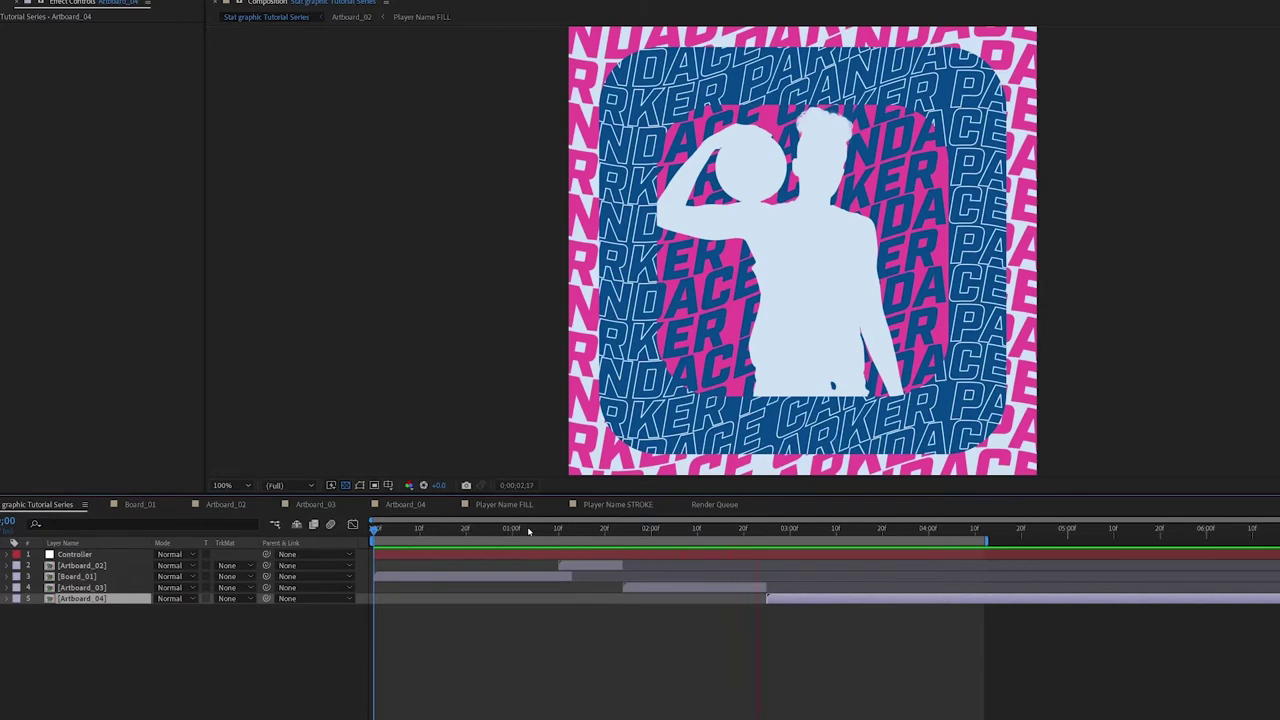
drag(529, 531, 561, 532)
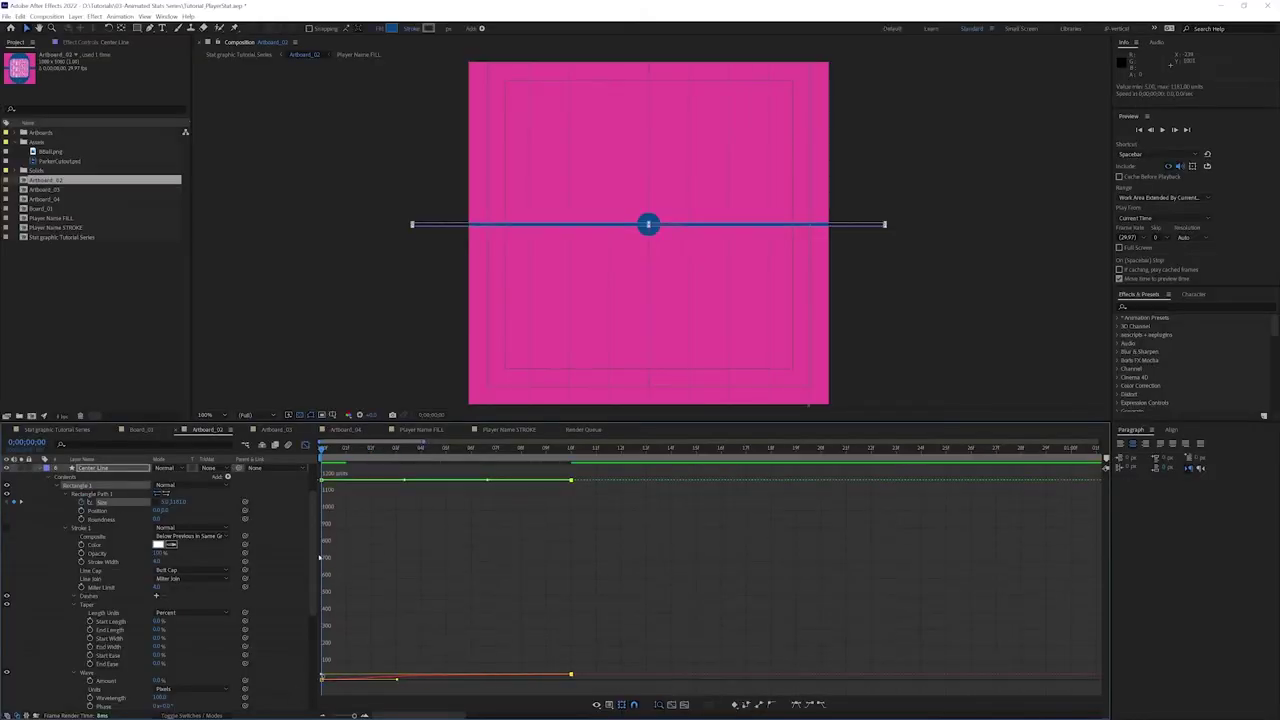
click(306, 445)
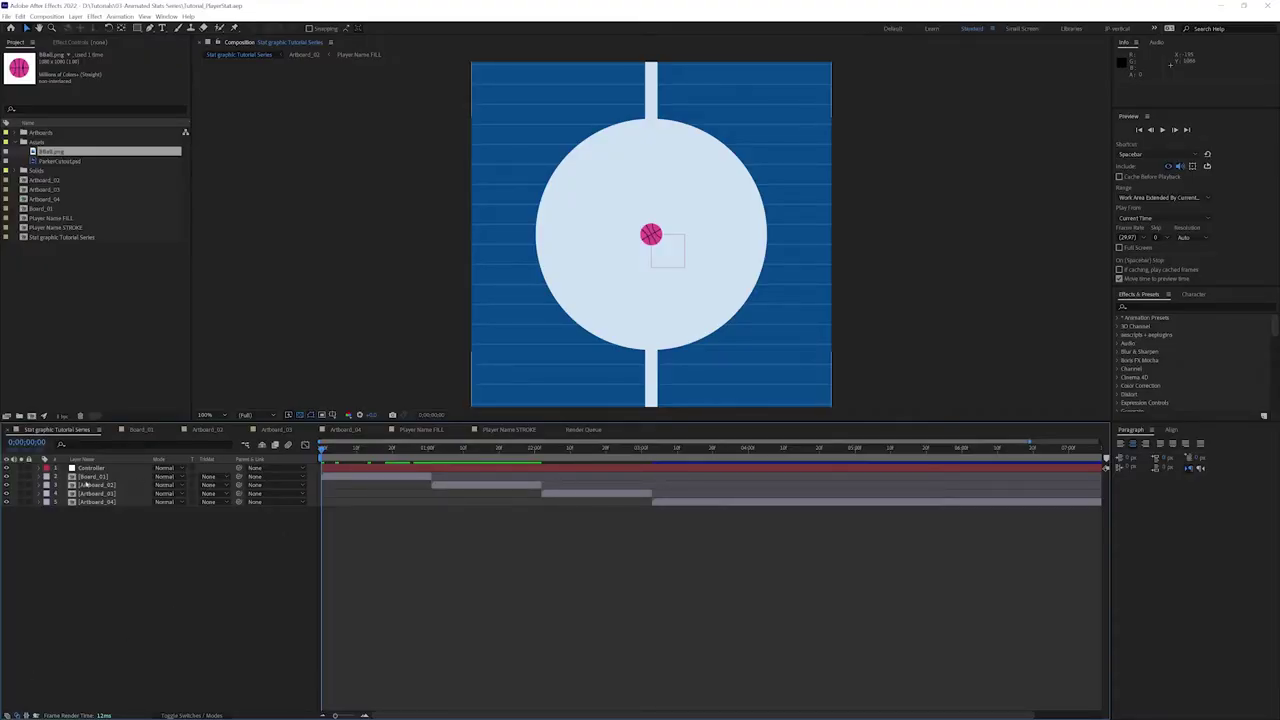
- Place the Board_01 layer beneath Artboard_02 in the stack, shift Artboard_02 later in time, and extend Board_01 to 2 seconds long
drag(88, 476, 92, 490)
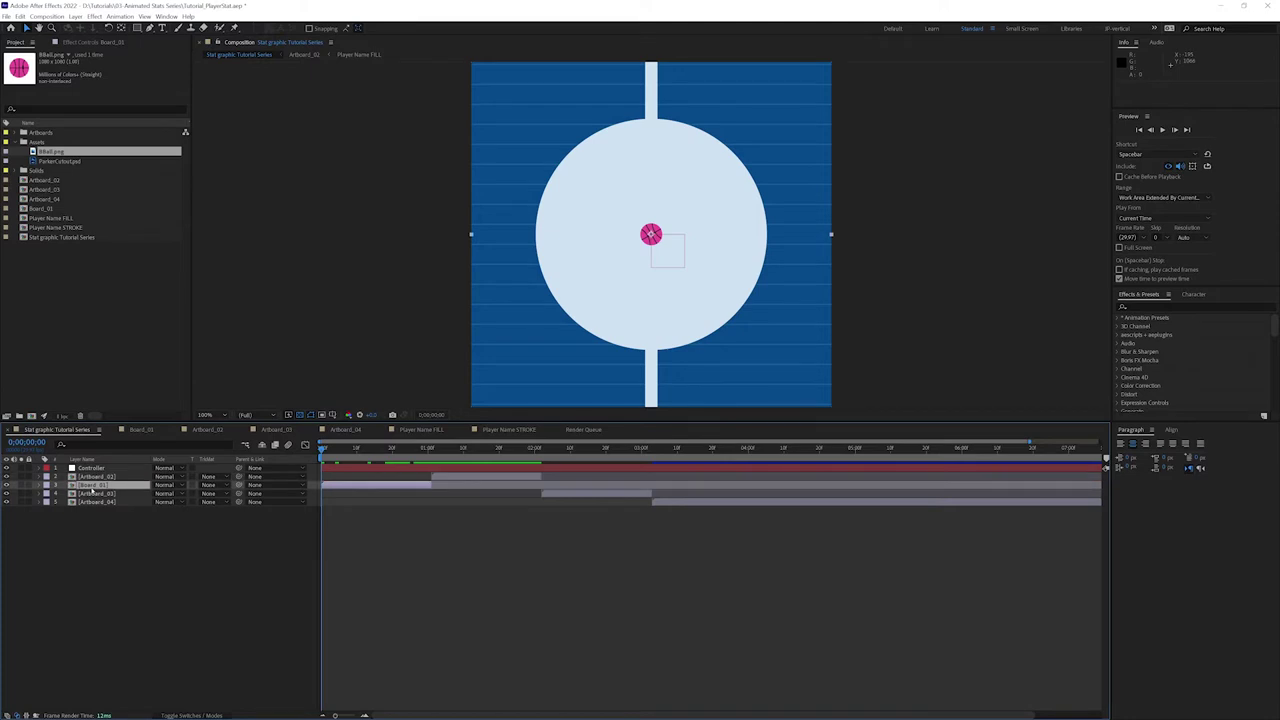
click(389, 449)
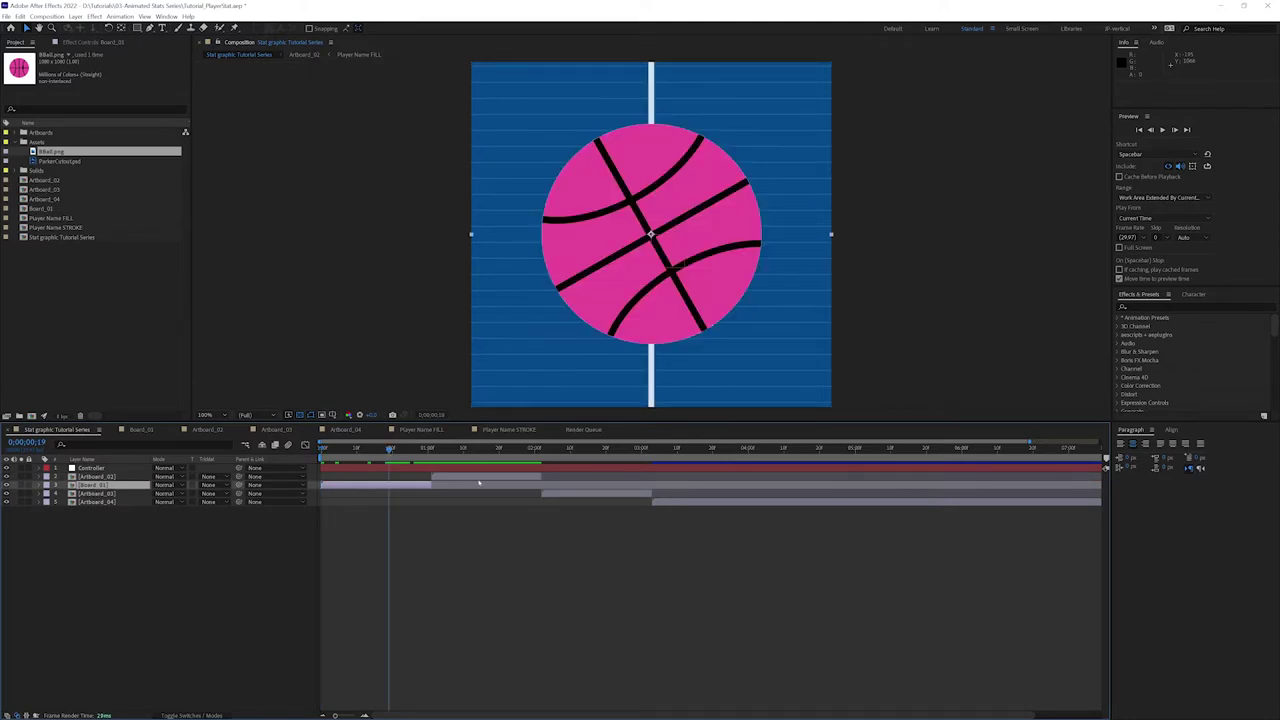
drag(496, 477, 602, 478)
drag(431, 485, 536, 485)
- Start the Artboard_02 layer at 0;00;01;10 and preview the transition from Board_01 into it
mouse_move(461, 450)
mouse_down()
mouse_move(489, 450)
mouse_move(432, 449)
mouse_move(464, 449)
mouse_up()
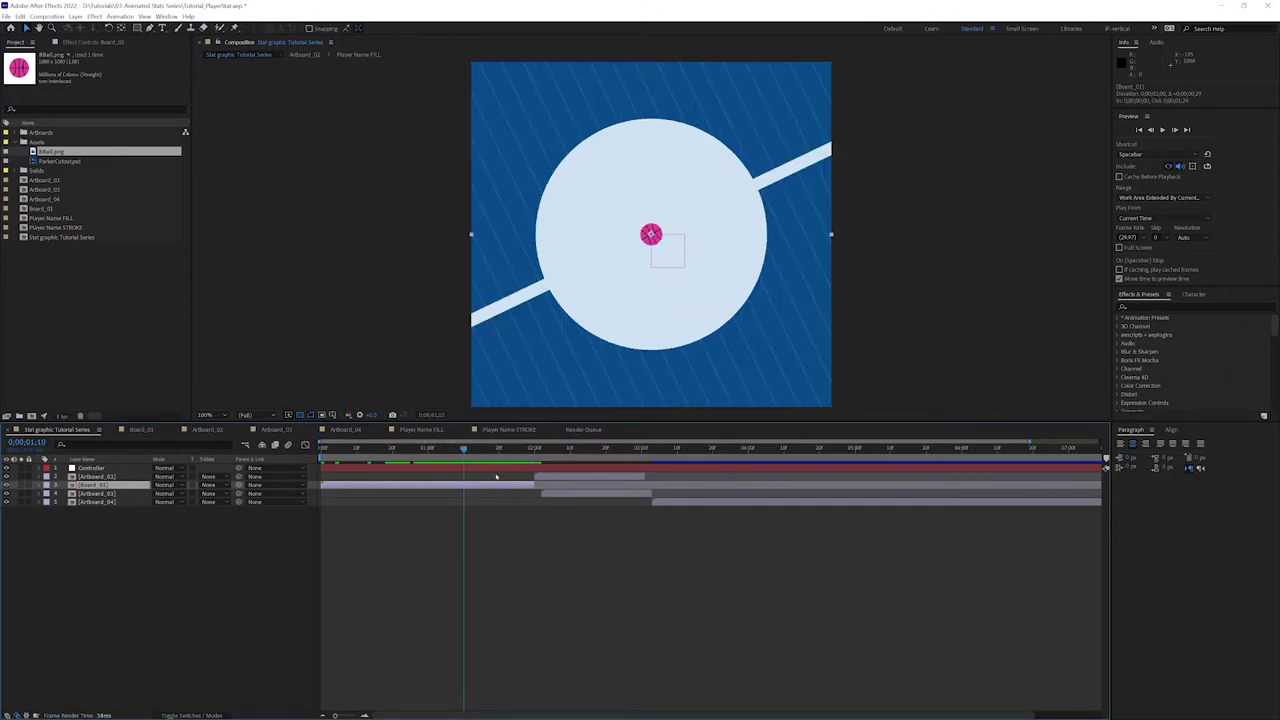
click(543, 477)
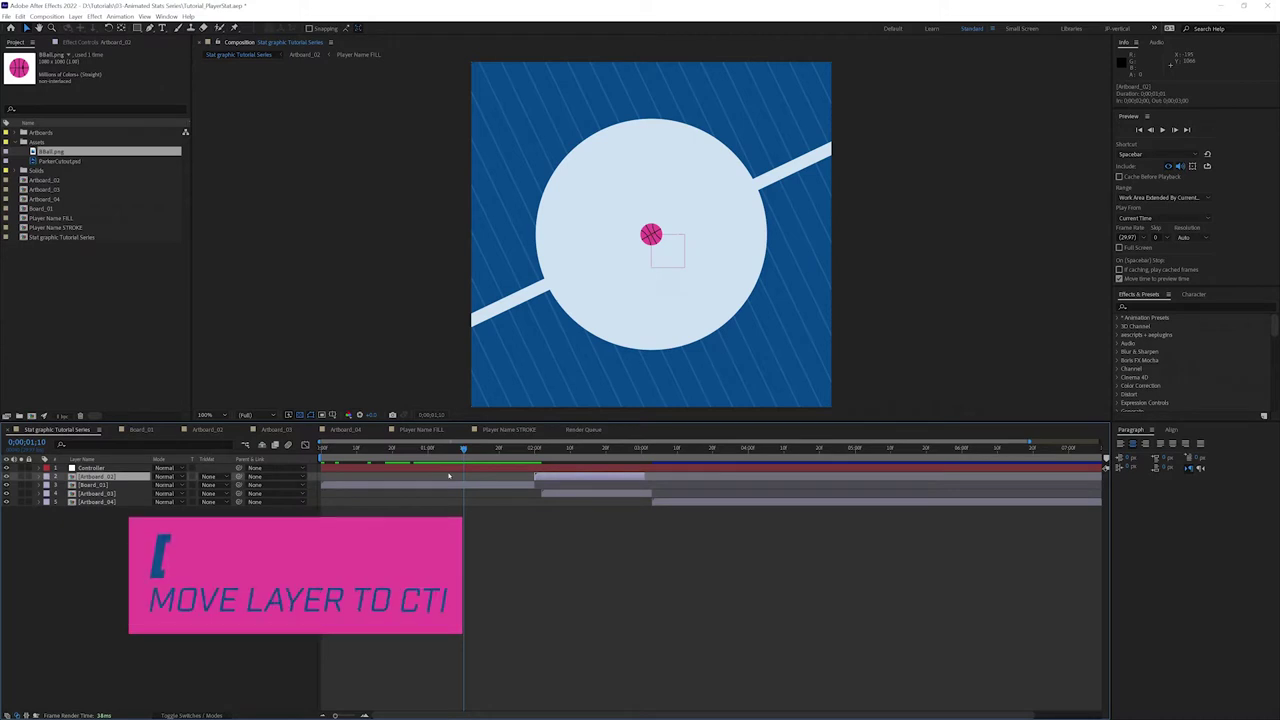
key(bracketleft)
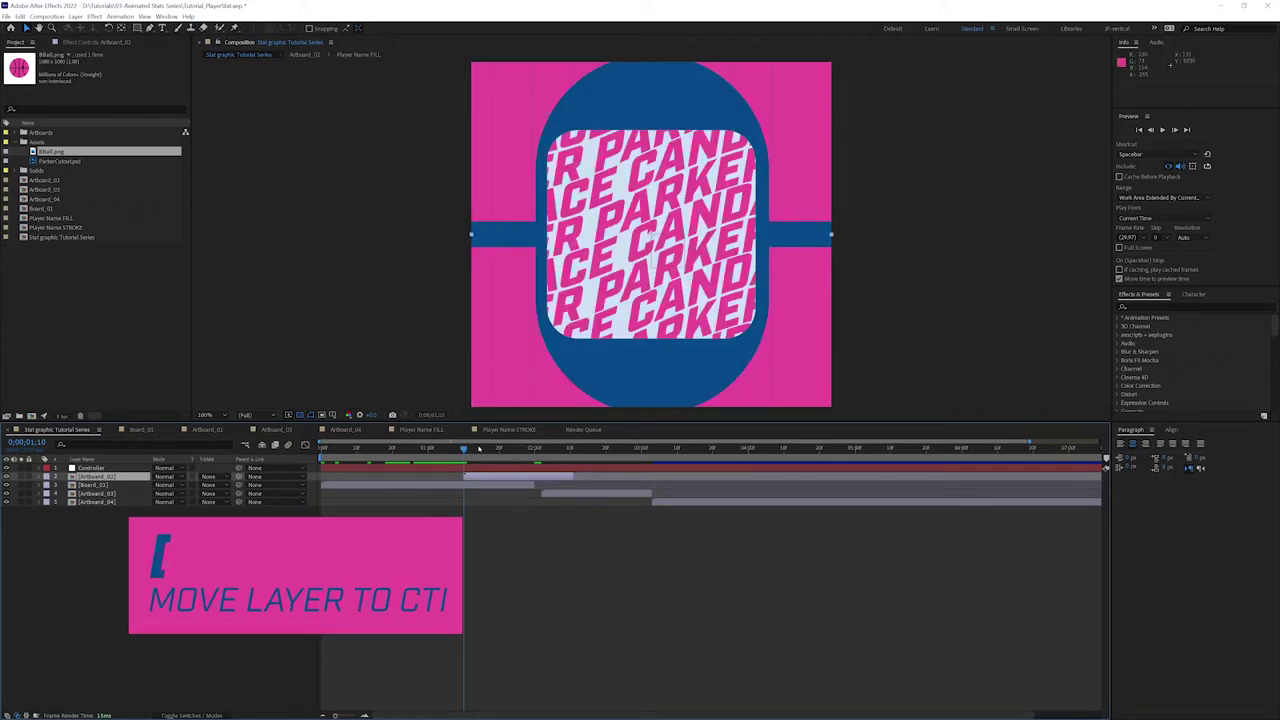
drag(450, 452, 308, 445)
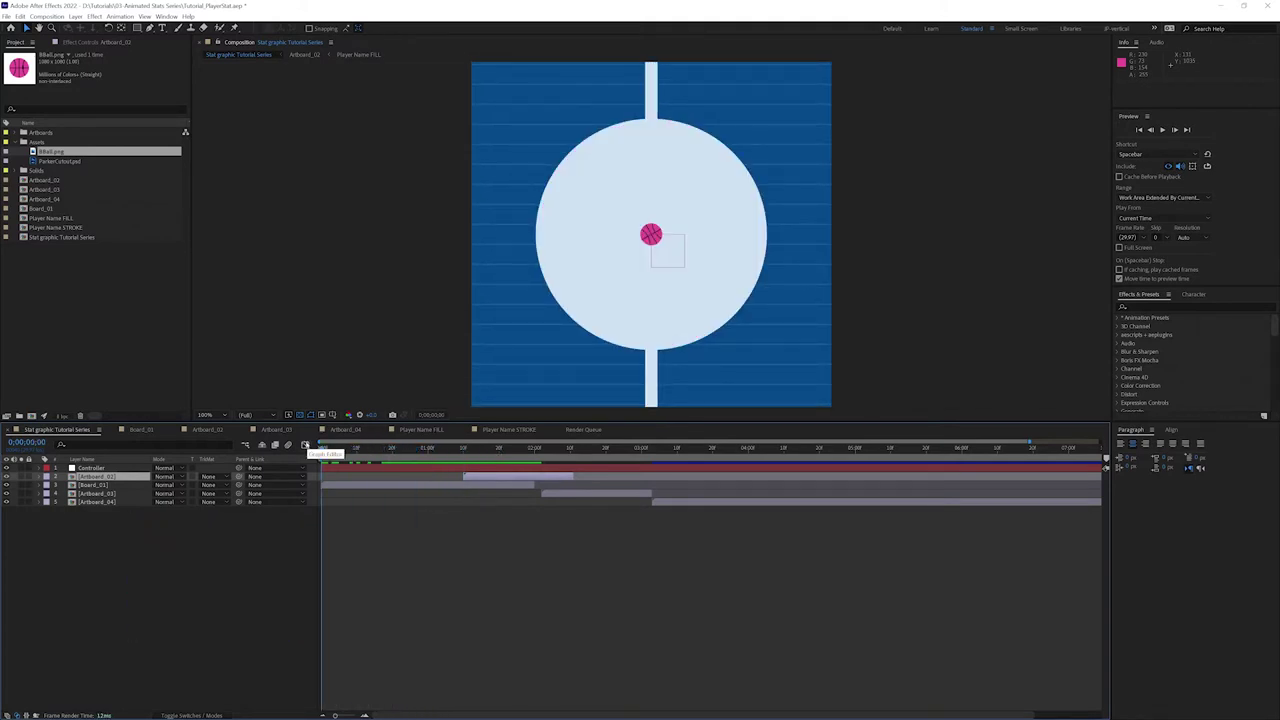
key(space)
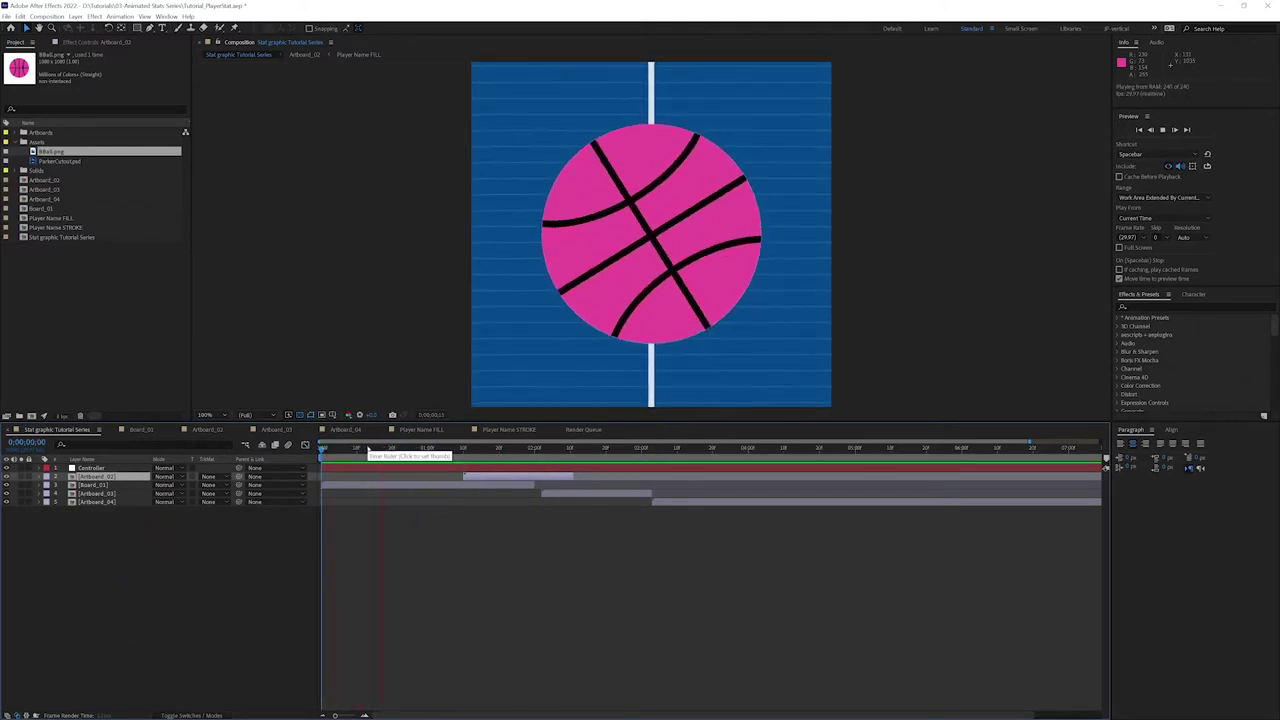
key(space)
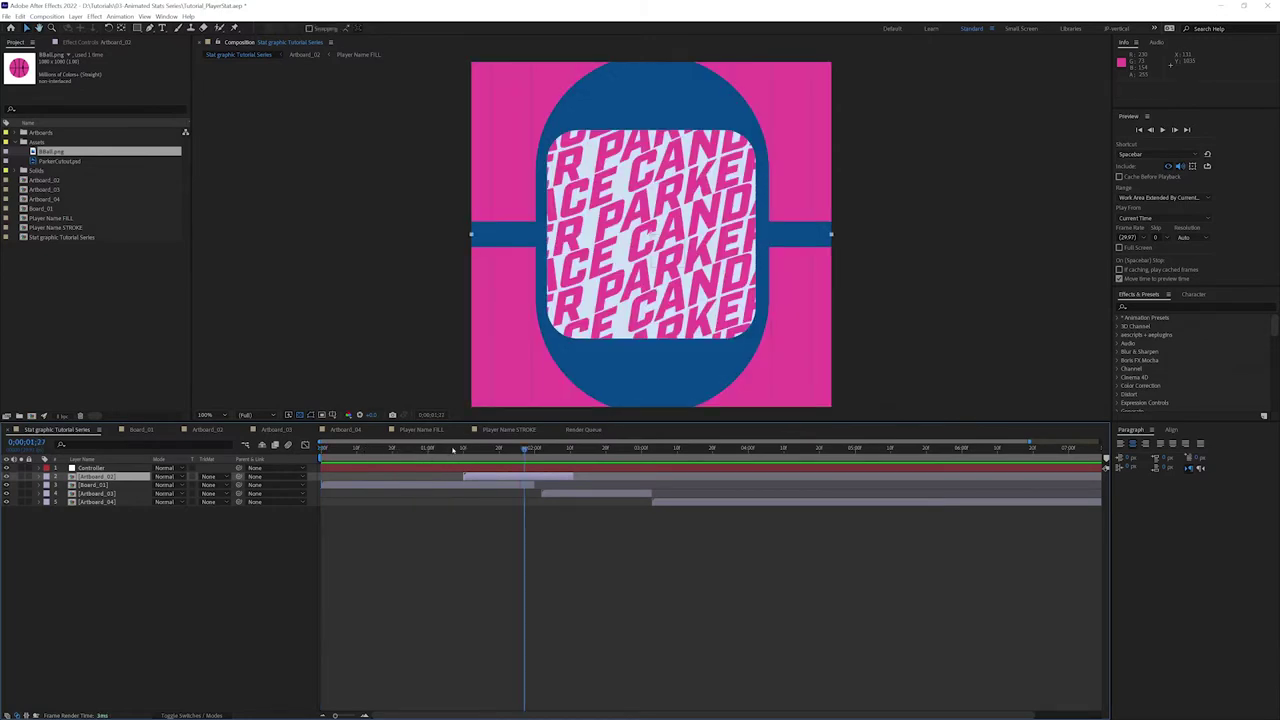
drag(454, 449, 478, 477)
- Open the Artboard_02 composition and hide its Player Name FILL and Phone screen layers
double_click(478, 477)
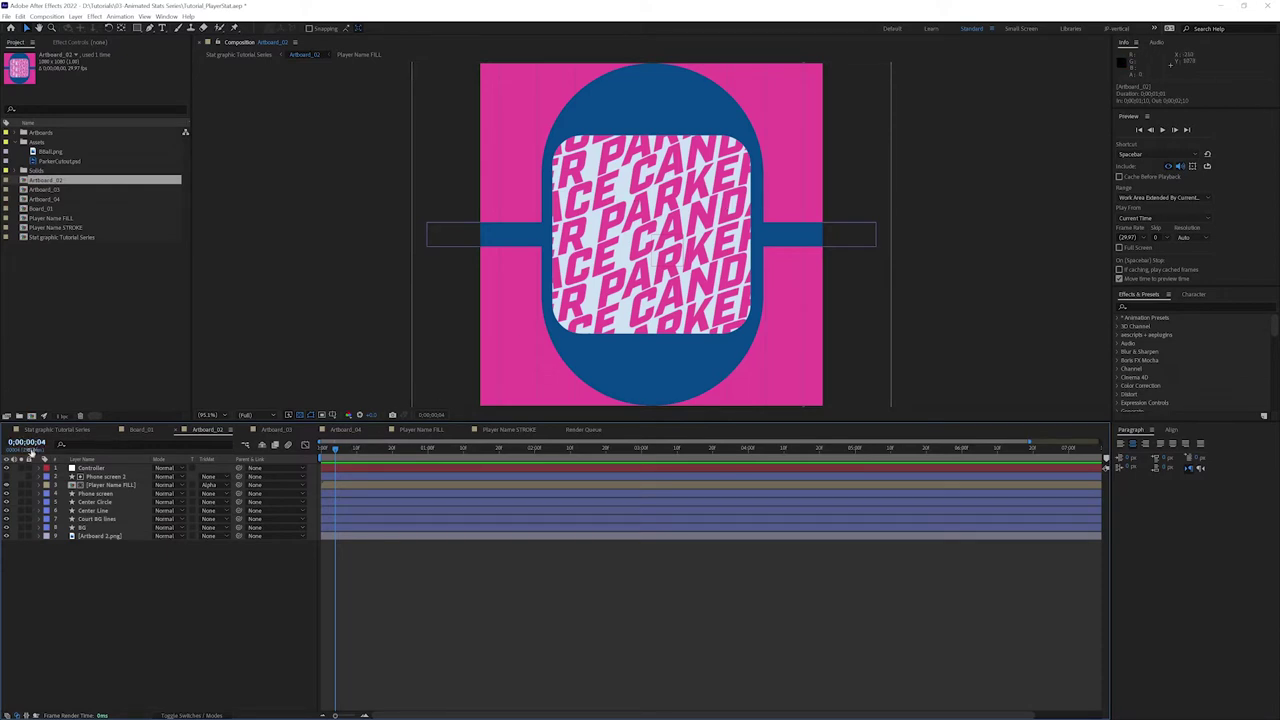
click(63, 430)
drag(590, 447, 495, 477)
double_click(495, 477)
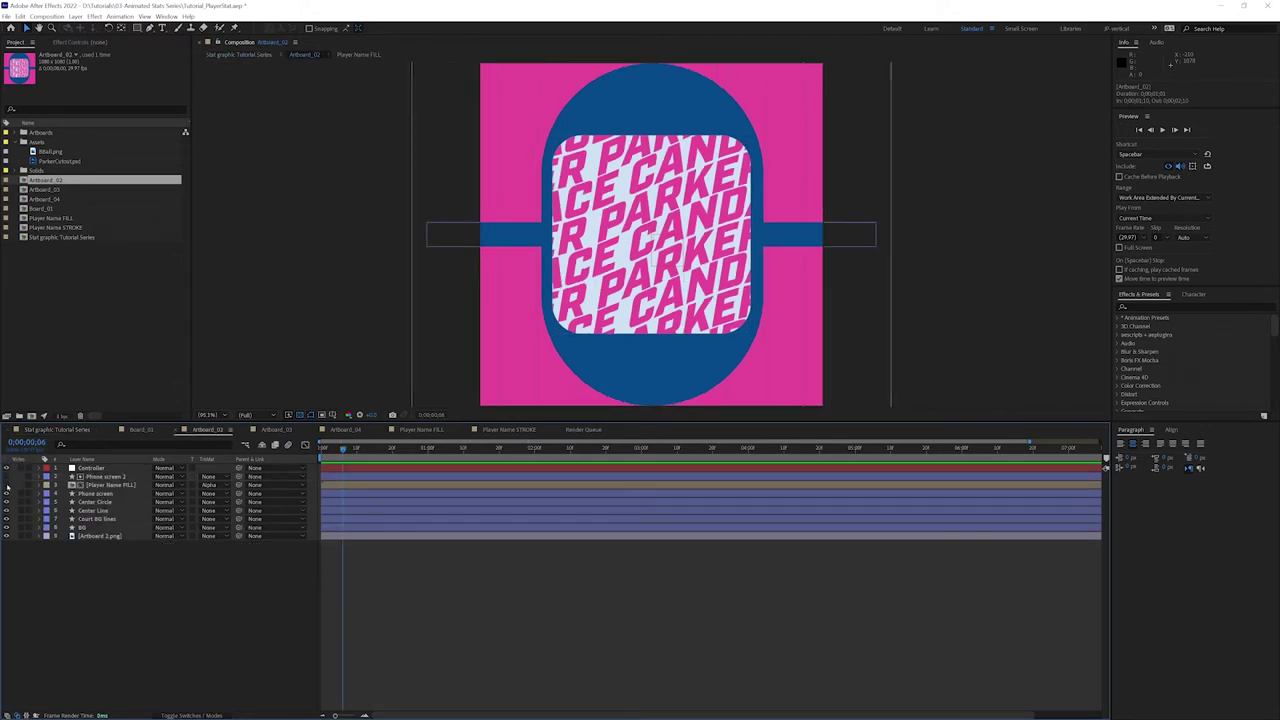
click(6, 493)
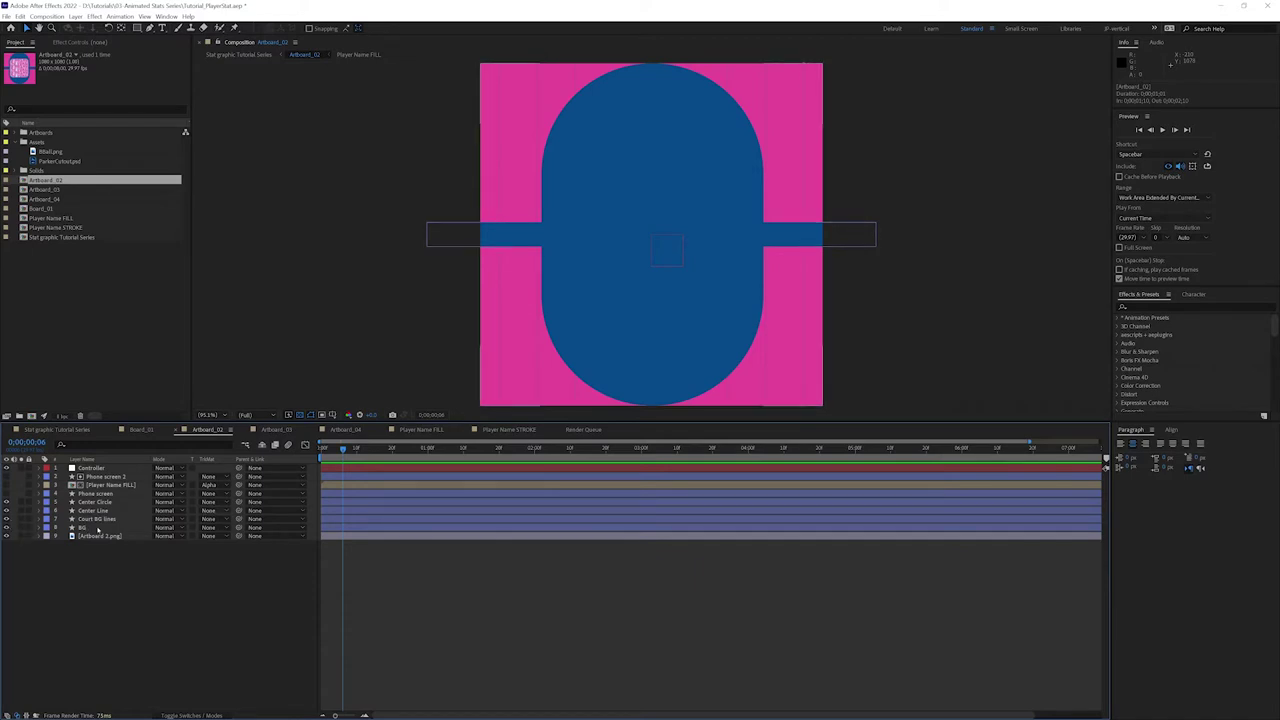
- Keyframe the Center Circle layer's path at the first frame and shift that keyframe 10 frames later
click(84, 511)
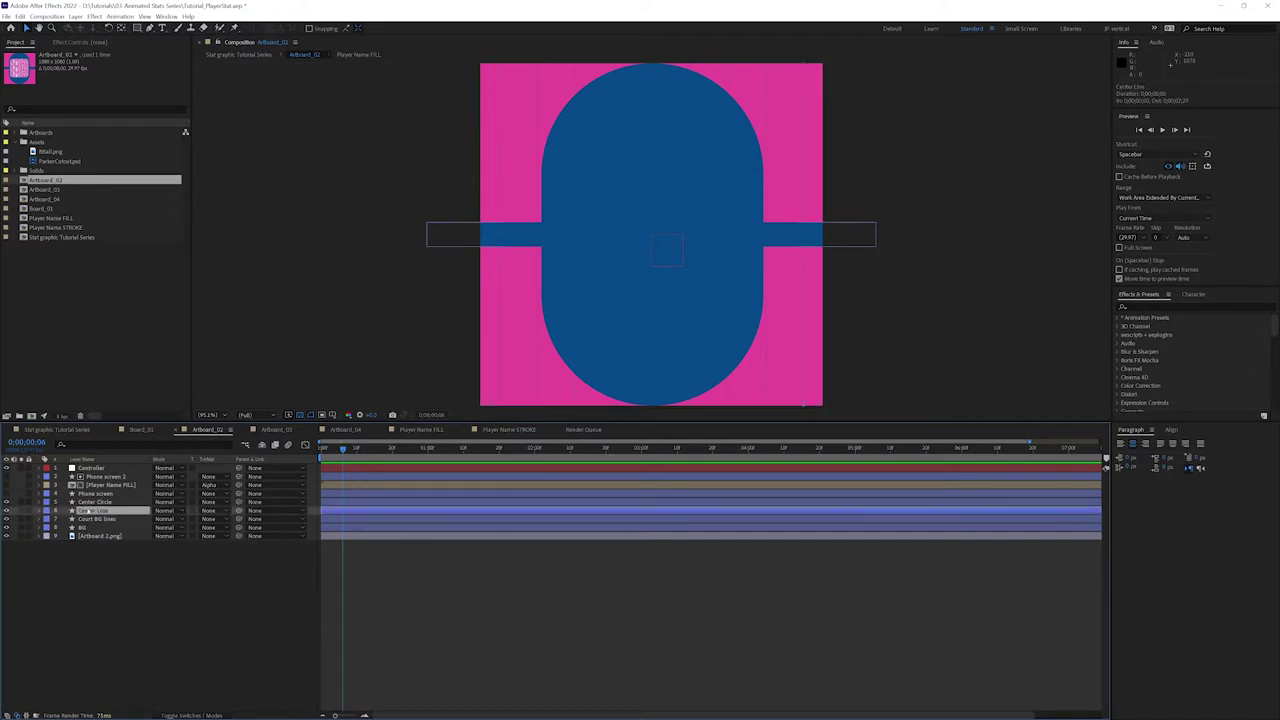
click(88, 502)
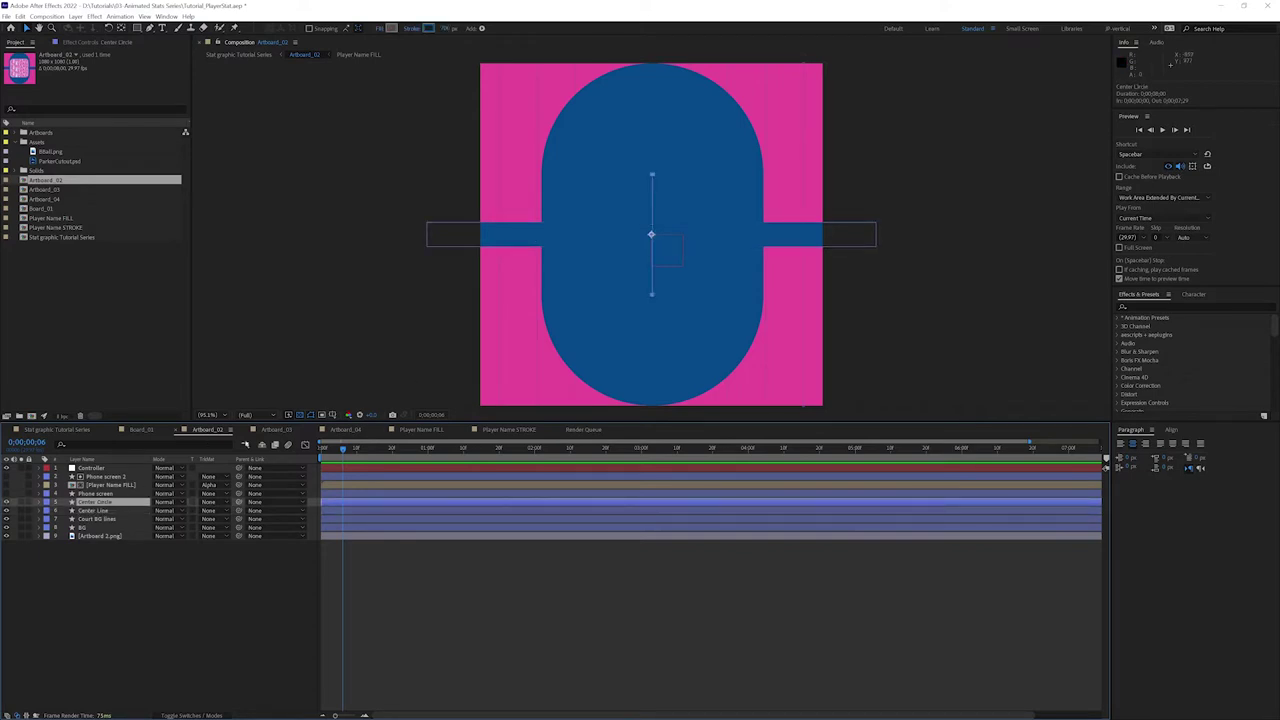
key(Home)
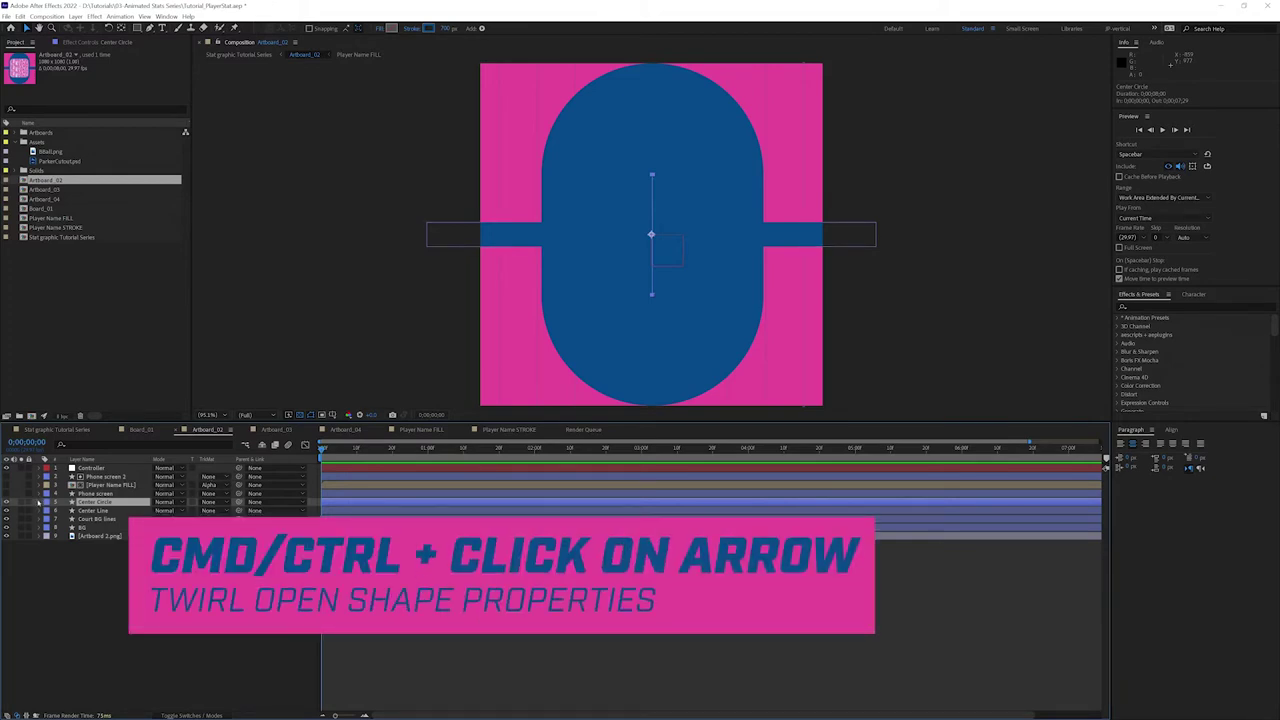
ctrl+click(38, 502)
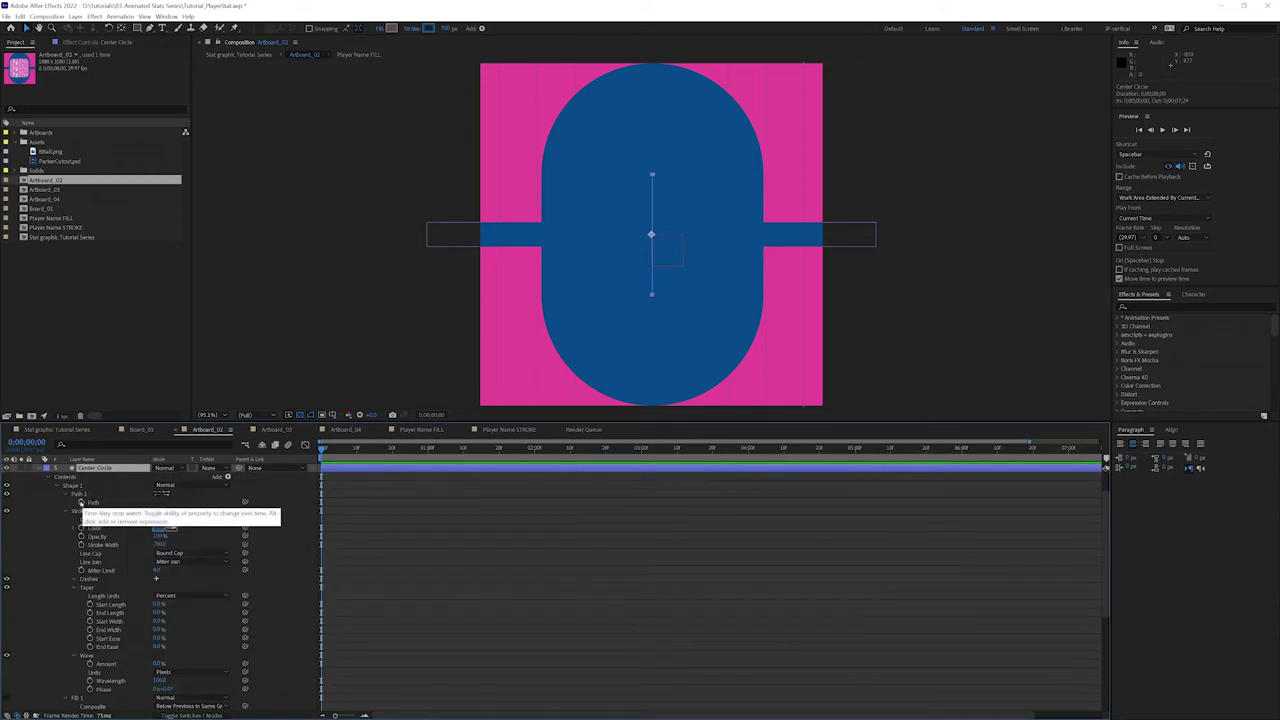
click(654, 297)
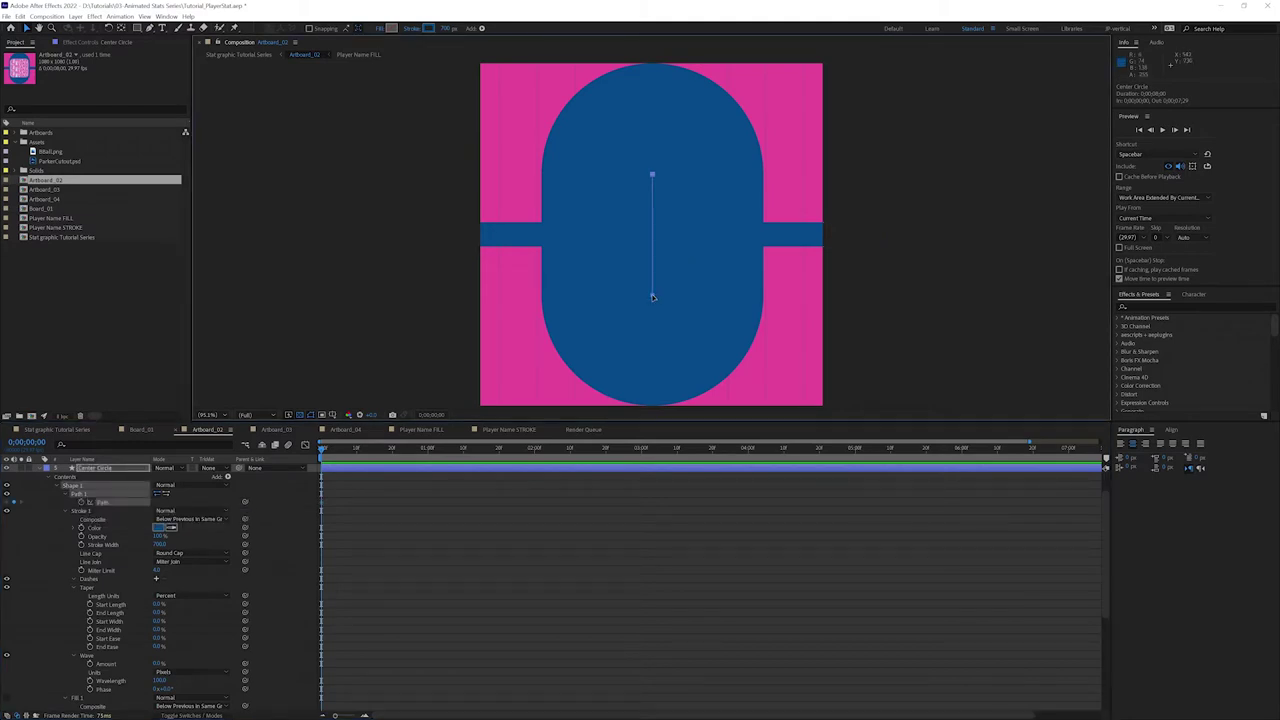
mouse_move(652, 297)
mouse_down()
mouse_move(651, 172)
mouse_move(651, 286)
mouse_up()
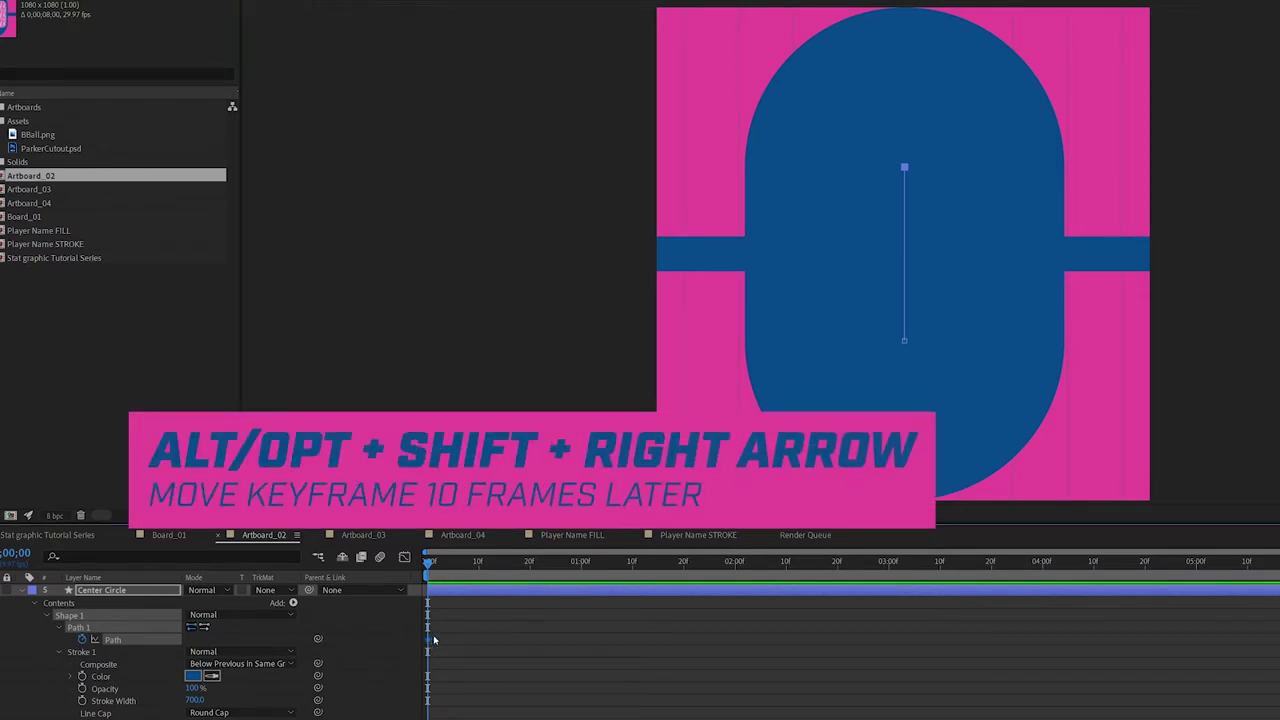
key(alt+shift+Right)
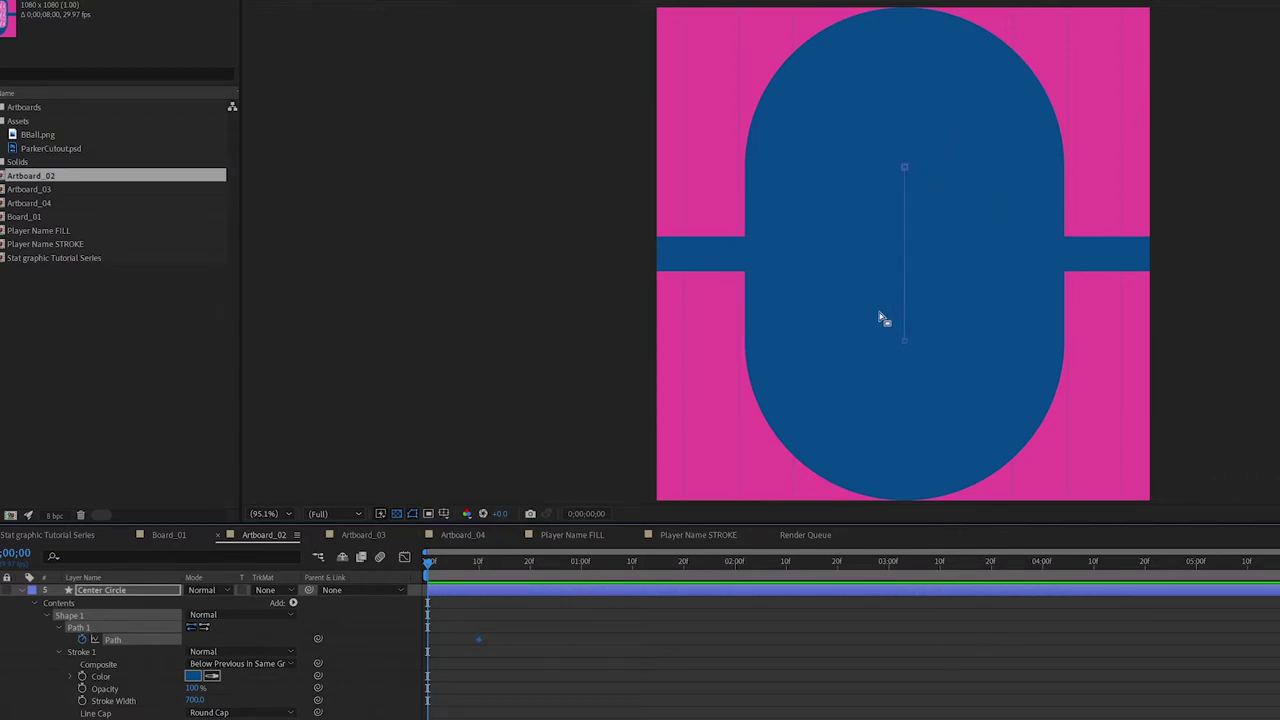
- Show the title-safe guides over the composition and go to the Center Circle's path keyframe at 0;00;00;10
key(apostrophe)
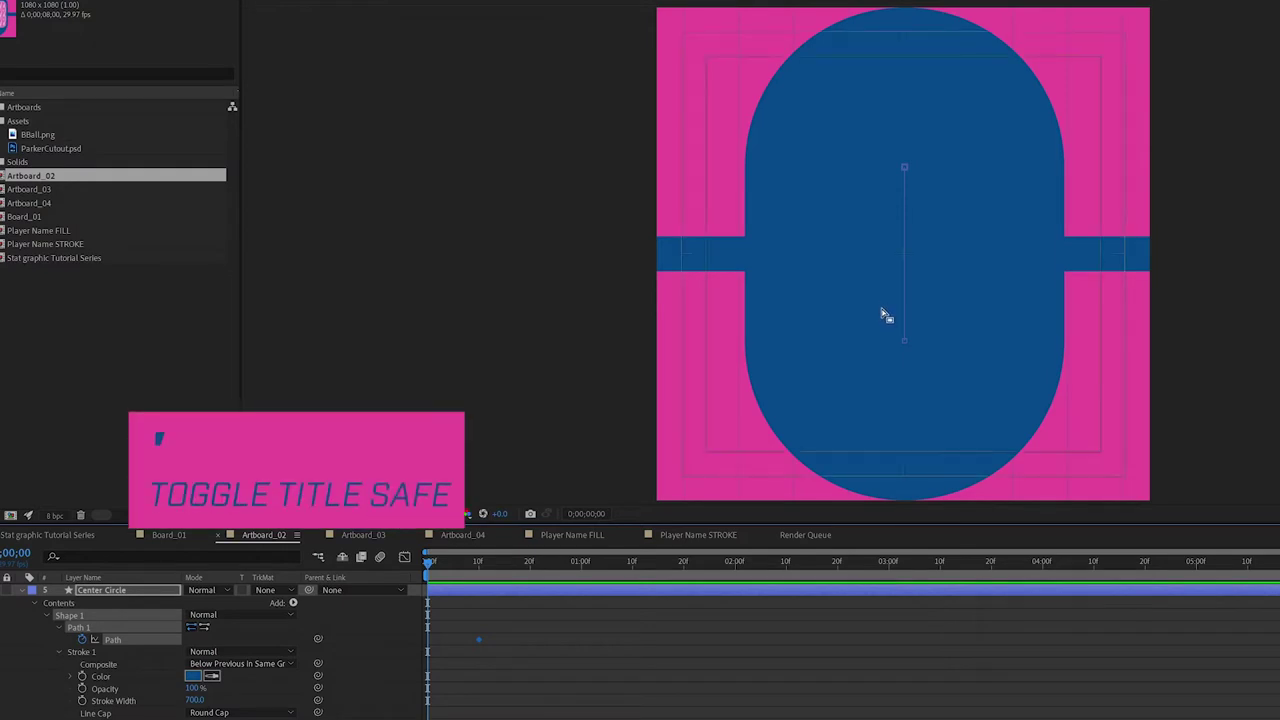
scroll(897, 263, up, 4)
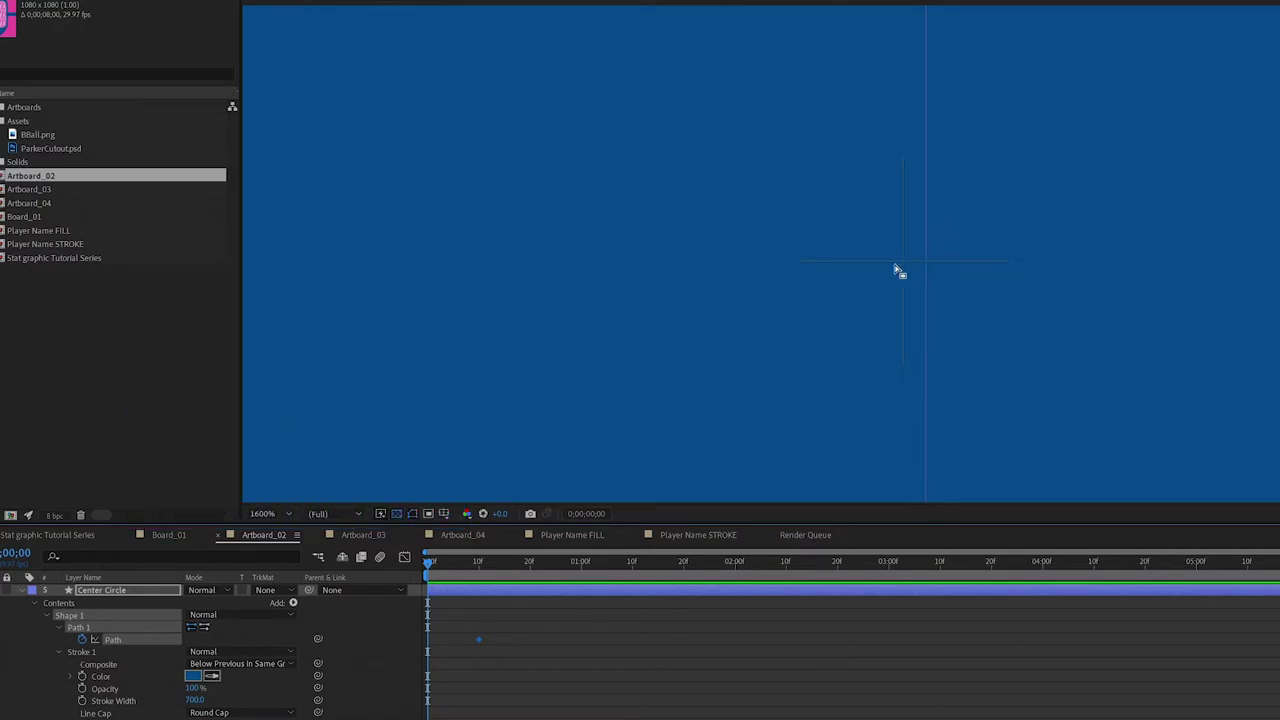
click(478, 563)
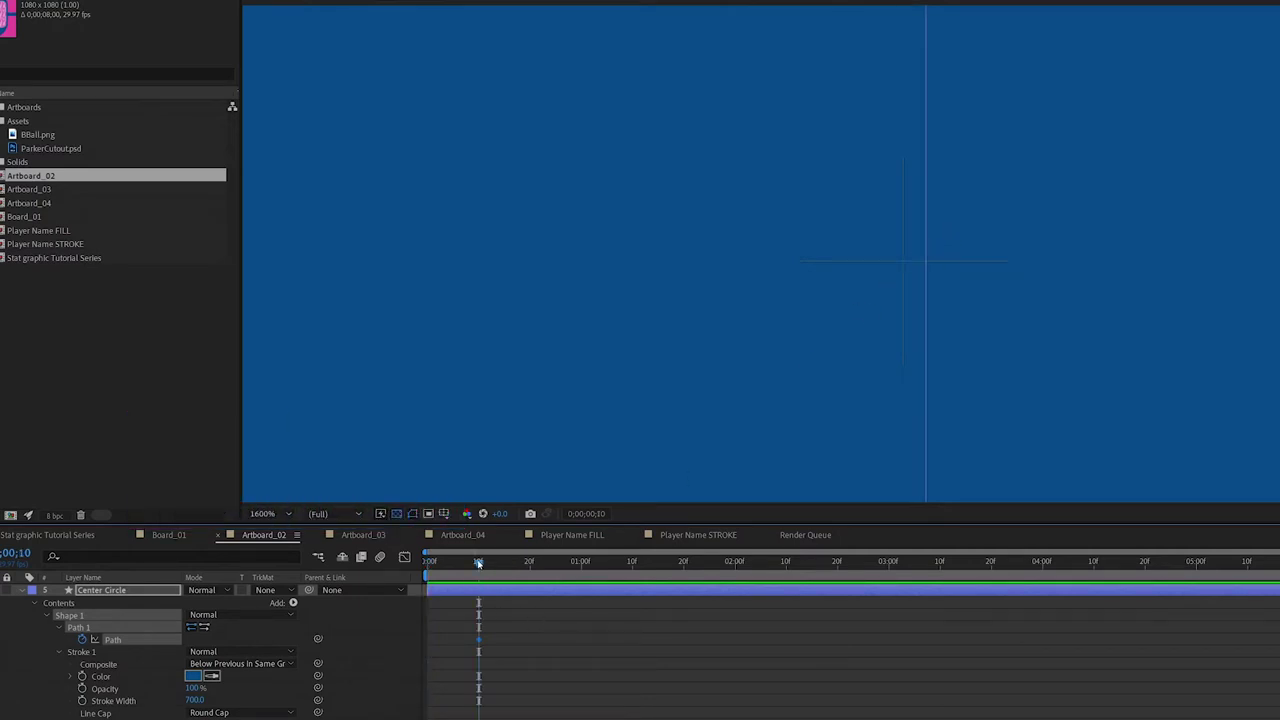
scroll(835, 382, down, 10)
scroll(833, 380, up, 2)
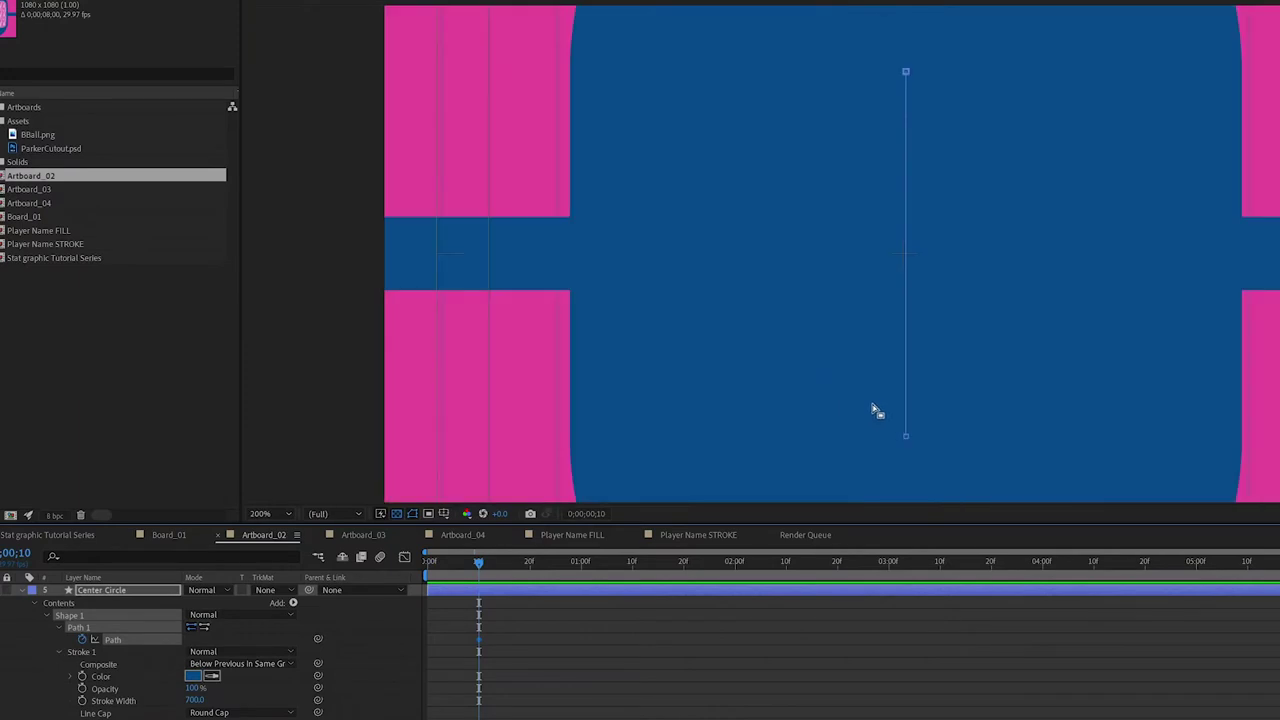
- Nudge both end points of the Center Circle's path left onto the composition's centre mark at 0;00;00;10
click(906, 437)
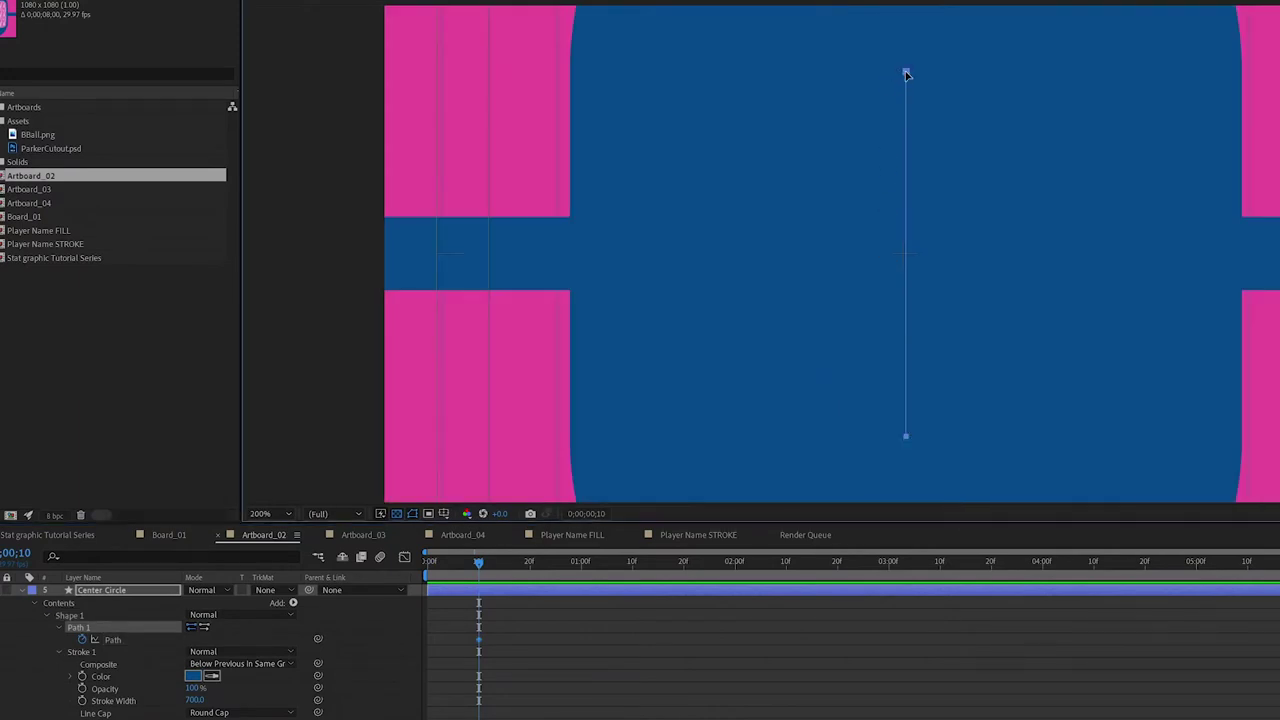
scroll(907, 214, up, 4)
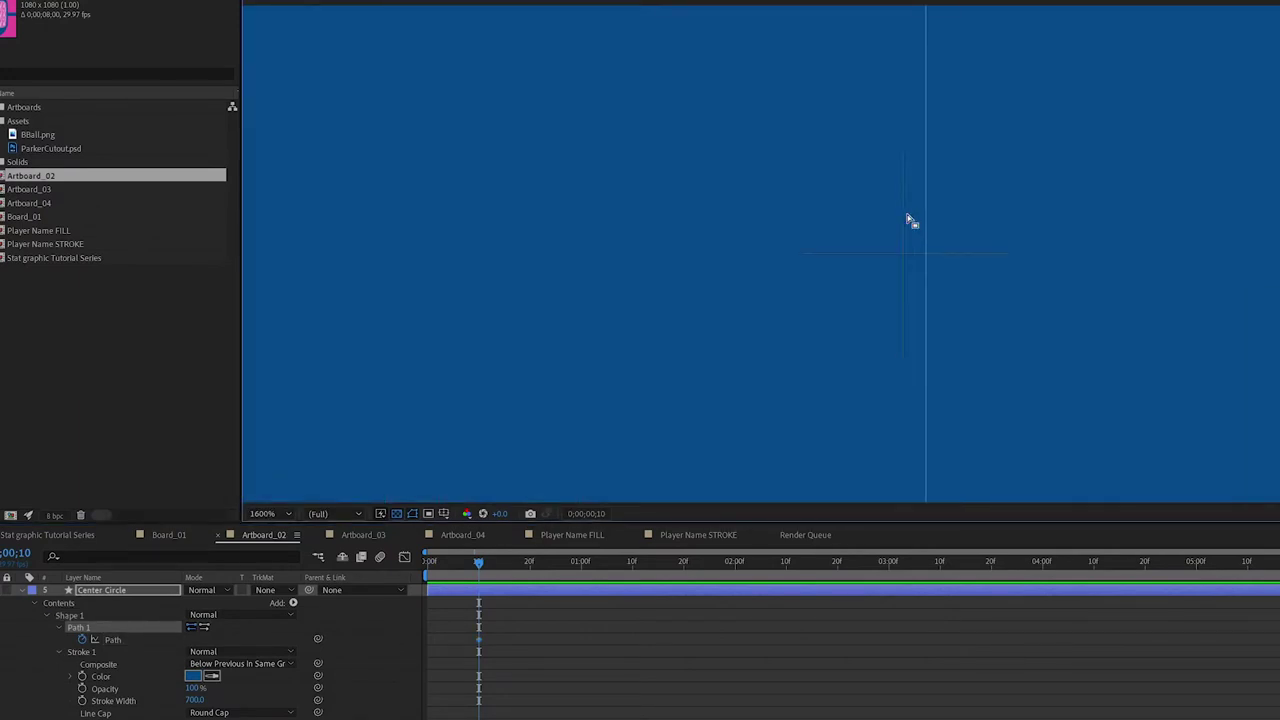
key(shift+Left)
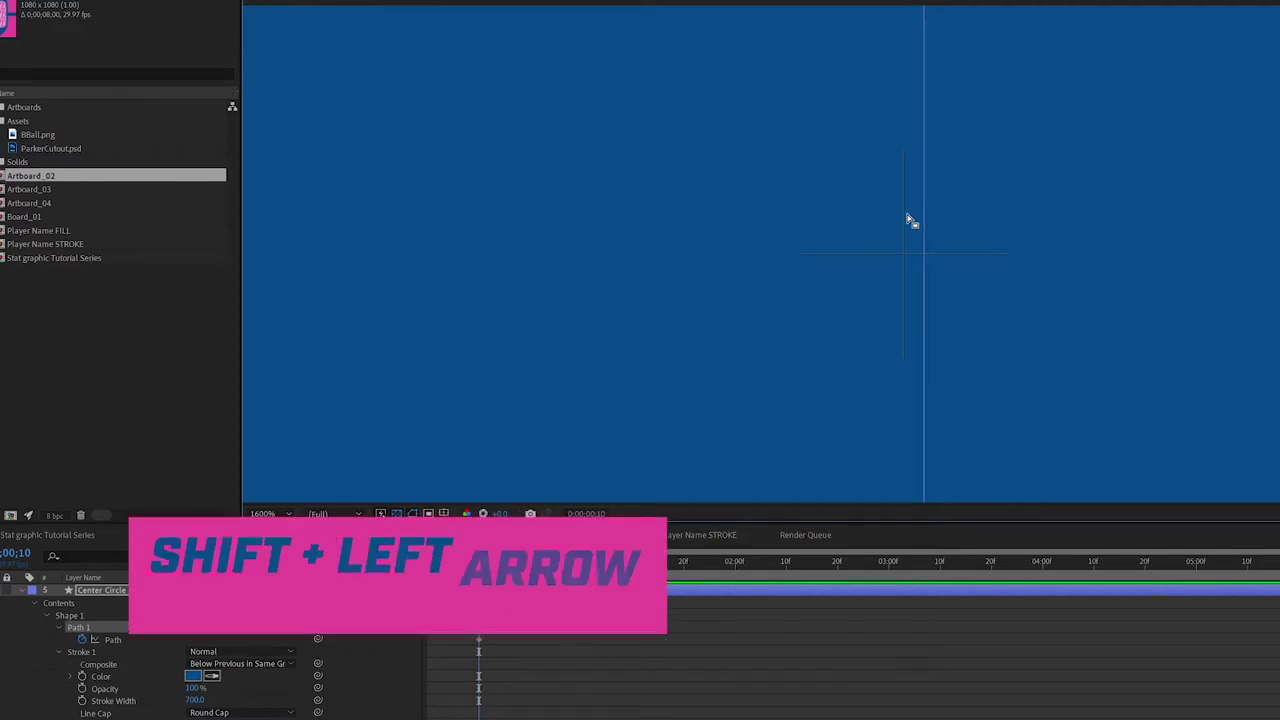
key(Left)
key(Left)
key(Left)
key(Left)
key(Left)
key(Left)
key(Left)
key(Left)
key(Left)
key(Left)
key(Left)
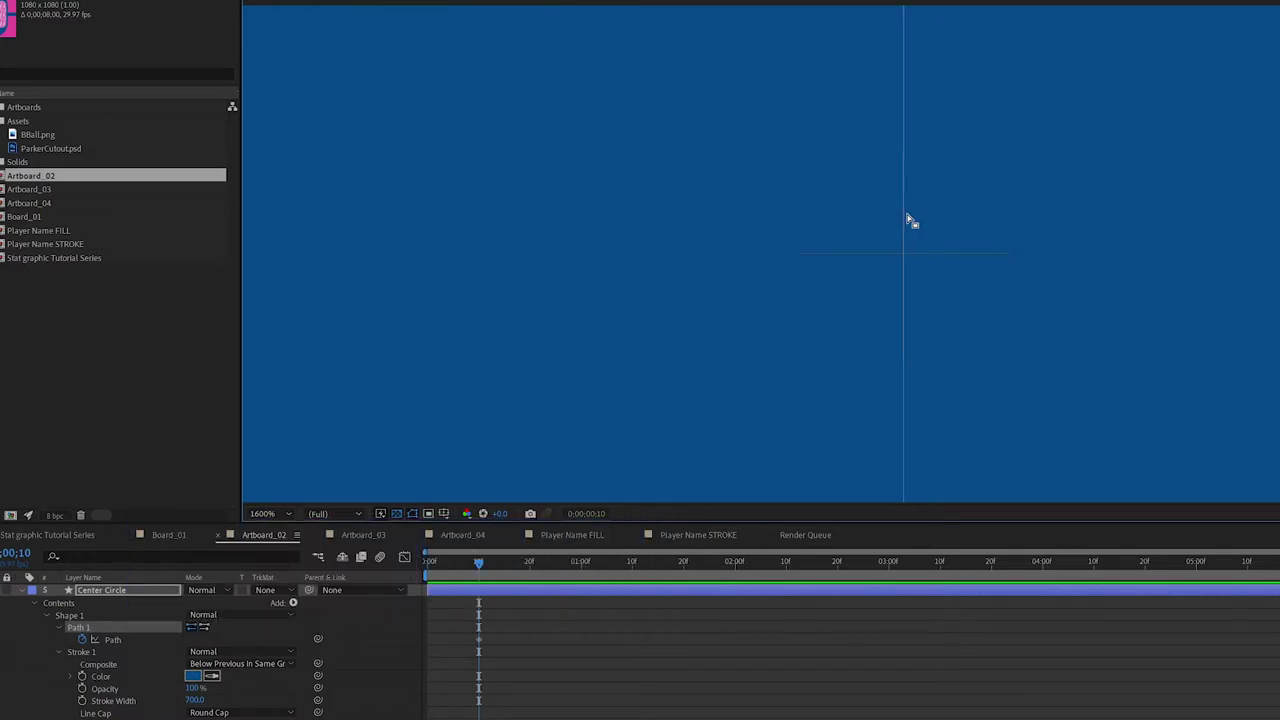
scroll(891, 217, down, 4)
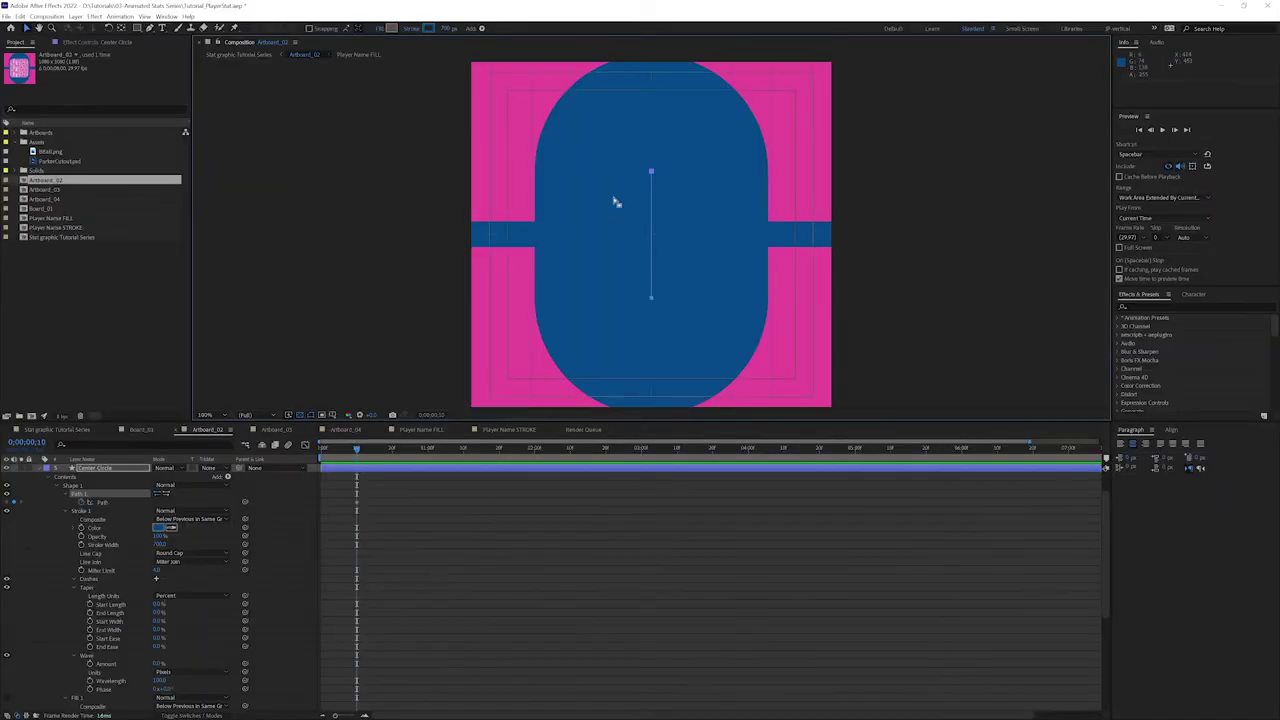
- At the first frame, collapse the Center Circle's path by moving both end points straight onto the composition's centre mark
drag(356, 449, 321, 449)
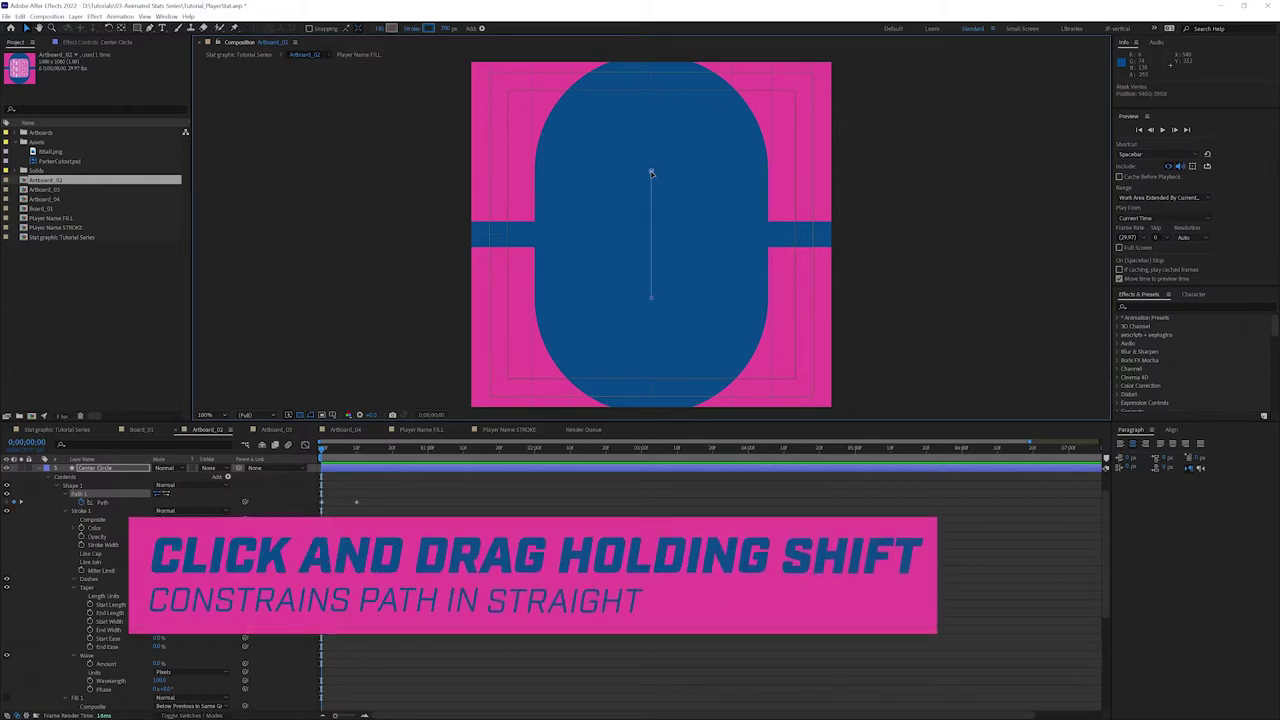
drag(651, 173, 653, 237)
scroll(653, 236, up, 4)
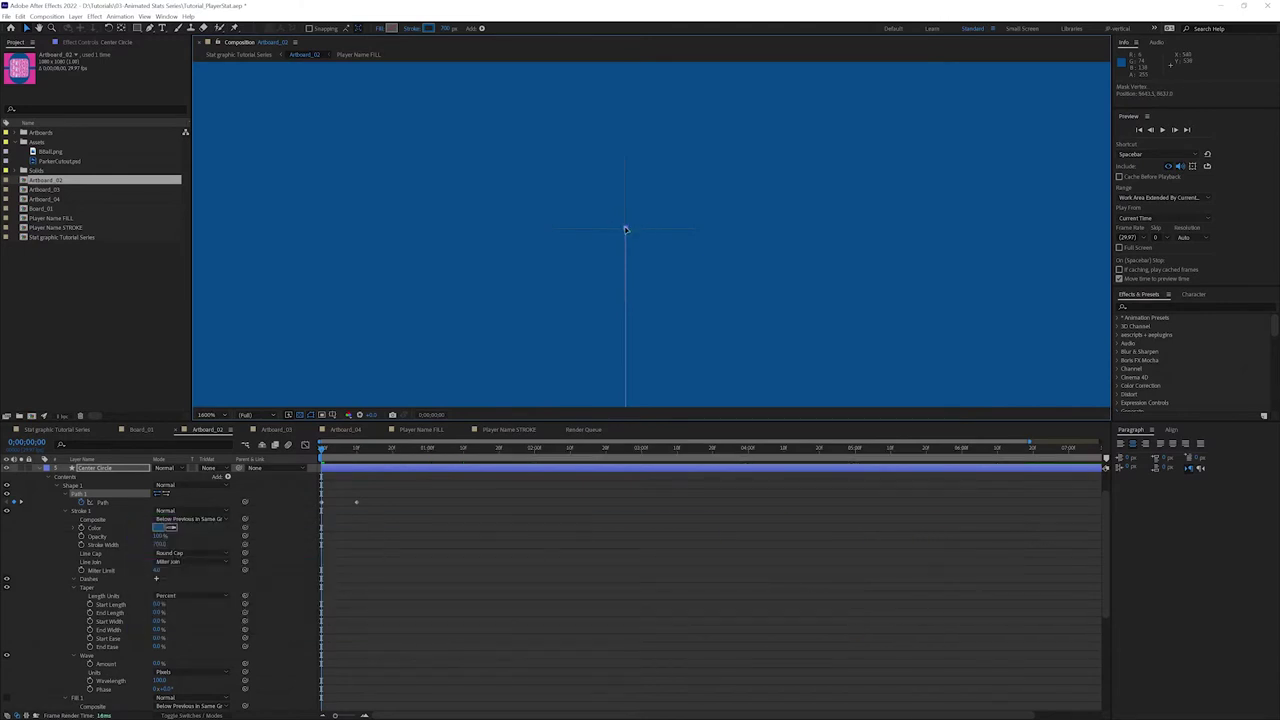
scroll(630, 230, down, 10)
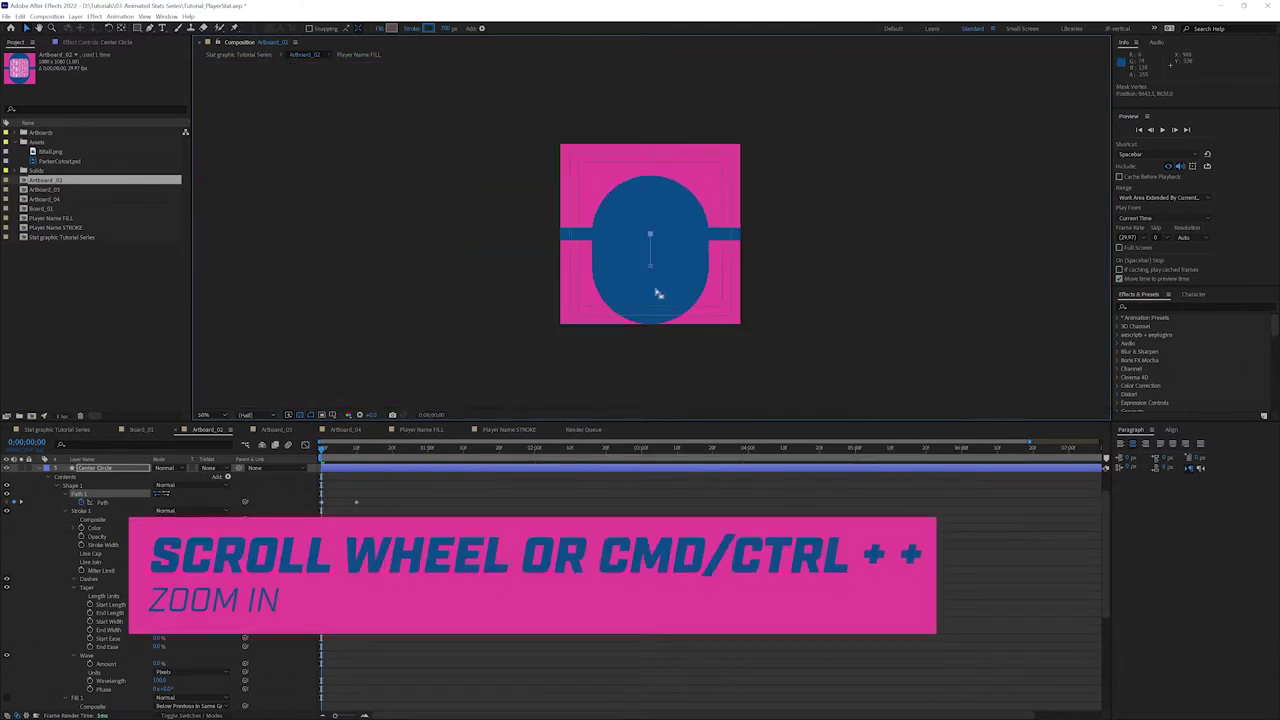
drag(650, 268, 650, 240)
scroll(650, 240, up, 8)
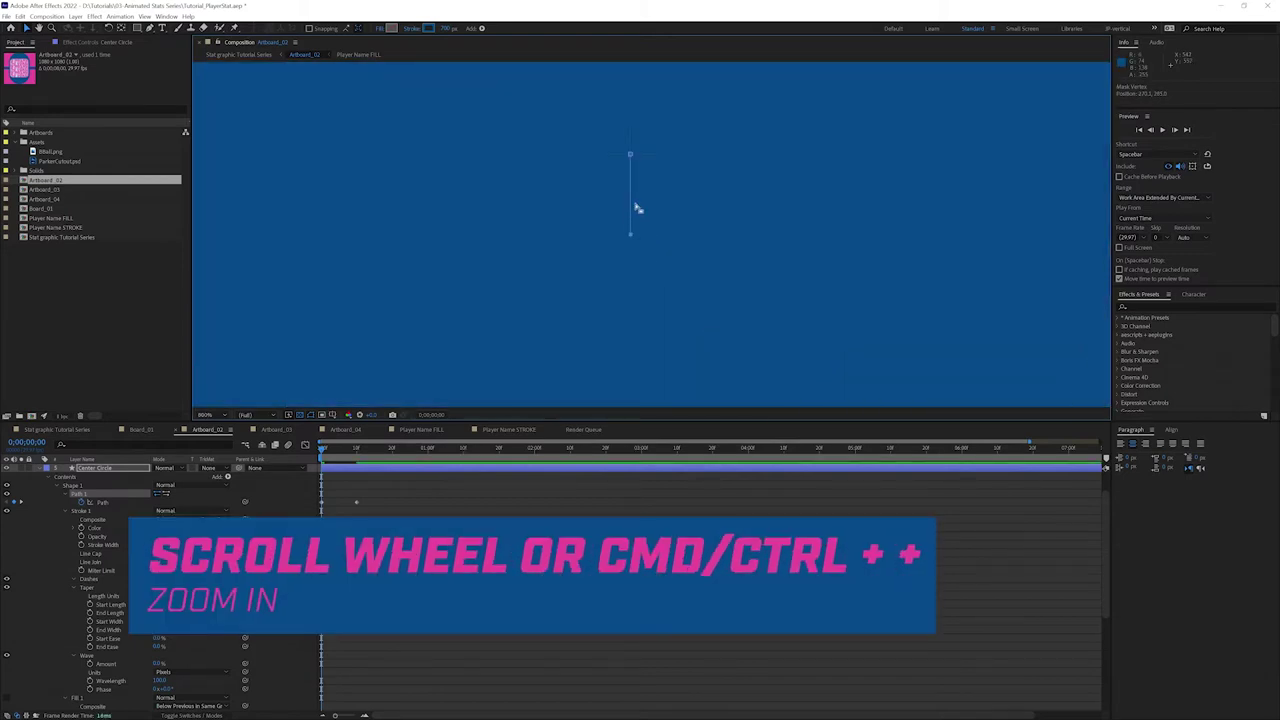
drag(631, 235, 629, 159)
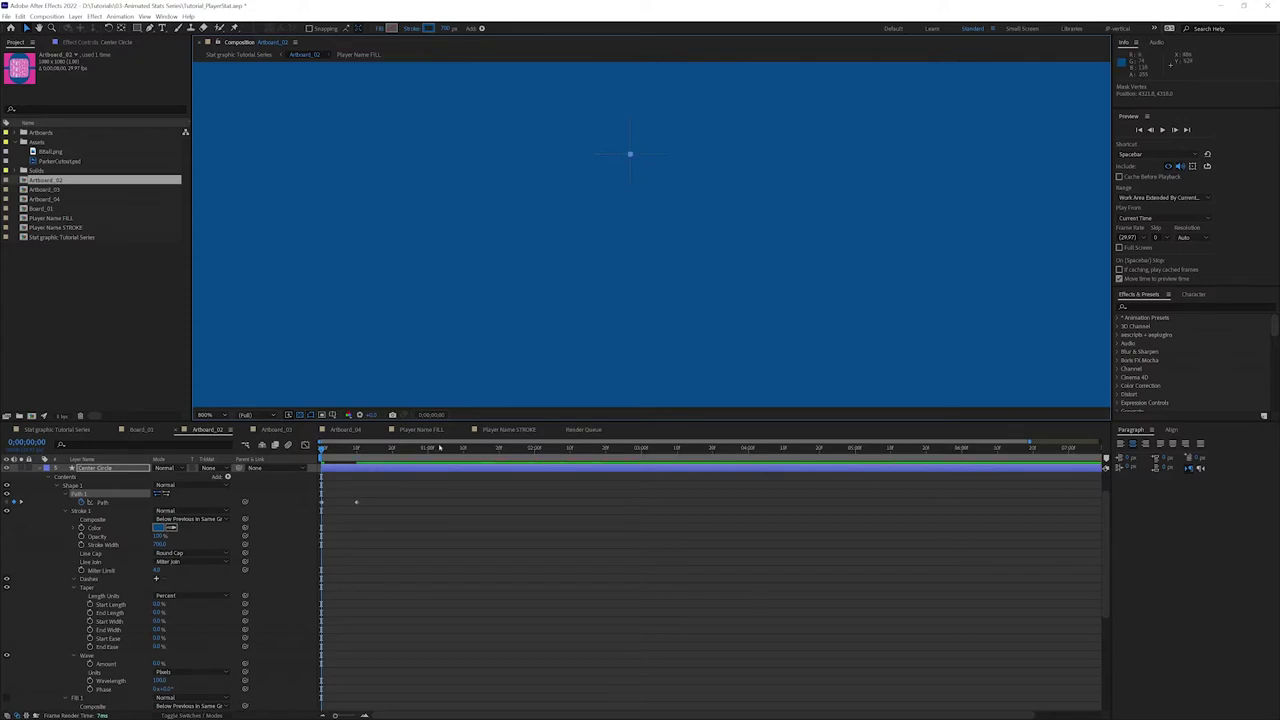
click(356, 449)
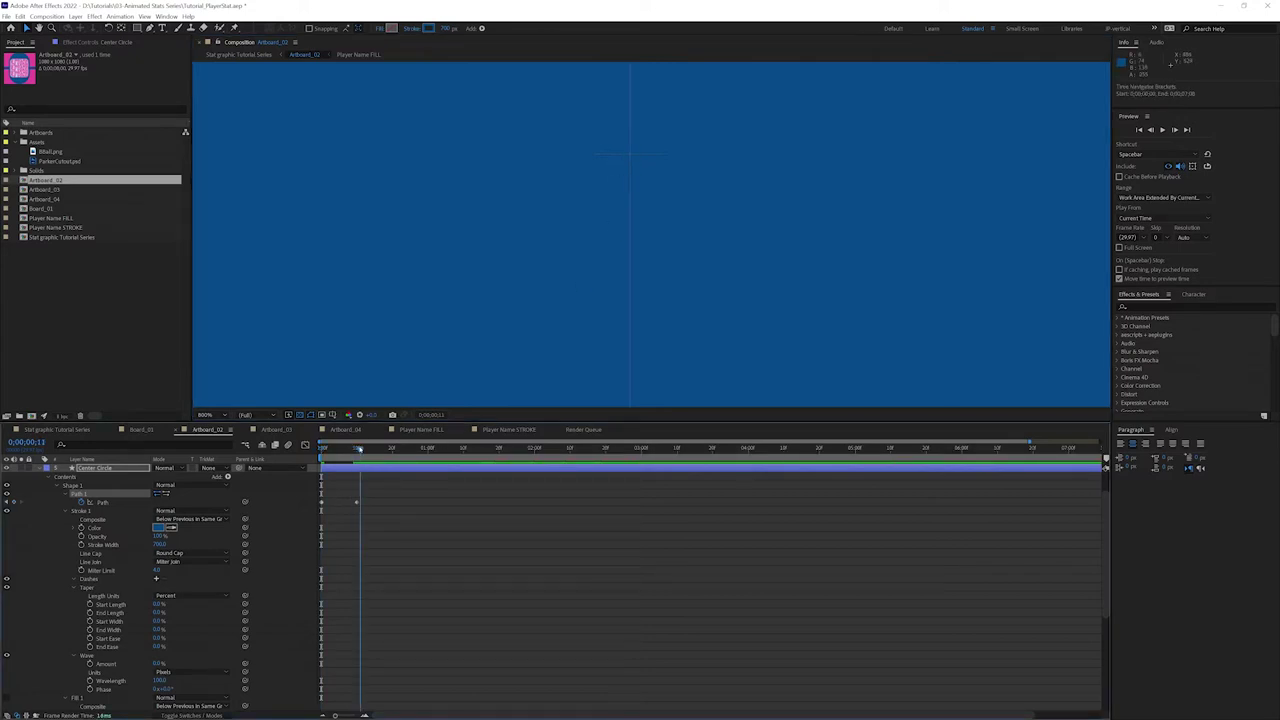
- At 0;00;00;10, lengthen the Center Circle's path by moving its upper end point up to about y 290 and its lower one down to about y 799
scroll(476, 297, down, 4)
scroll(476, 297, up, 1)
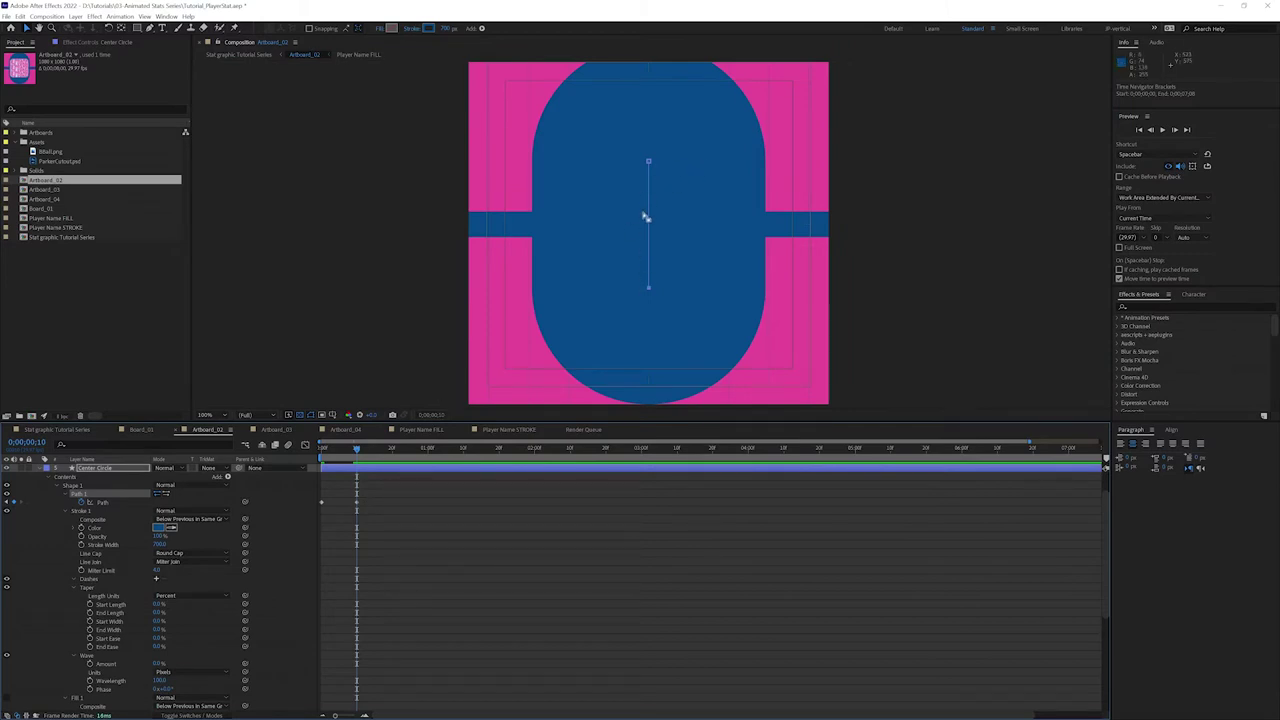
drag(648, 160, 648, 141)
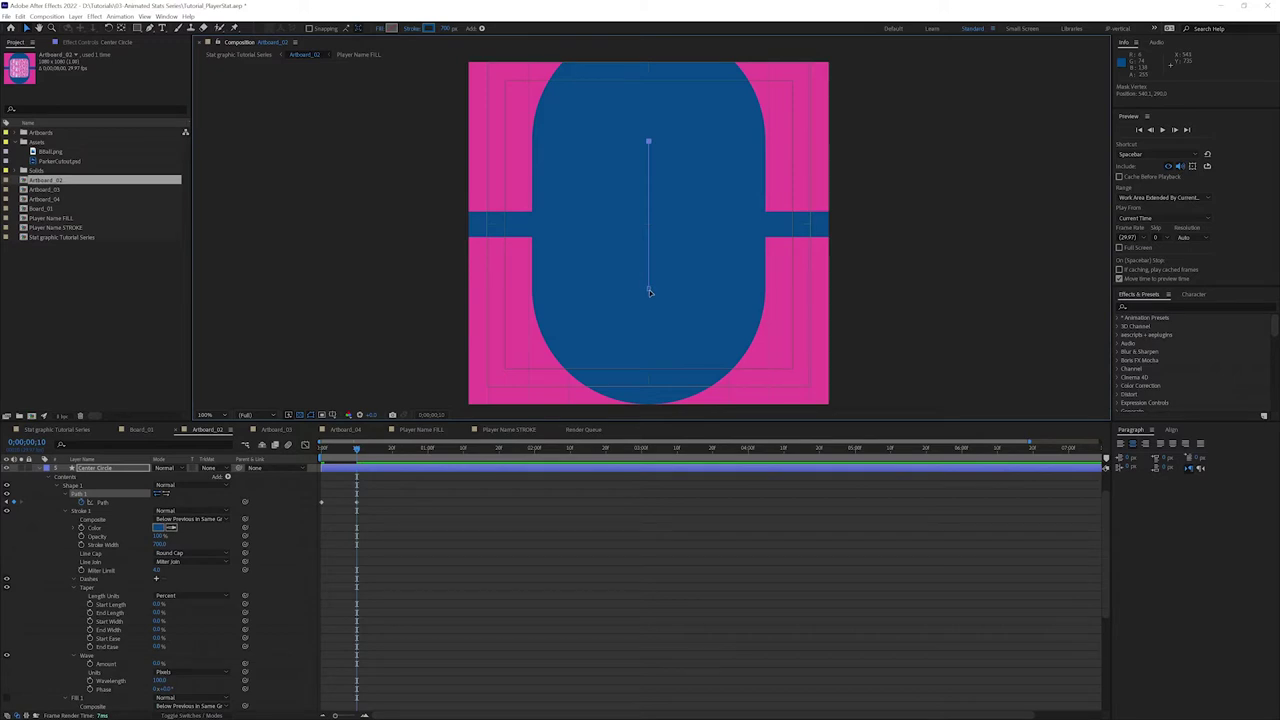
drag(649, 289, 648, 311)
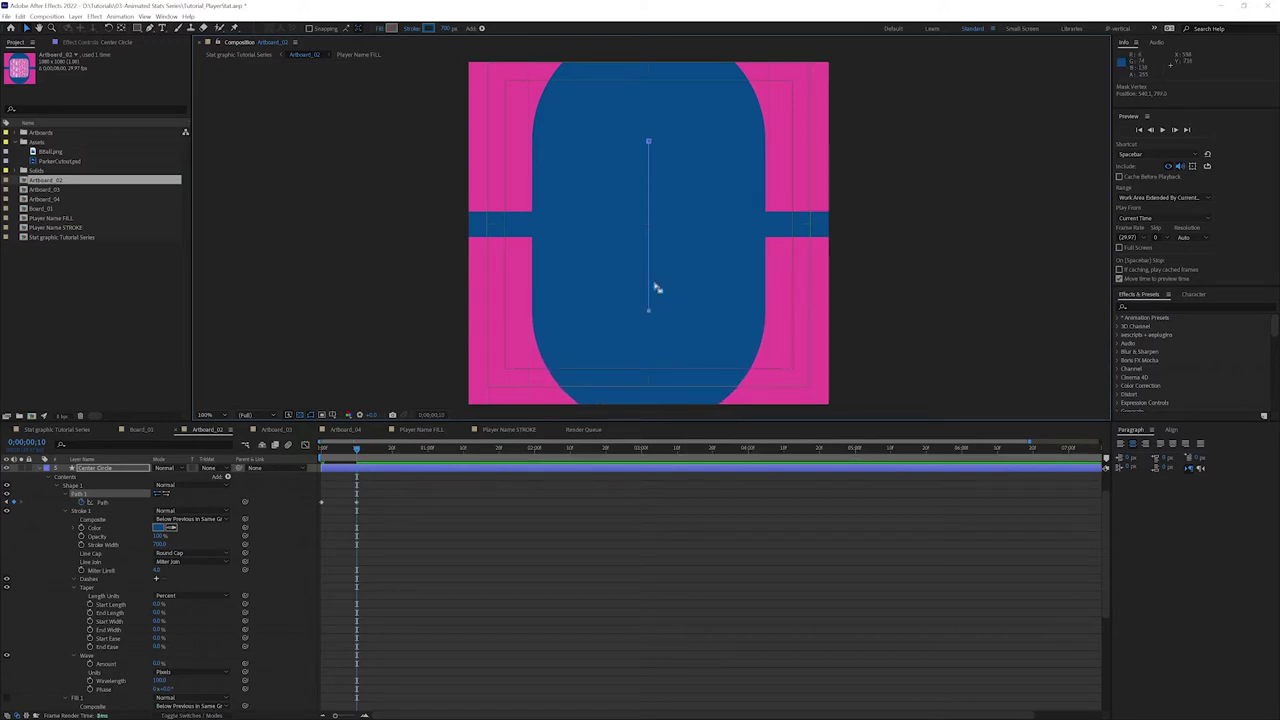
mouse_move(346, 449)
mouse_down()
mouse_move(282, 453)
mouse_move(389, 455)
mouse_move(325, 457)
mouse_up()
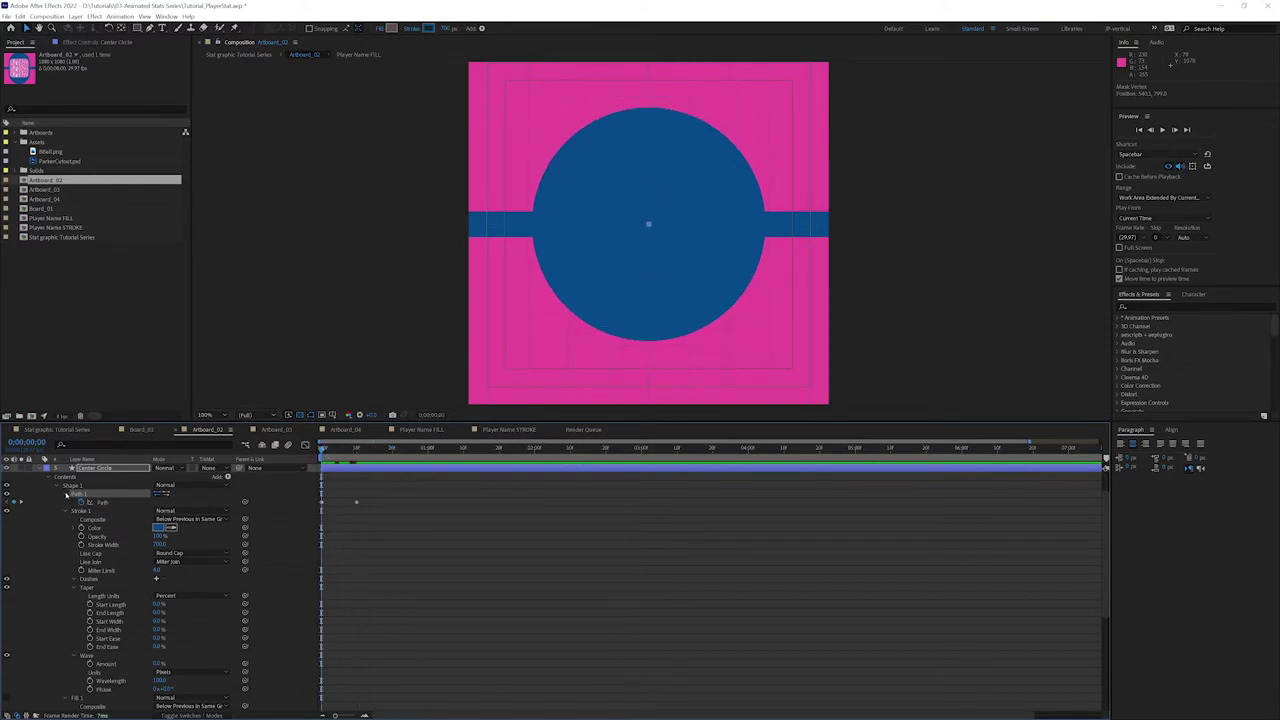
- In the Stat graphic Tutorial Series composition, review the transition from Board_01 into Artboard_02 around 0;00;01;10
click(60, 429)
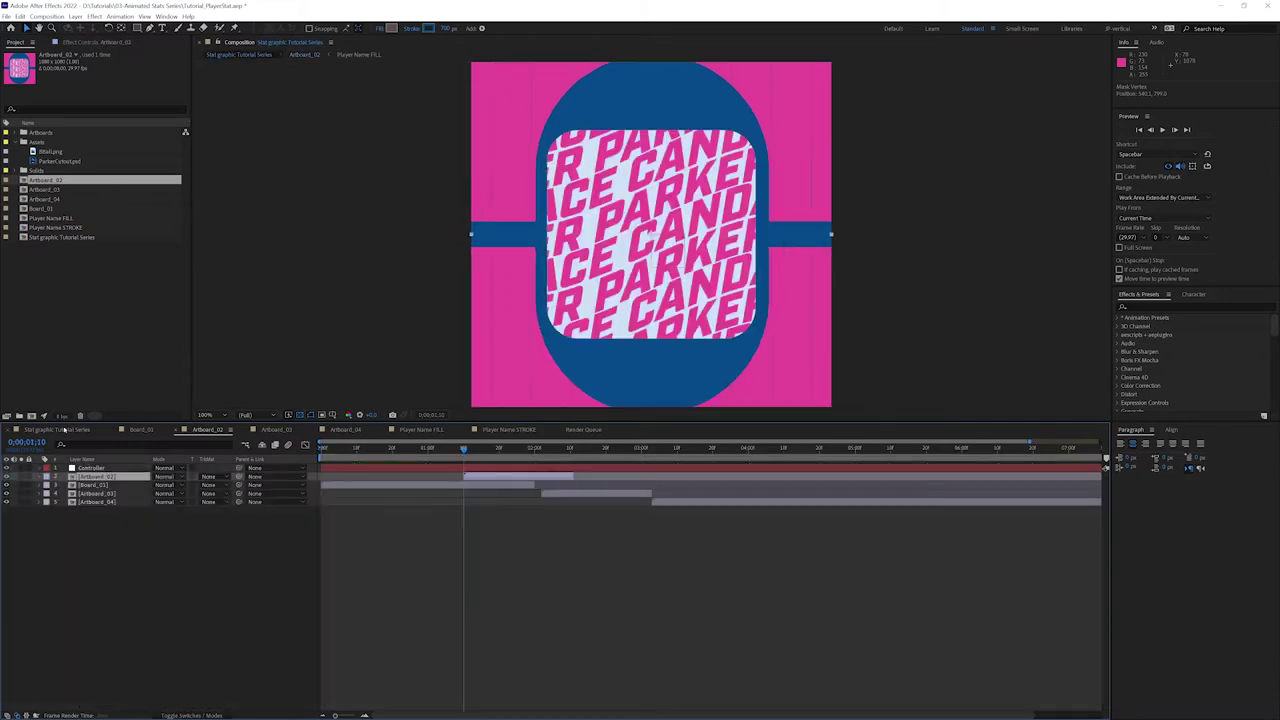
click(446, 449)
drag(446, 449, 461, 449)
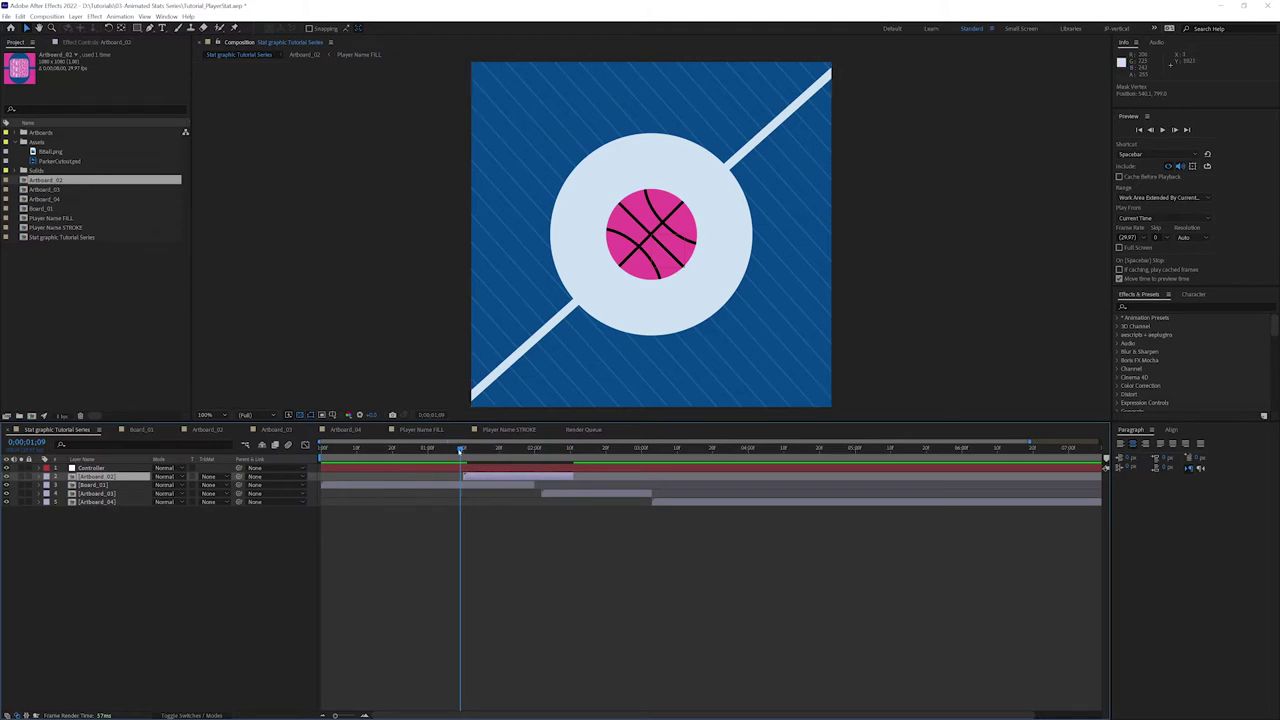
mouse_move(461, 452)
mouse_down()
mouse_move(437, 452)
mouse_move(474, 456)
mouse_up()
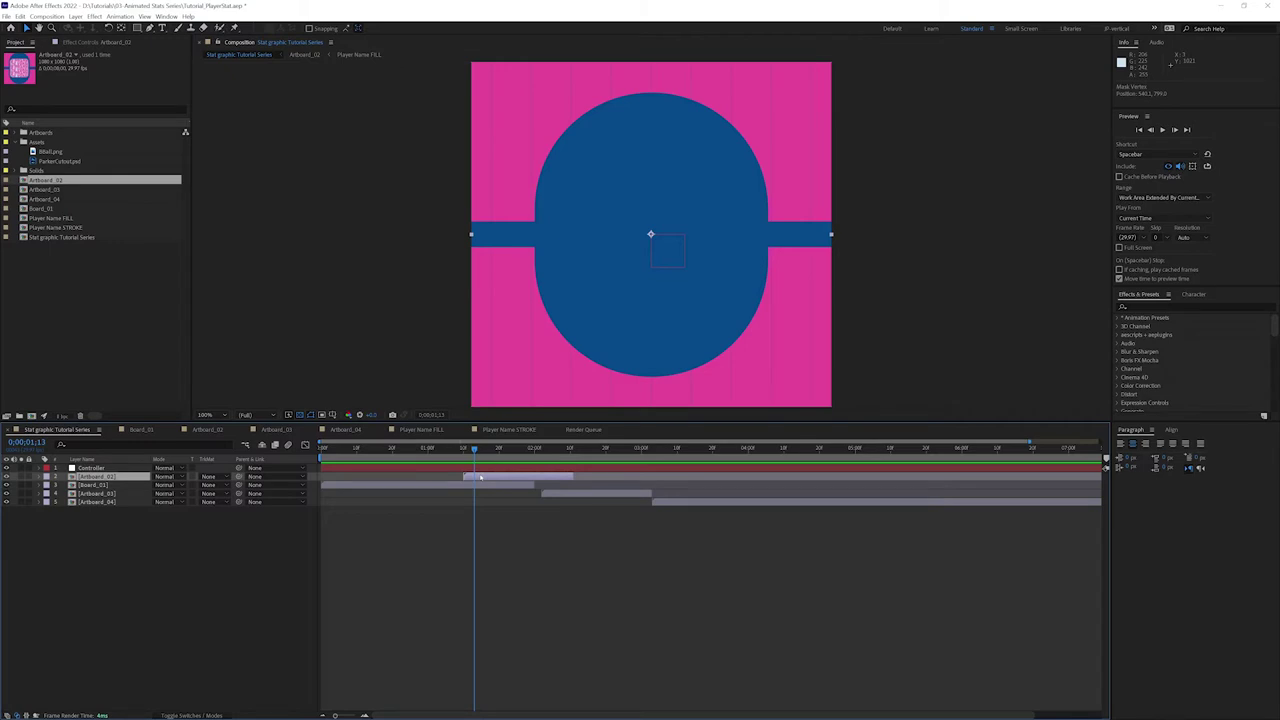
drag(459, 450, 463, 451)
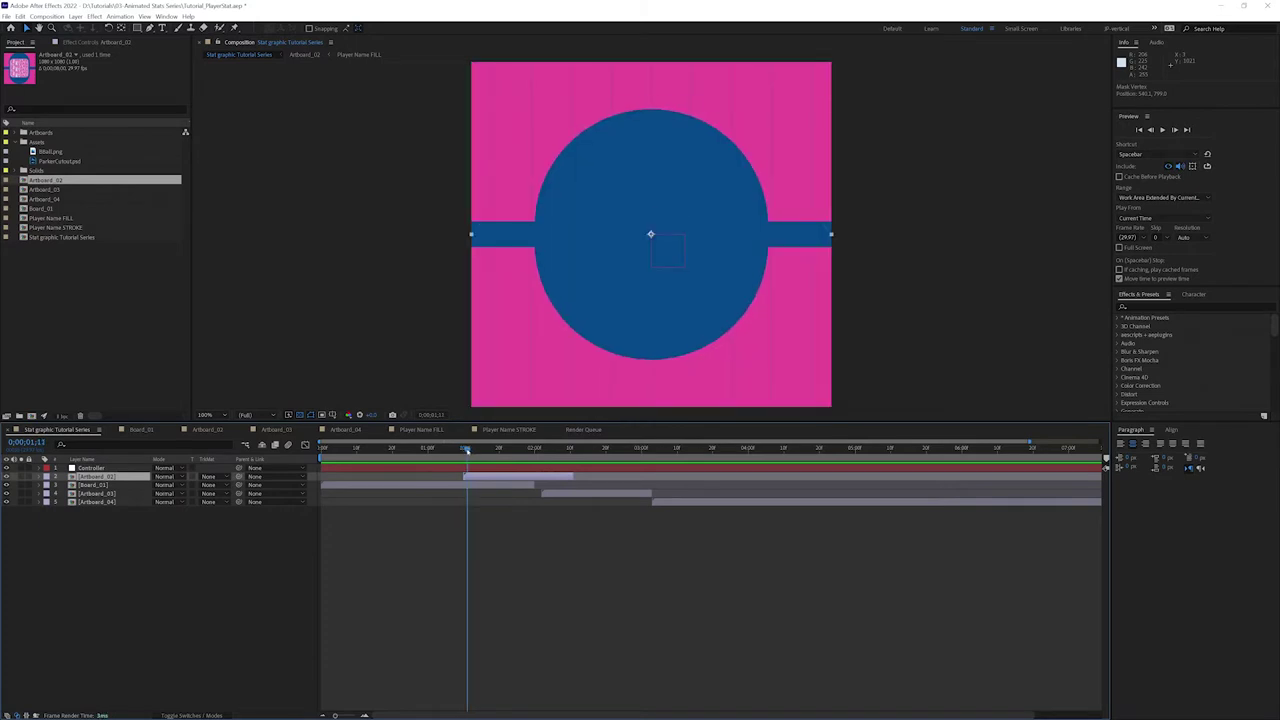
- In Artboard_02, shift both of the Center Circle's path keyframes two frames later
click(207, 429)
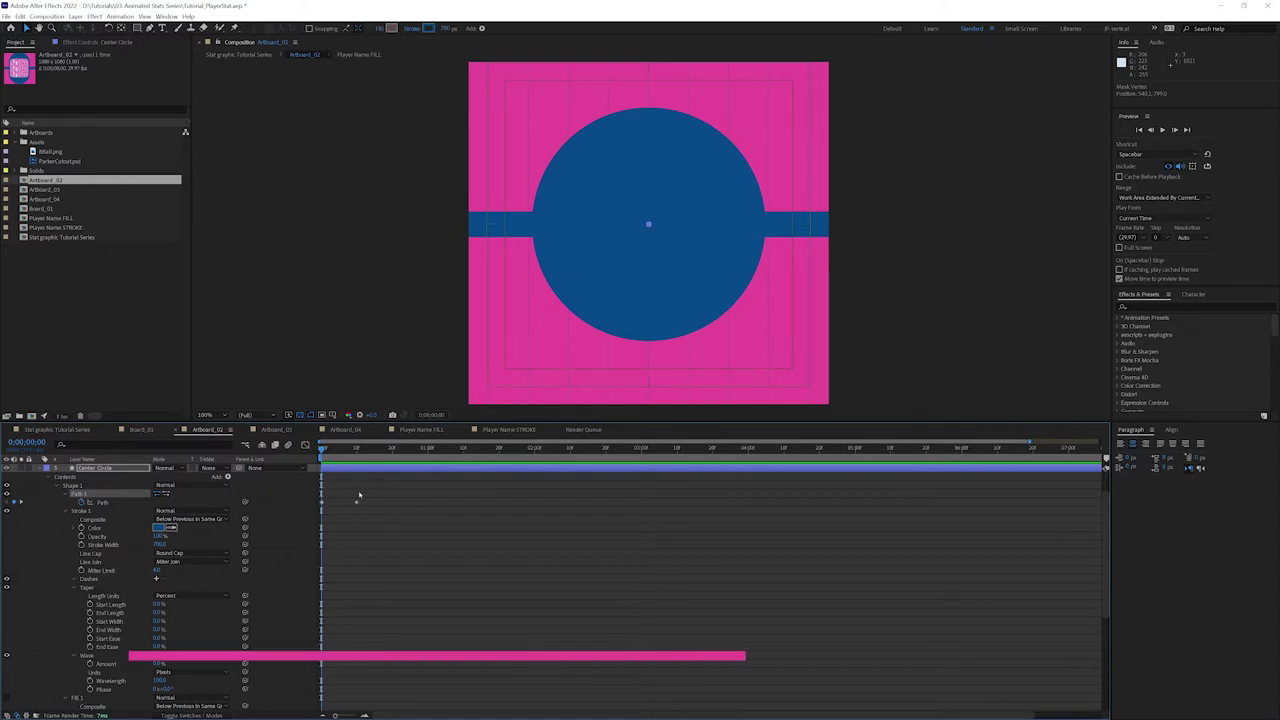
drag(372, 493, 289, 514)
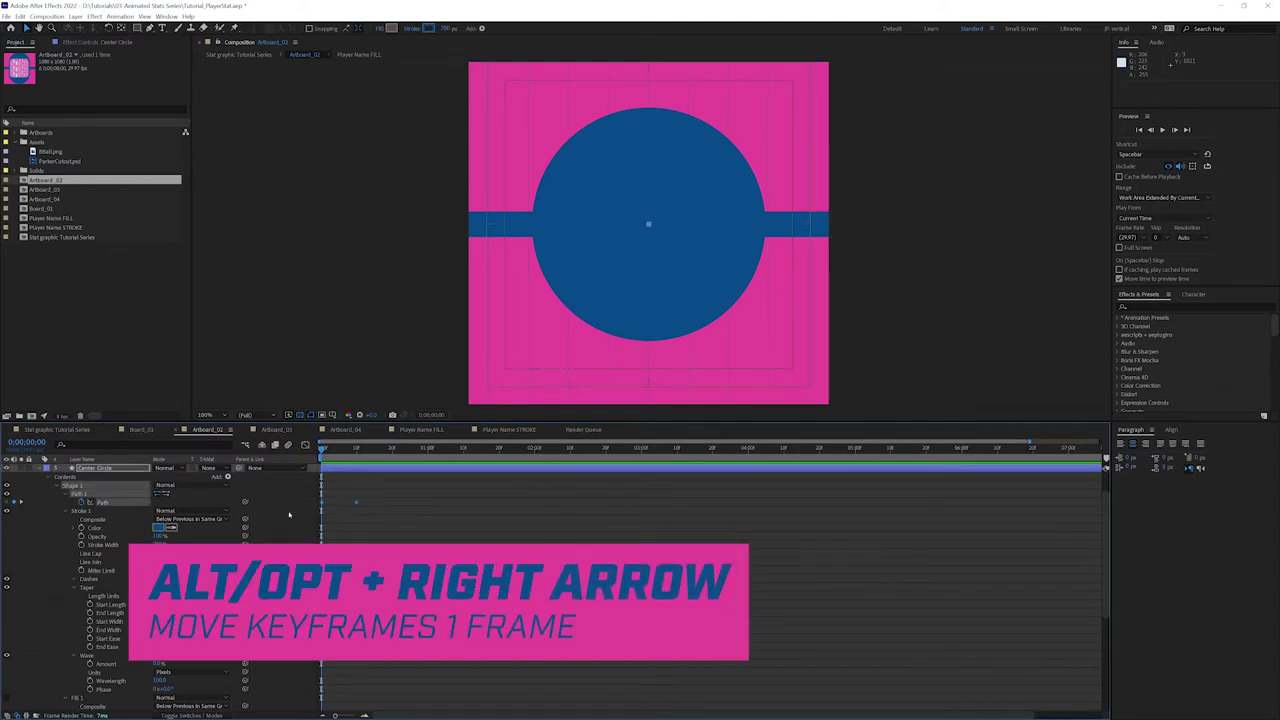
key(alt+Right)
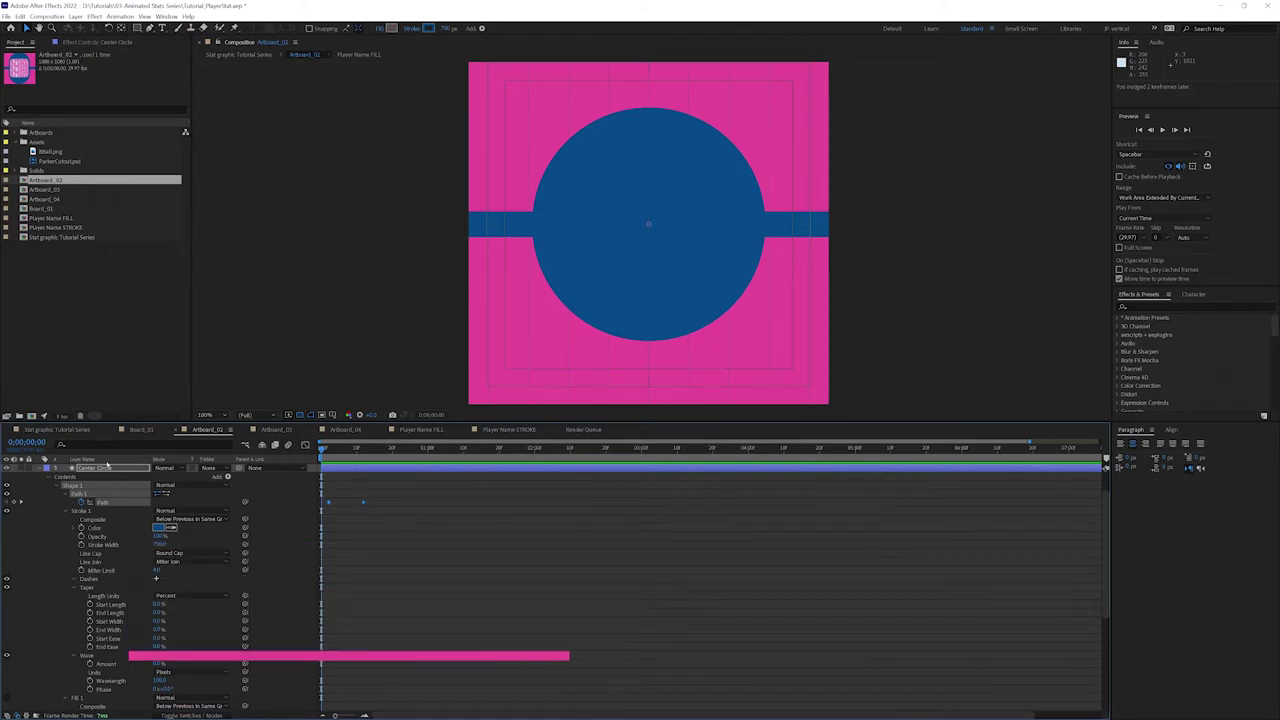
- Keyframe the Center Circle's scale from 10% at the first frame to 100% at 0;00;00;10
key(s)
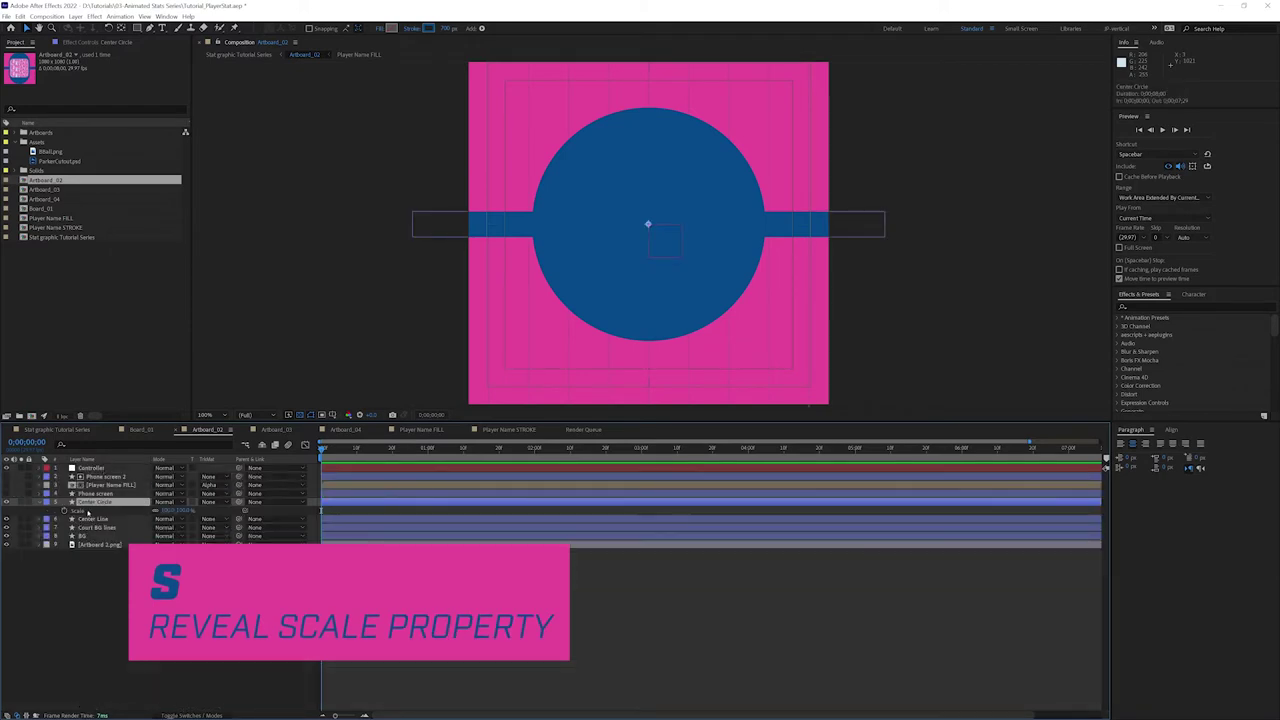
click(65, 511)
key(u)
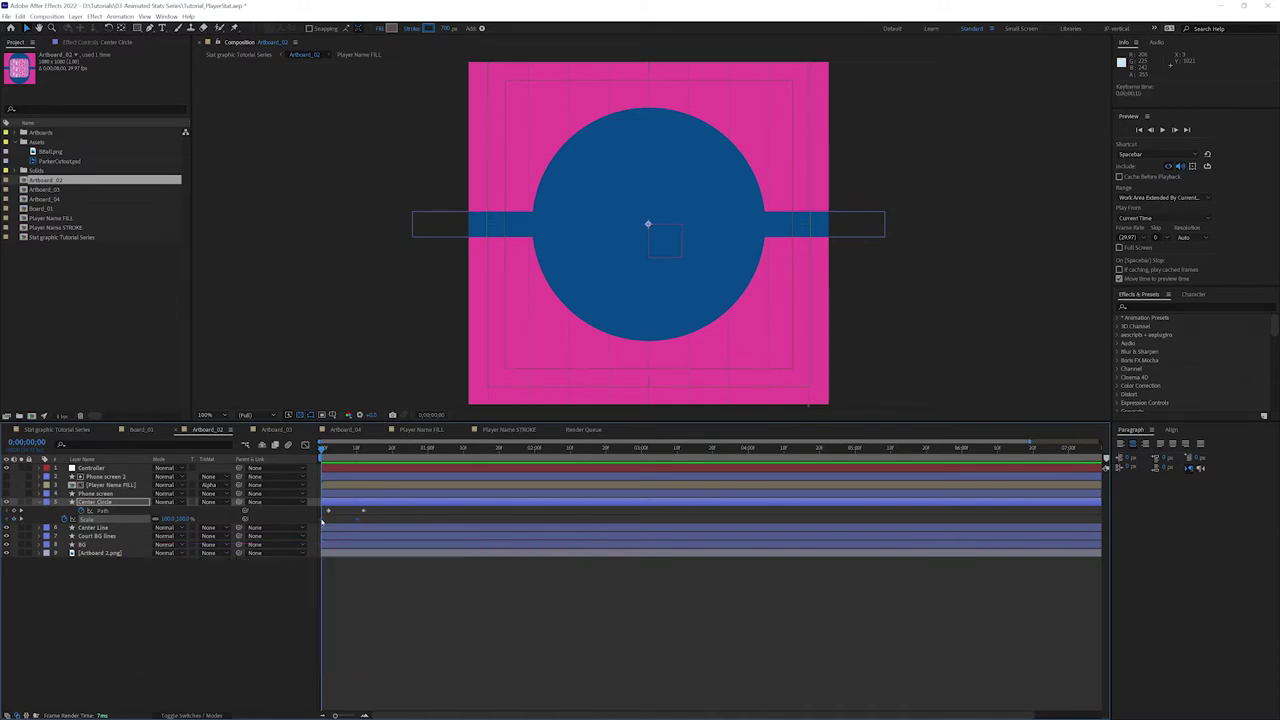
click(168, 519)
text(0)
key(Return)
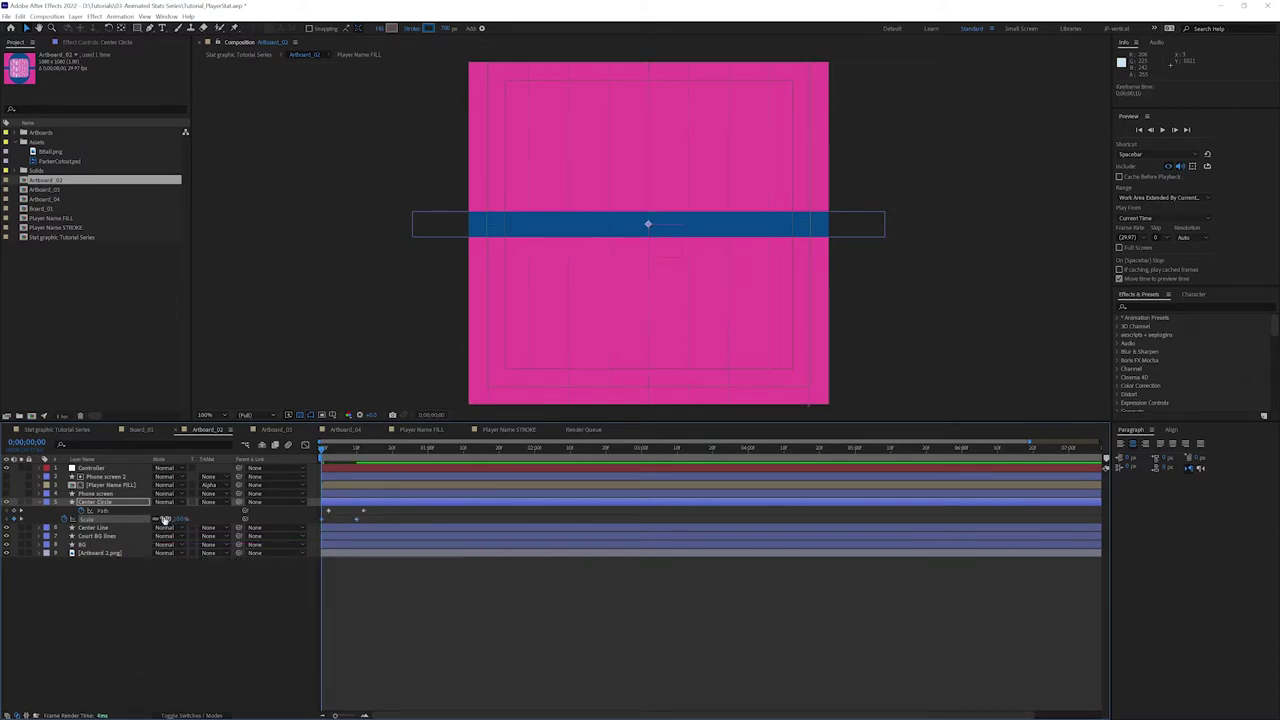
- Hide the Center Line layer and move the Center Circle's last path keyframe to 0;00;00;10, in line with the last scale keyframe
click(6, 527)
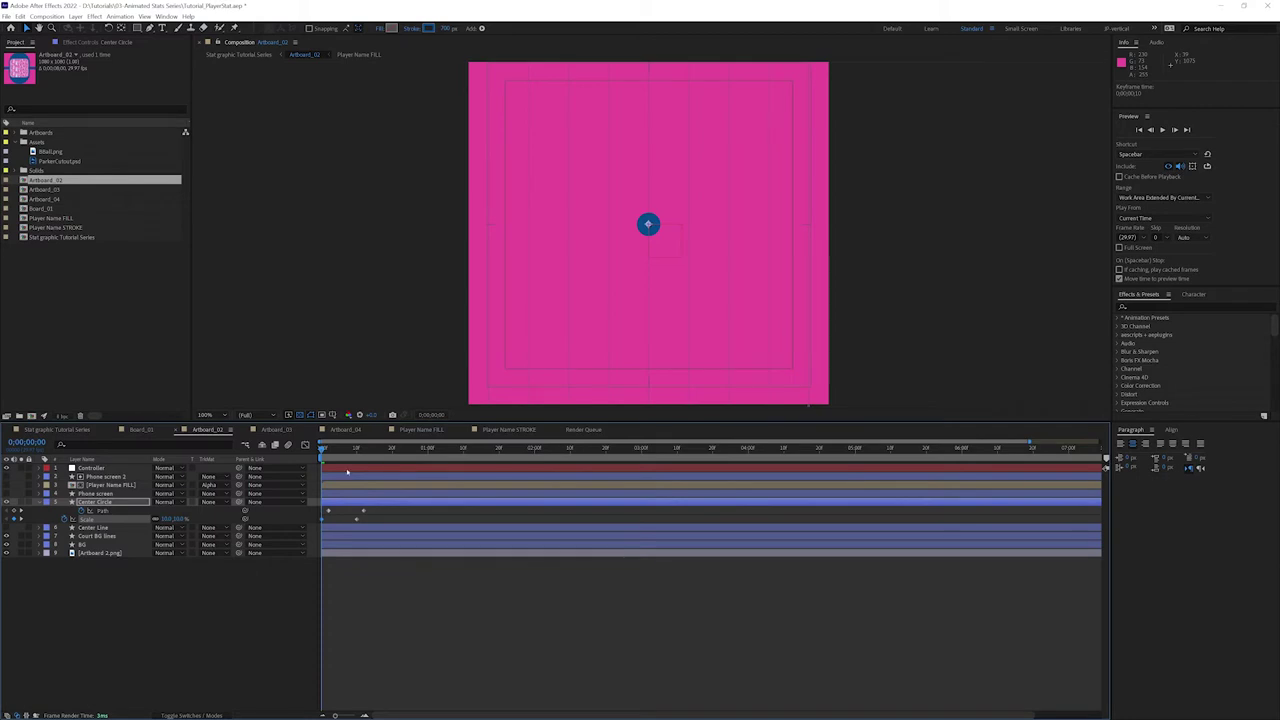
mouse_move(323, 449)
mouse_down()
mouse_move(388, 449)
mouse_move(328, 449)
mouse_up()
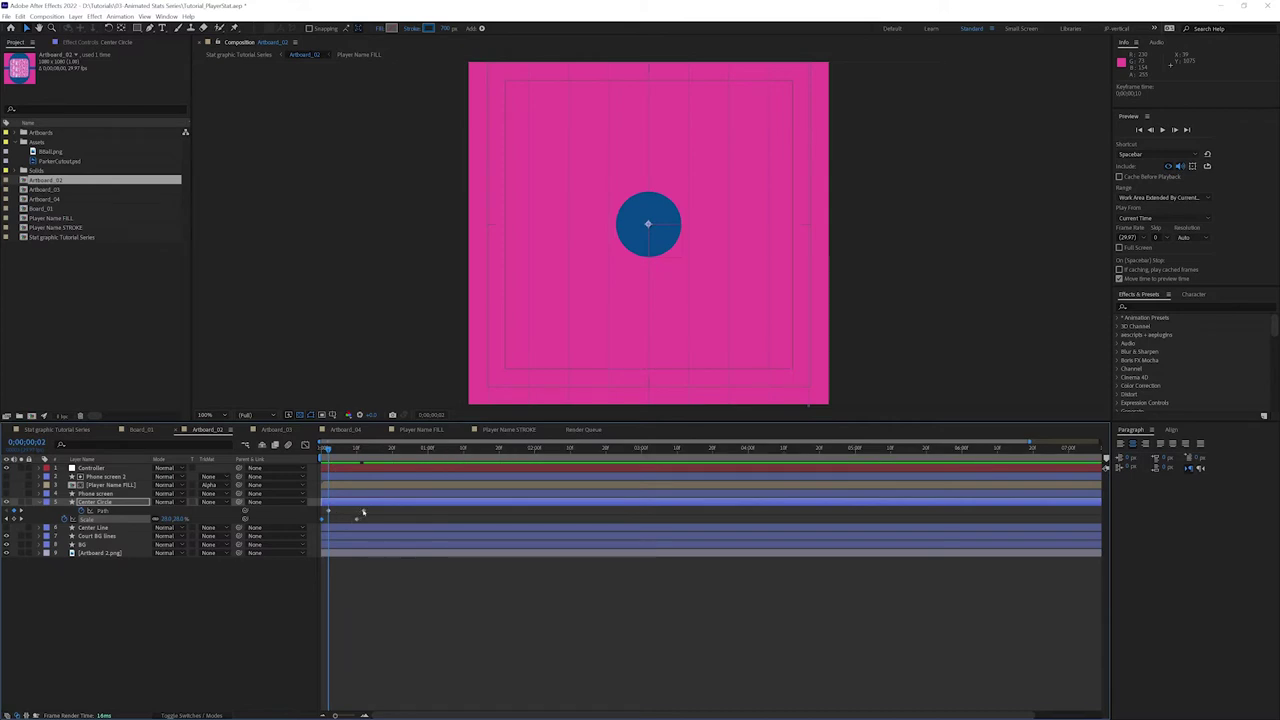
drag(363, 511, 356, 511)
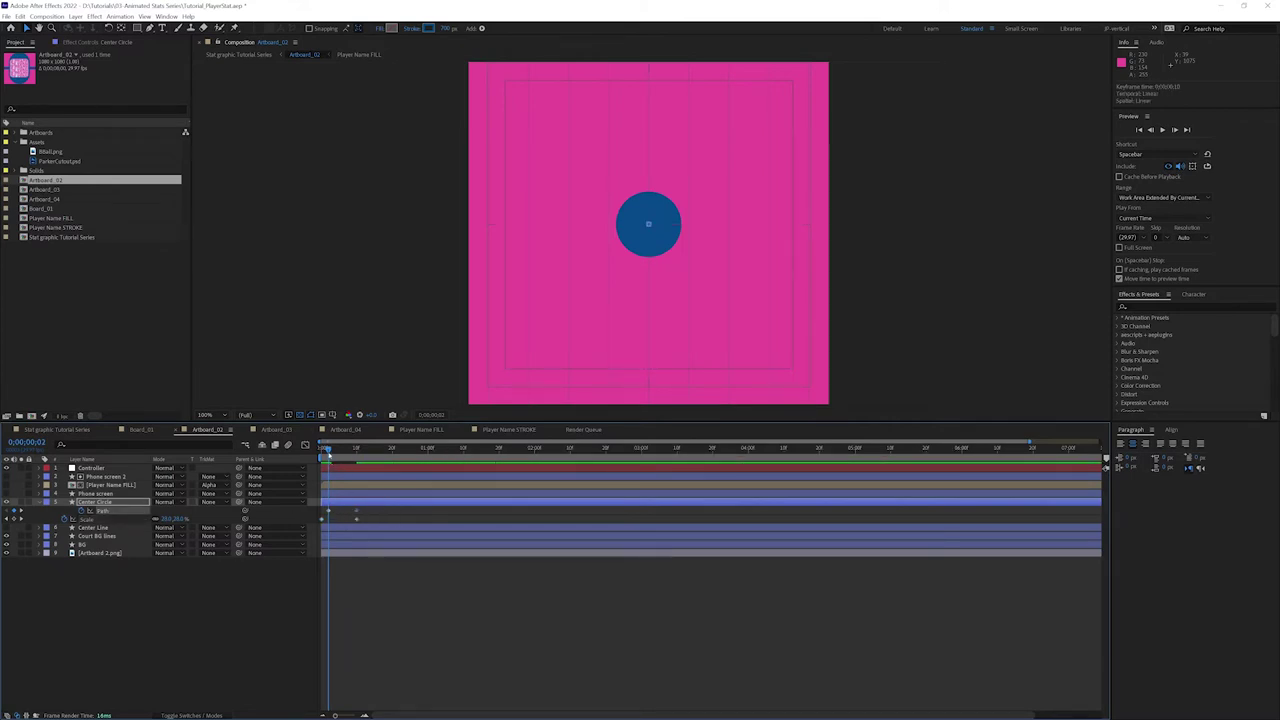
mouse_move(328, 449)
mouse_down()
mouse_move(360, 449)
mouse_move(321, 450)
mouse_up()
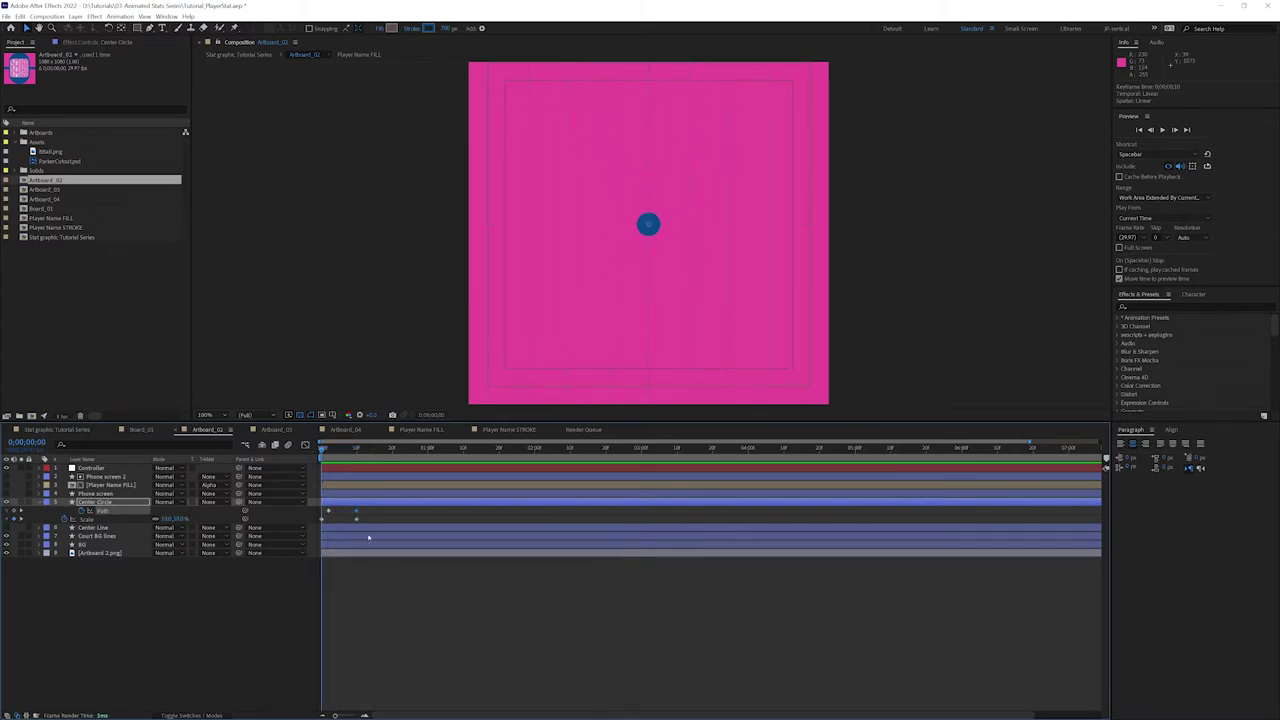
- Apply Easy Ease to all of the Center Circle's path and scale keyframes
click(366, 518)
drag(368, 520, 318, 525)
key(F9)
click(302, 519)
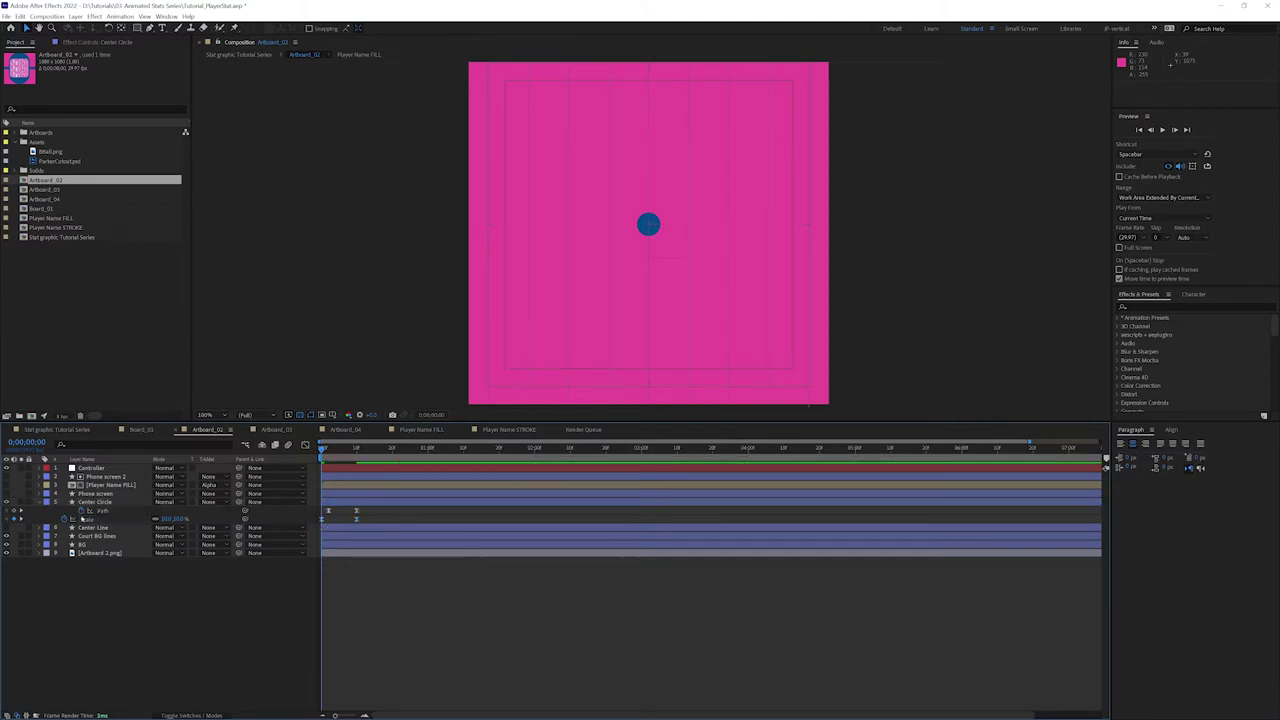
- In the Scale value graph, extend the last keyframe's ease handle back to the first frame, slightly shorten the first keyframe's handle, and preview the motion
click(85, 519)
key(shift+F3)
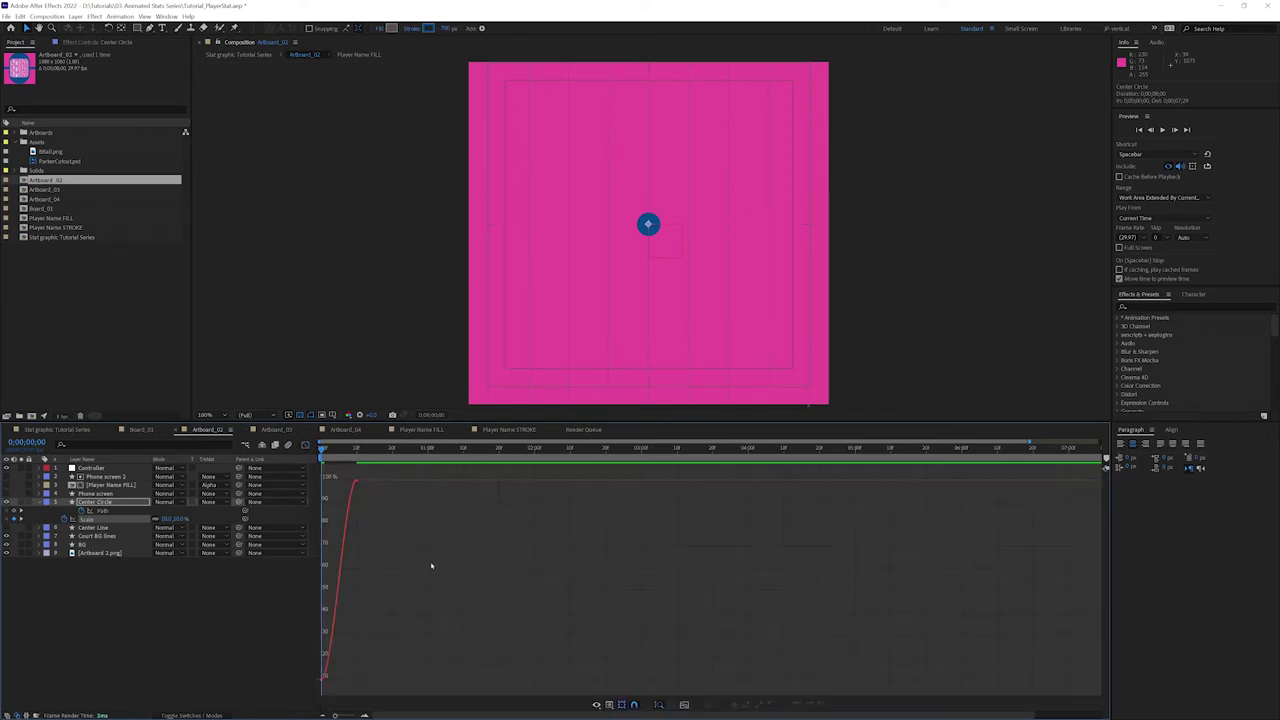
click(684, 704)
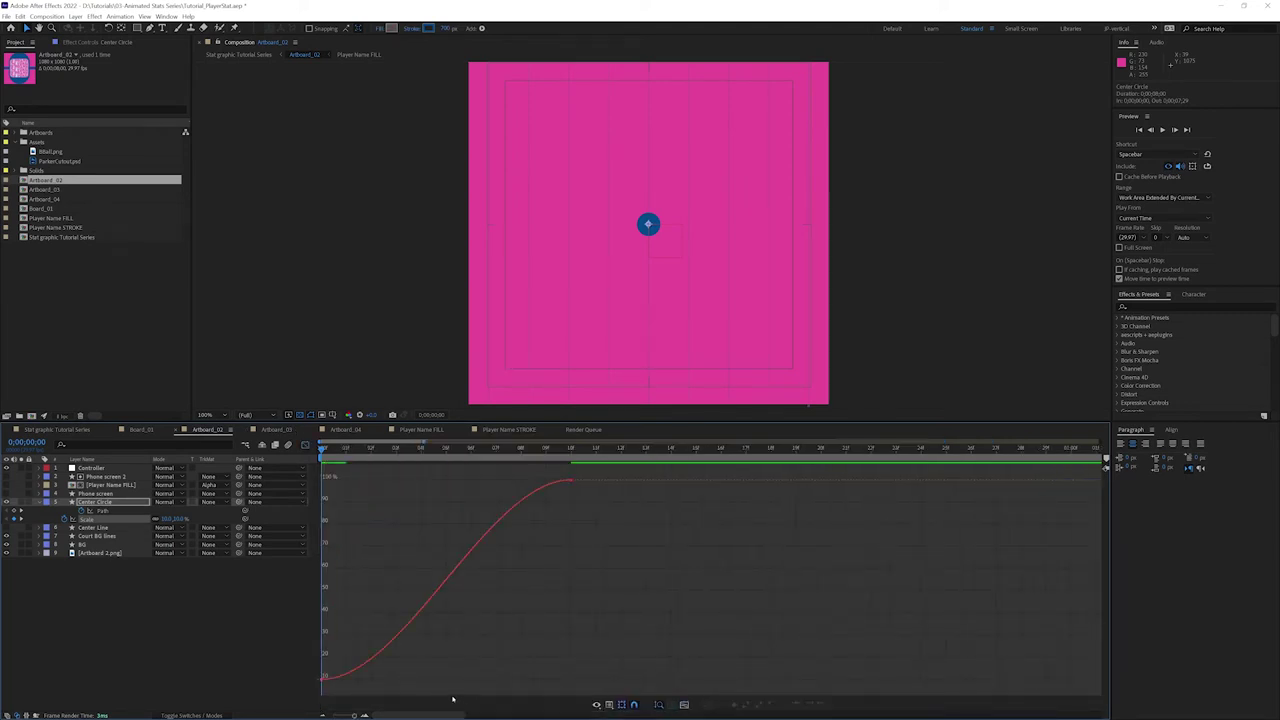
click(326, 683)
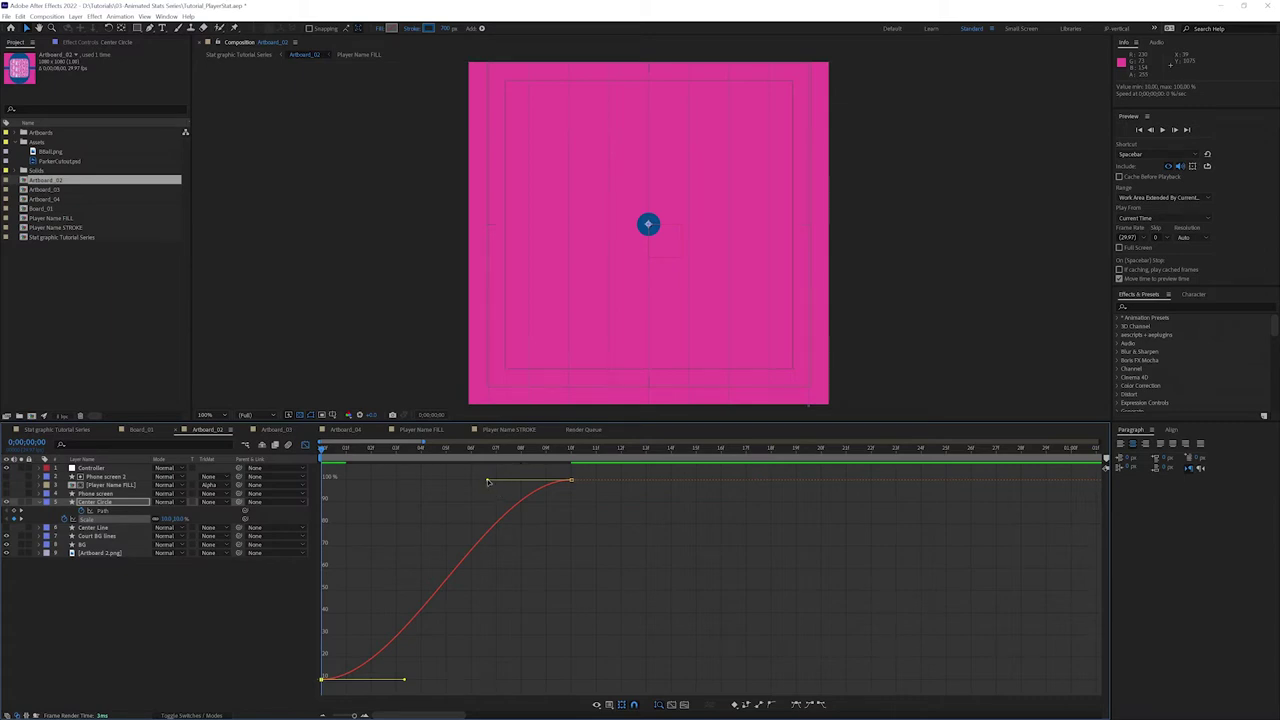
drag(487, 482, 328, 480)
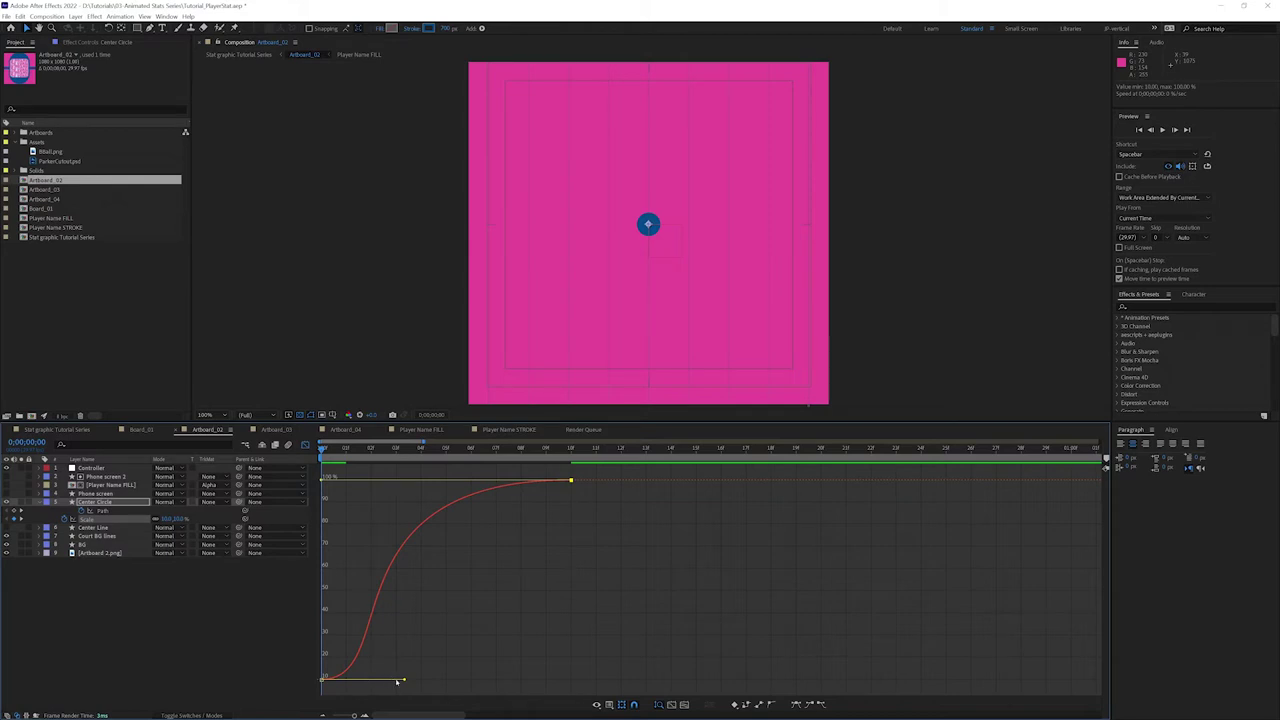
drag(405, 681, 397, 681)
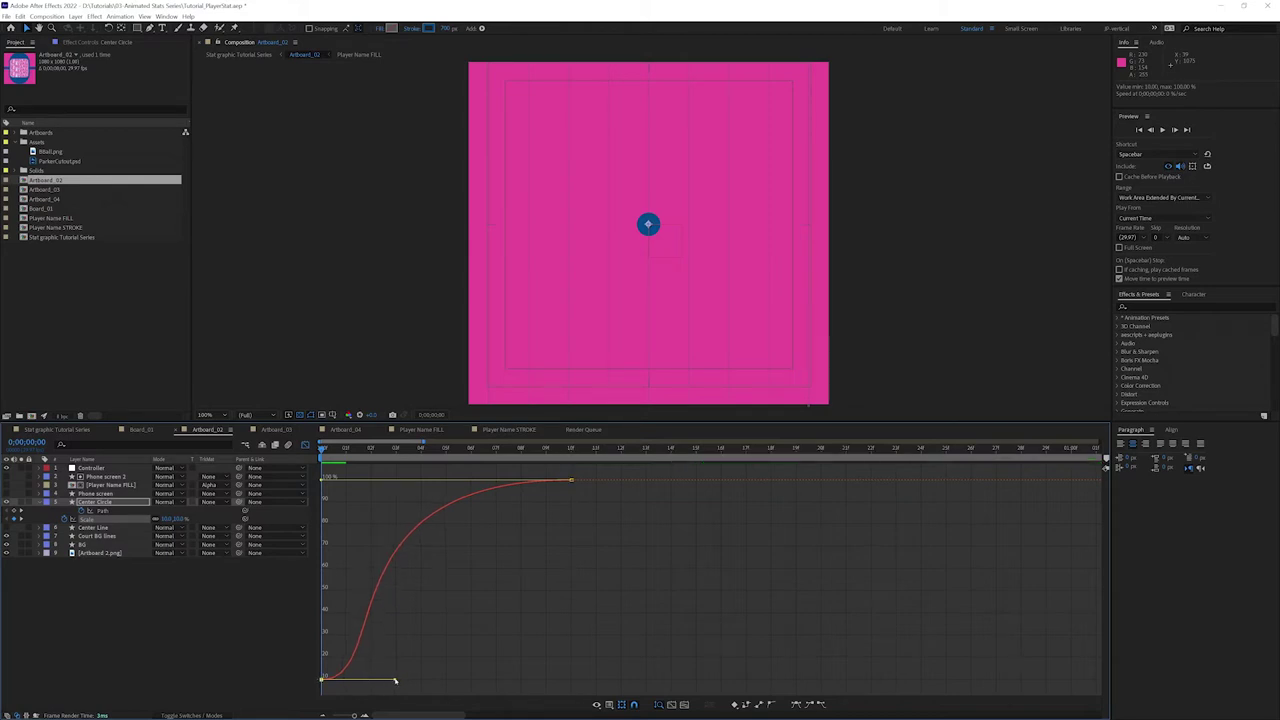
key(space)
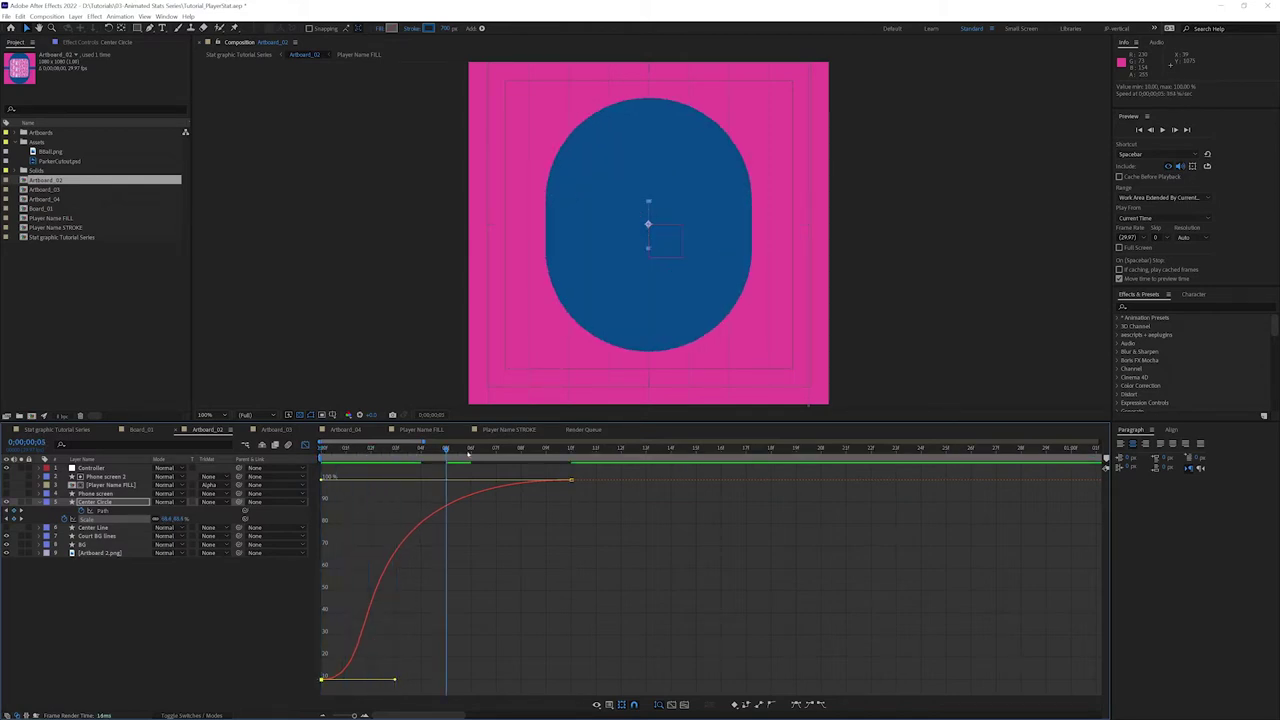
drag(450, 453, 339, 452)
- Show the Center Circle's Path curve in the graph editor, zoomed in on its two keyframes
click(305, 444)
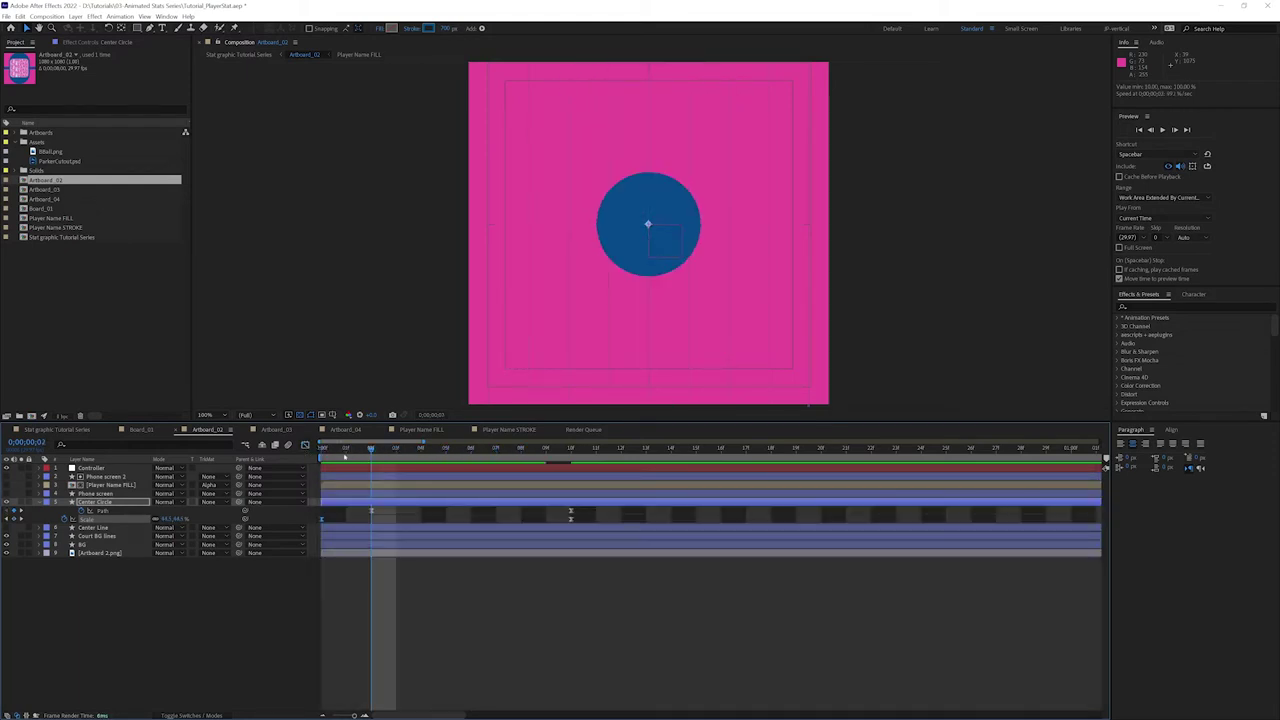
key(minus)
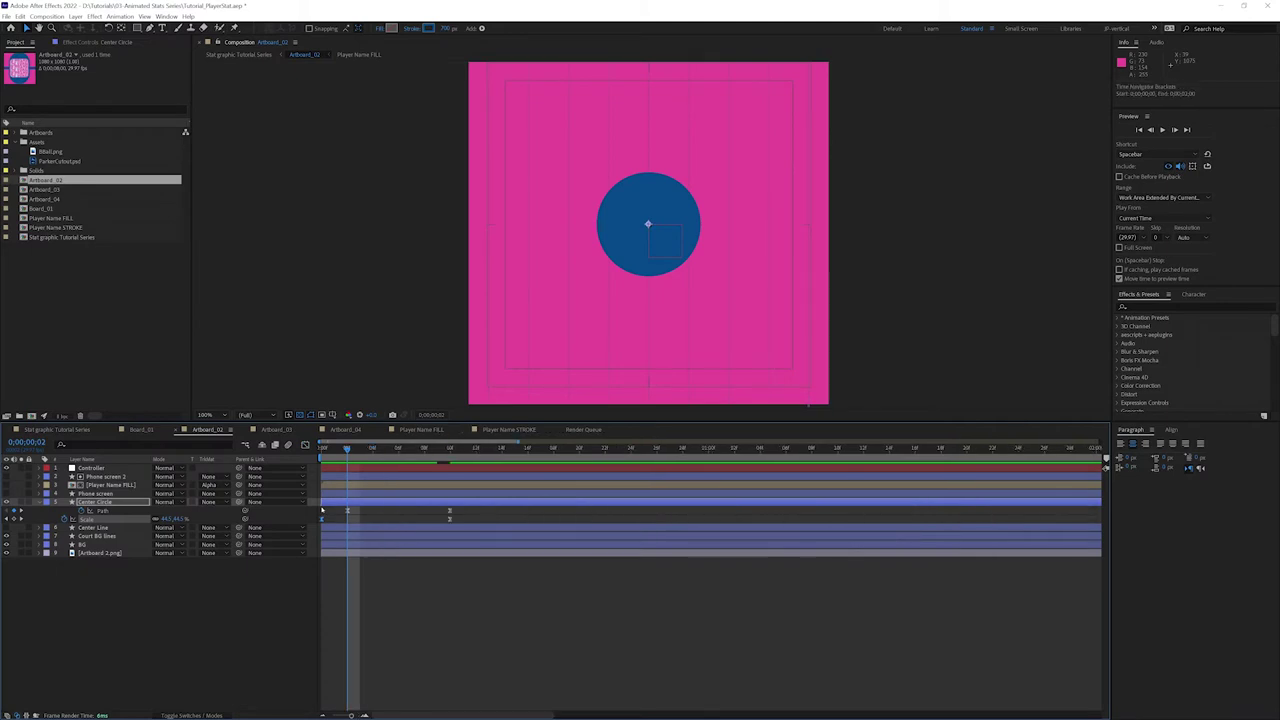
click(112, 510)
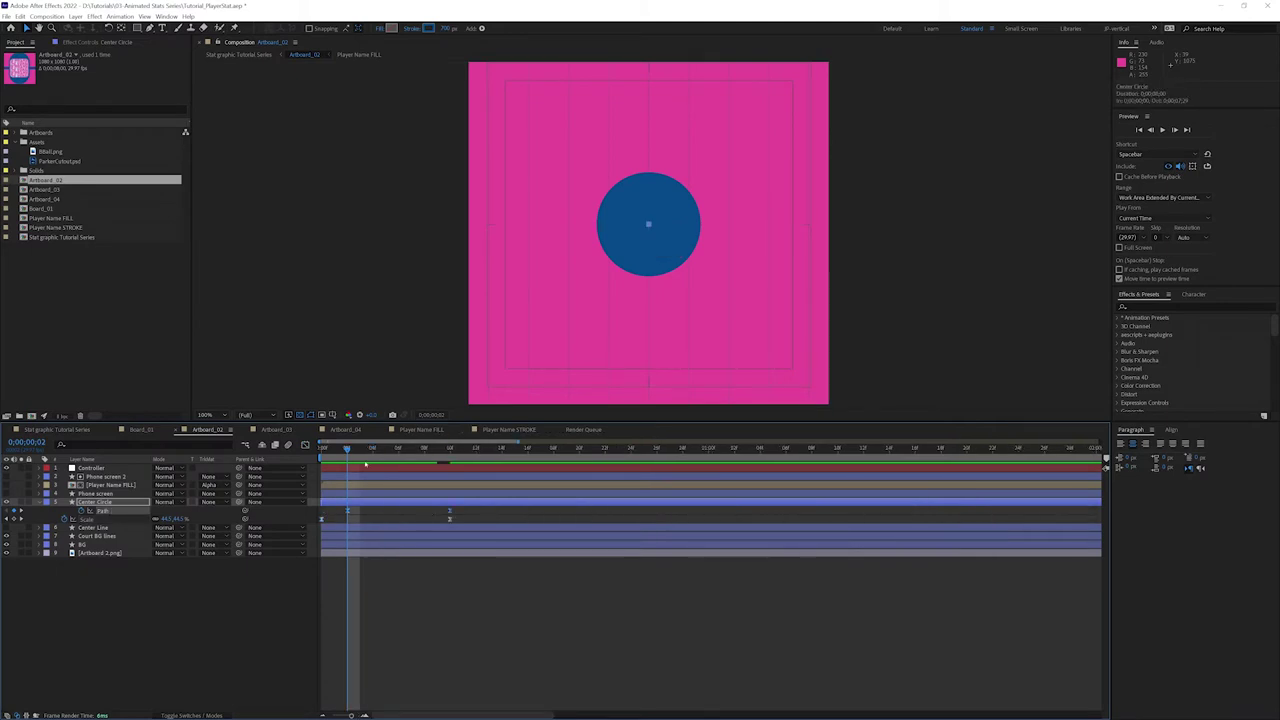
click(305, 444)
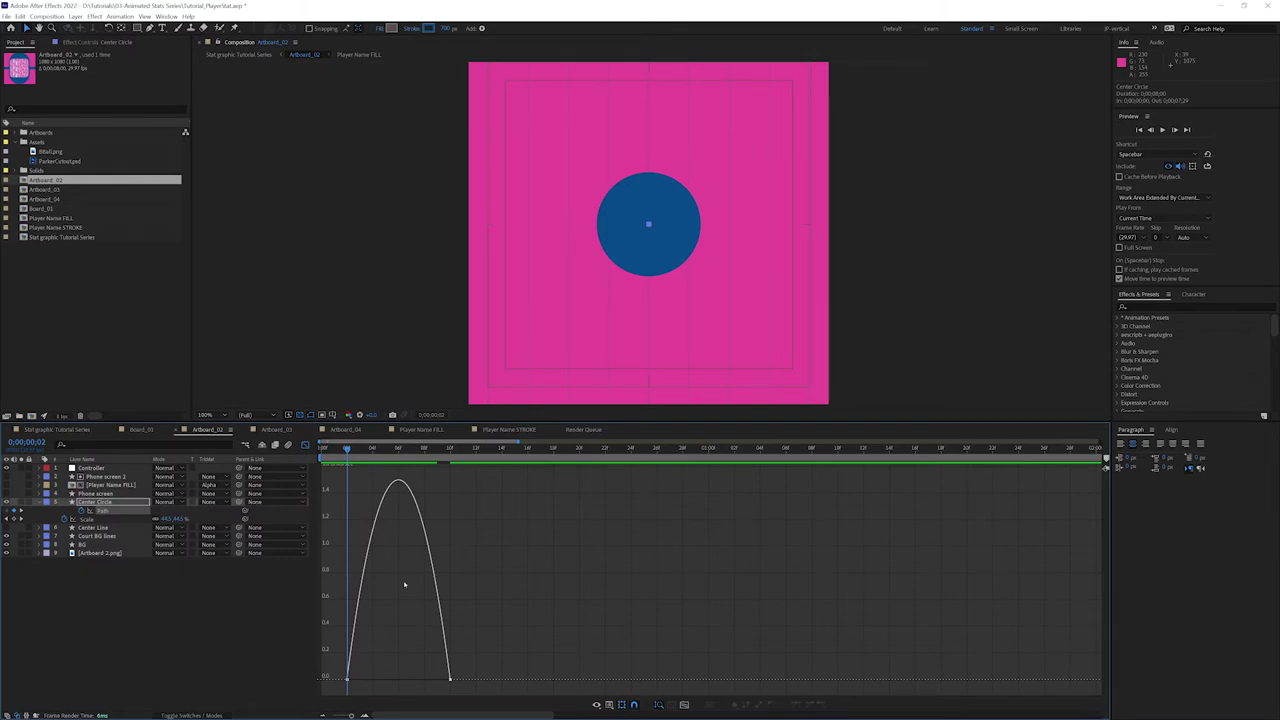
key(equal)
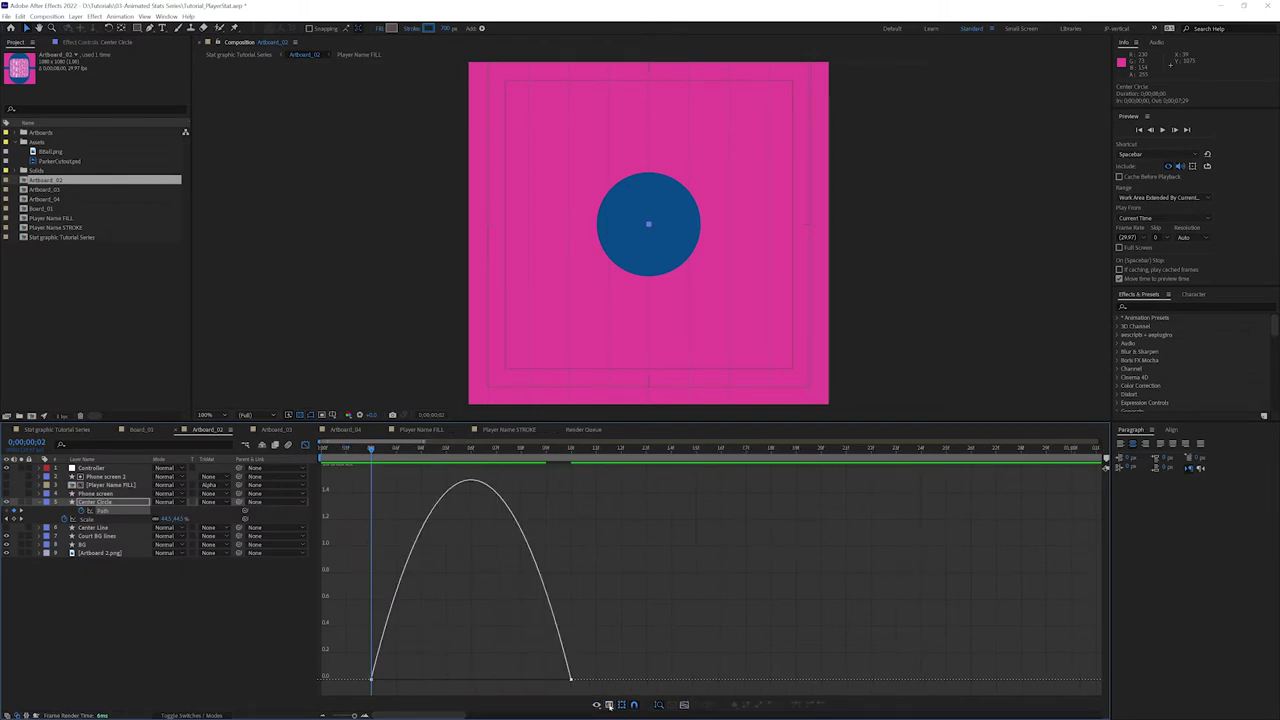
- Compare the Center Circle's Scale value graph with its Path graph and examine the value and speed graph options
click(88, 519)
click(609, 704)
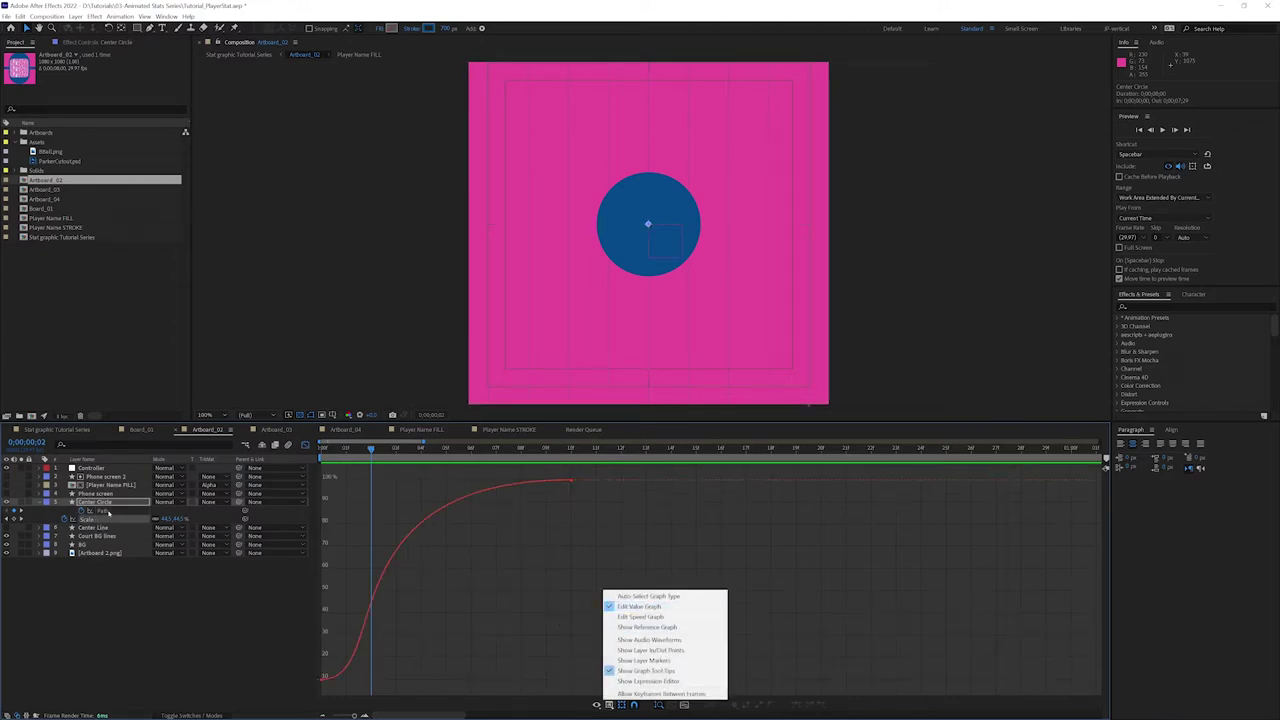
click(640, 616)
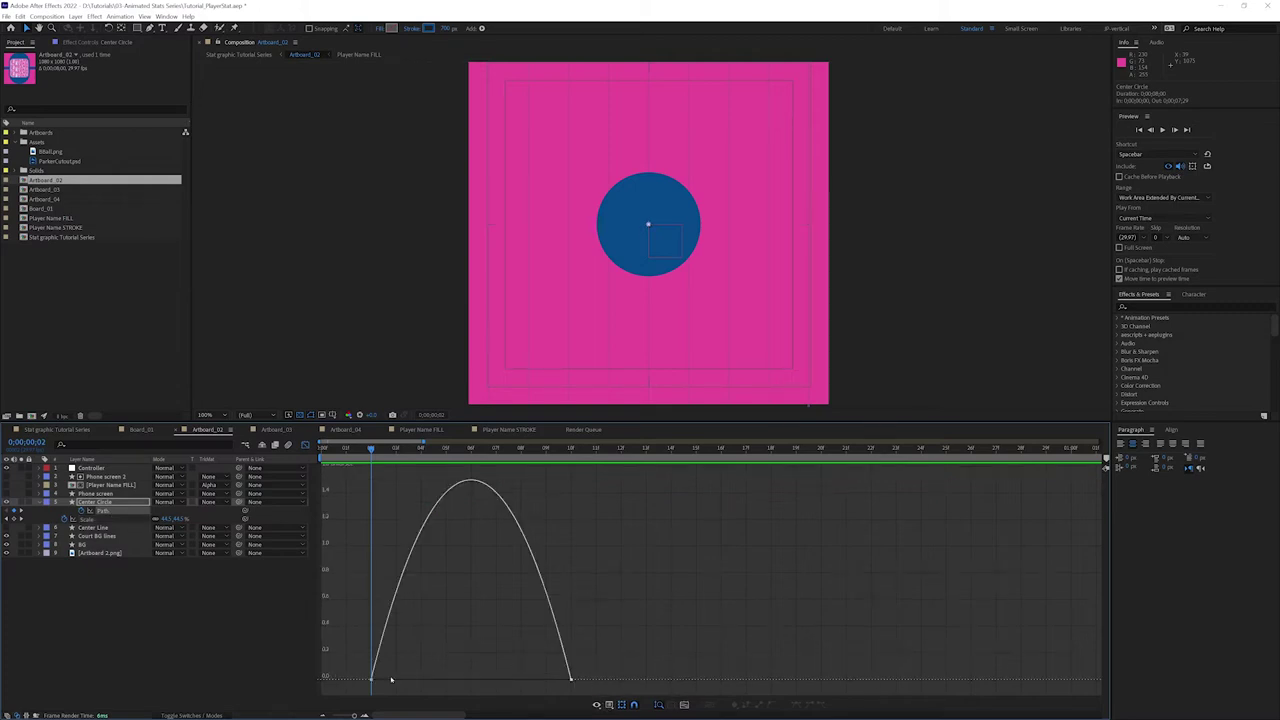
click(609, 704)
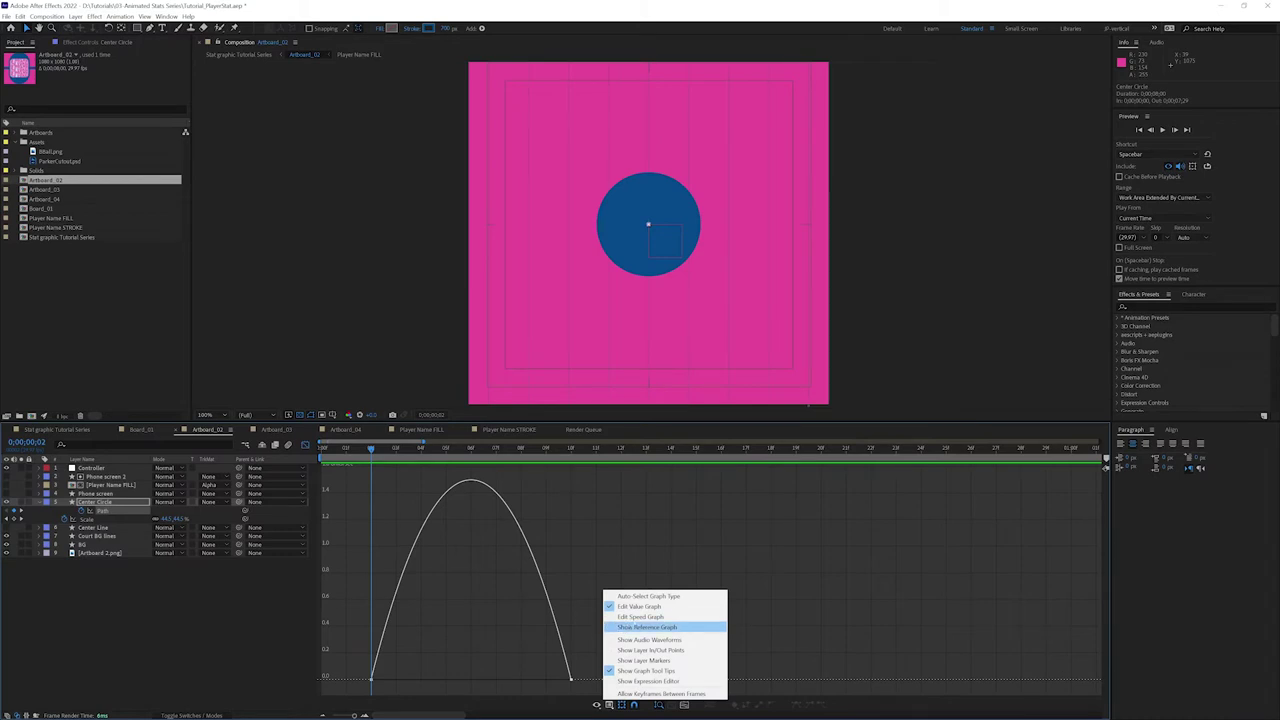
click(634, 618)
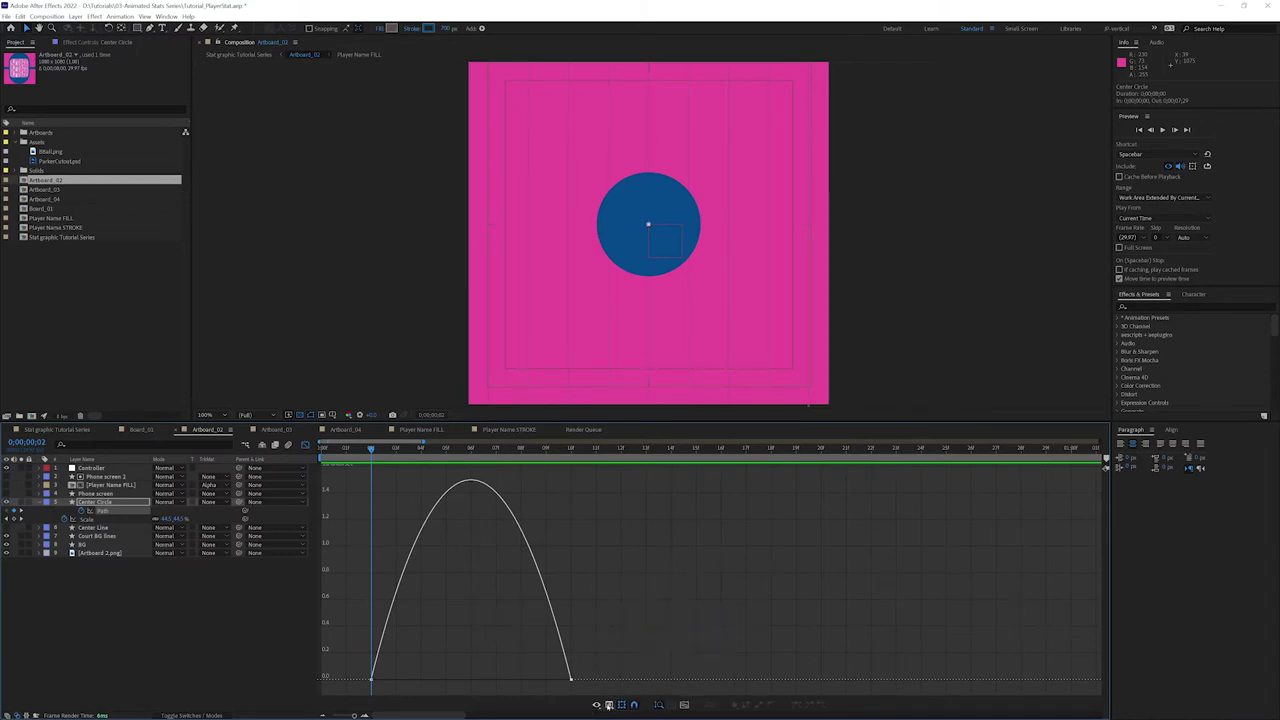
- In the Center Circle's Path speed graph, pull the last keyframe's ease handle well toward the first and slightly shorten the first keyframe's handle
click(372, 681)
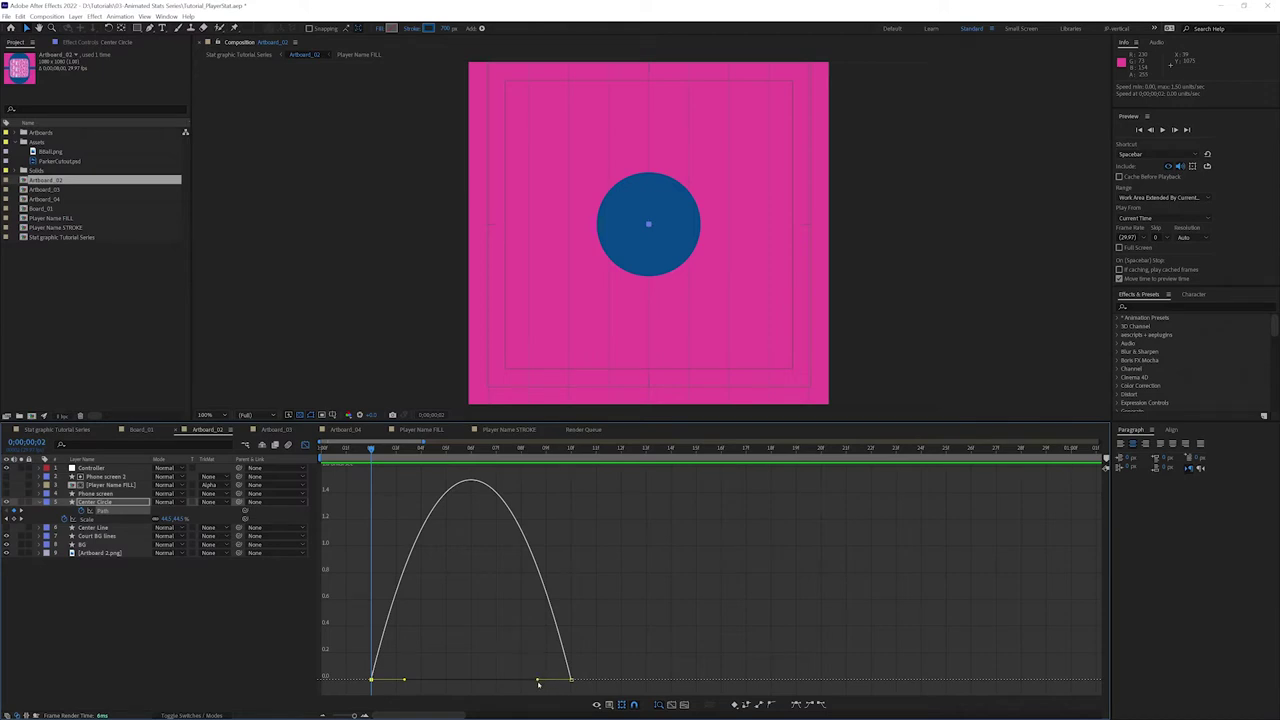
click(538, 685)
click(571, 680)
drag(538, 681, 427, 679)
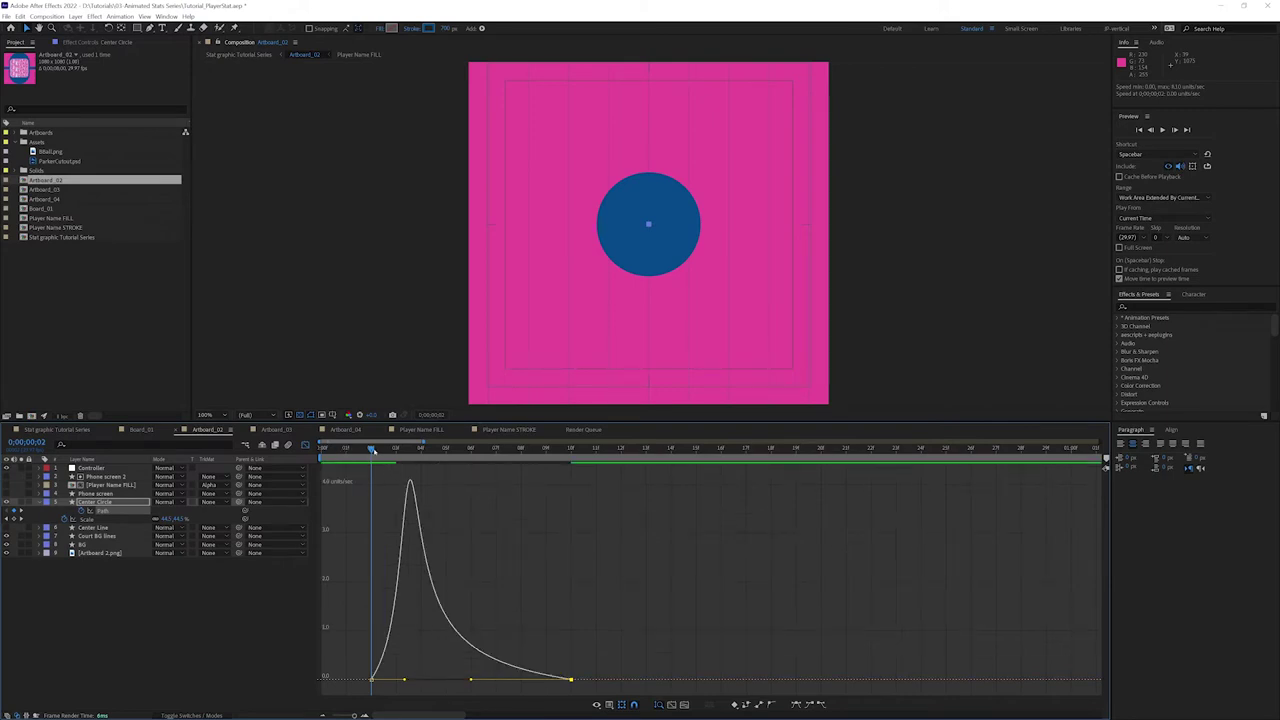
drag(371, 448, 396, 448)
mouse_move(410, 482)
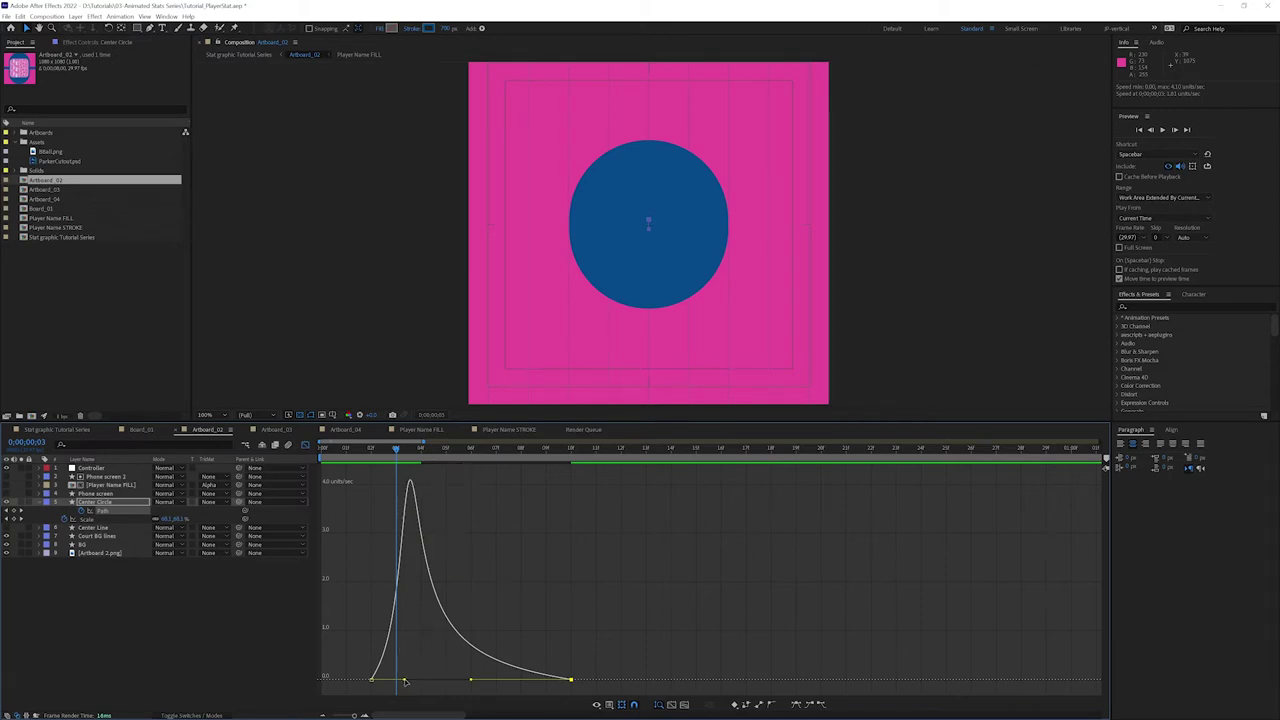
drag(405, 681, 397, 680)
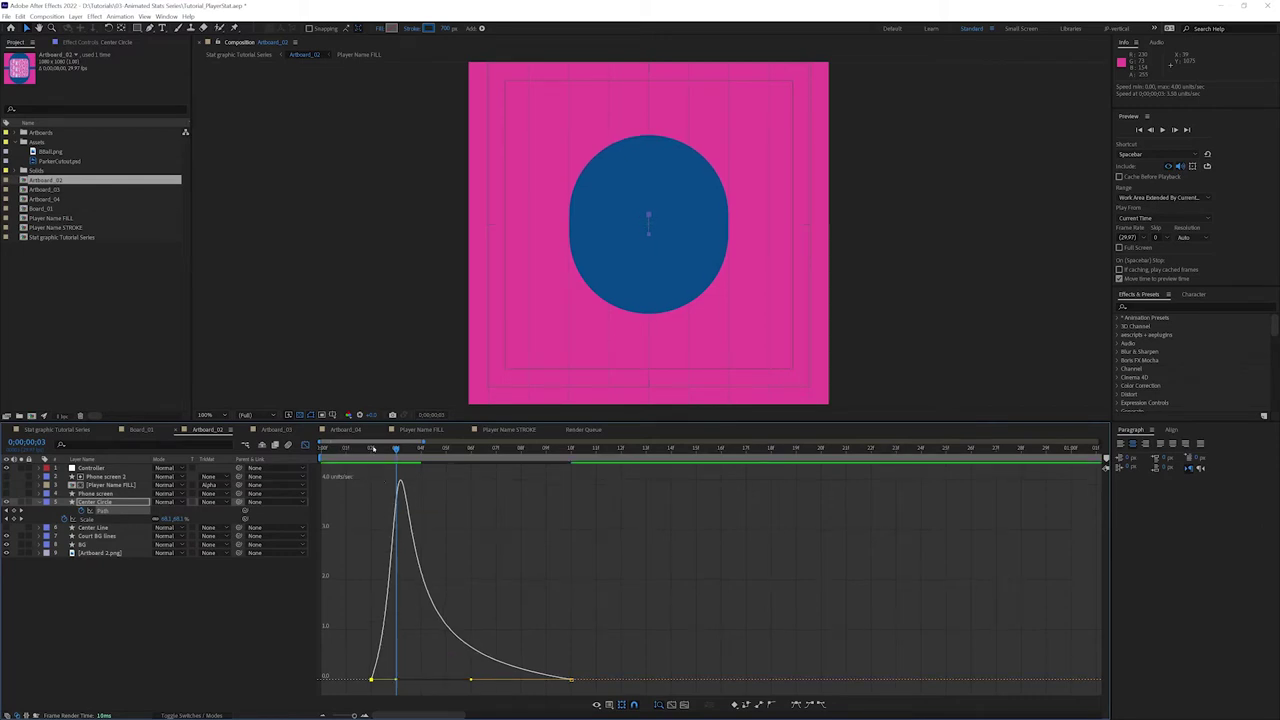
- Examine the Center Circle's stretch frame by frame against its Path speed curve, and play the animation from the first frame outside the graph editor
drag(371, 447, 445, 467)
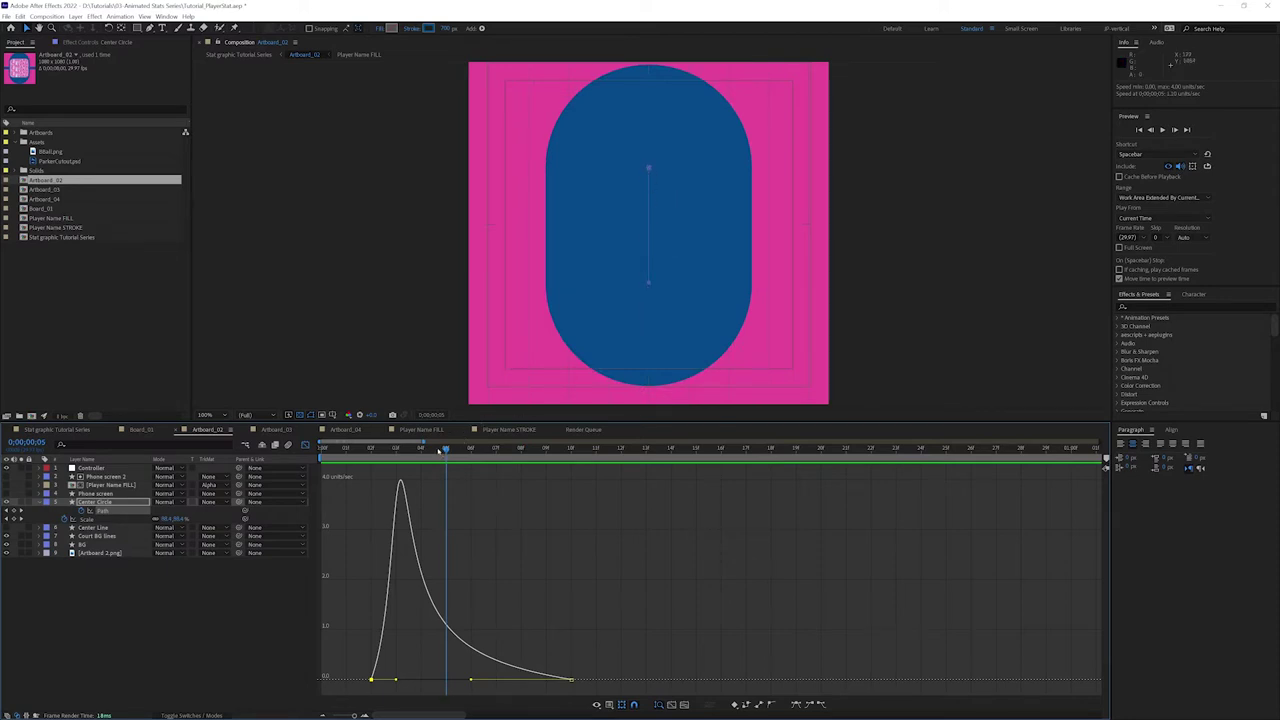
drag(438, 451, 383, 454)
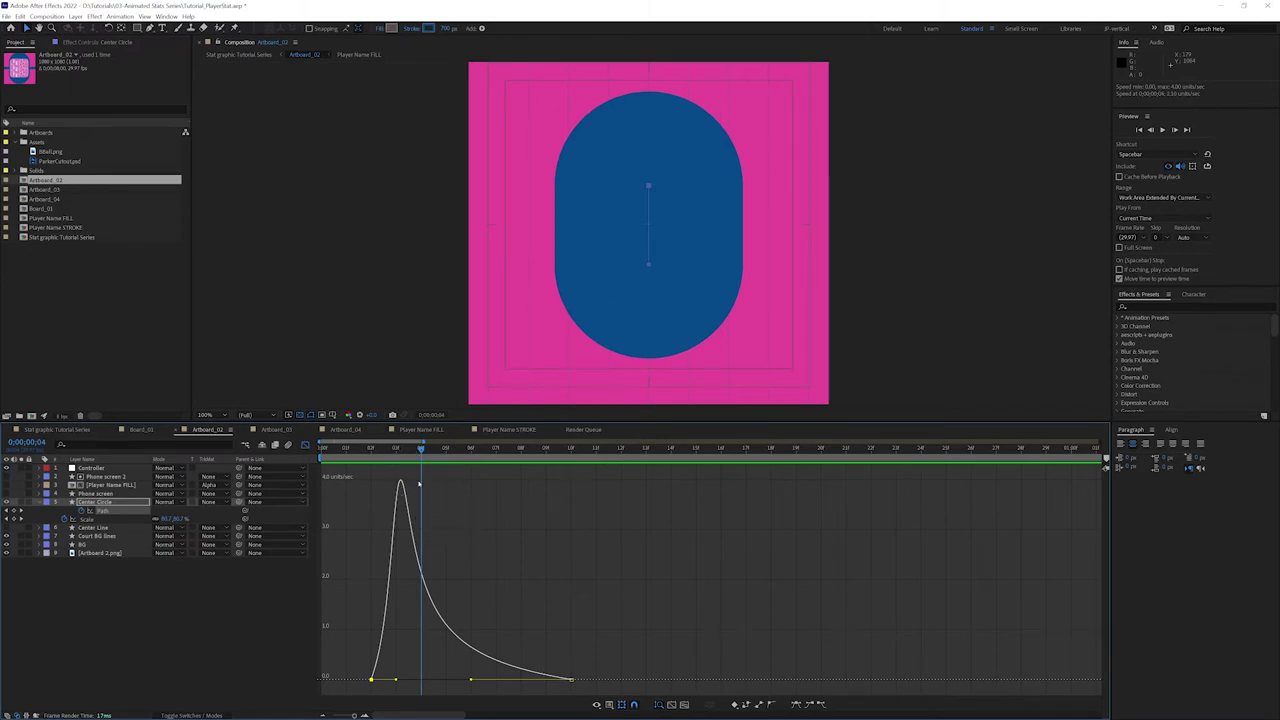
drag(421, 450, 521, 452)
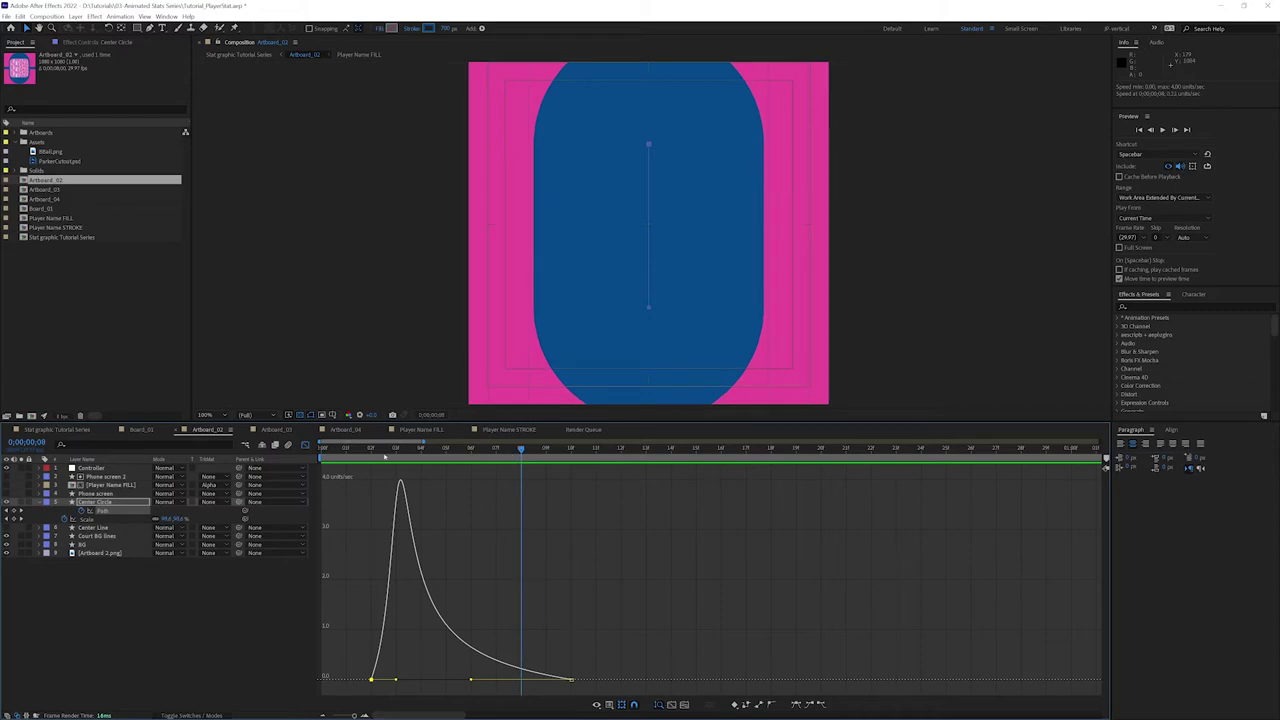
click(305, 445)
key(minus)
key(minus)
key(minus)
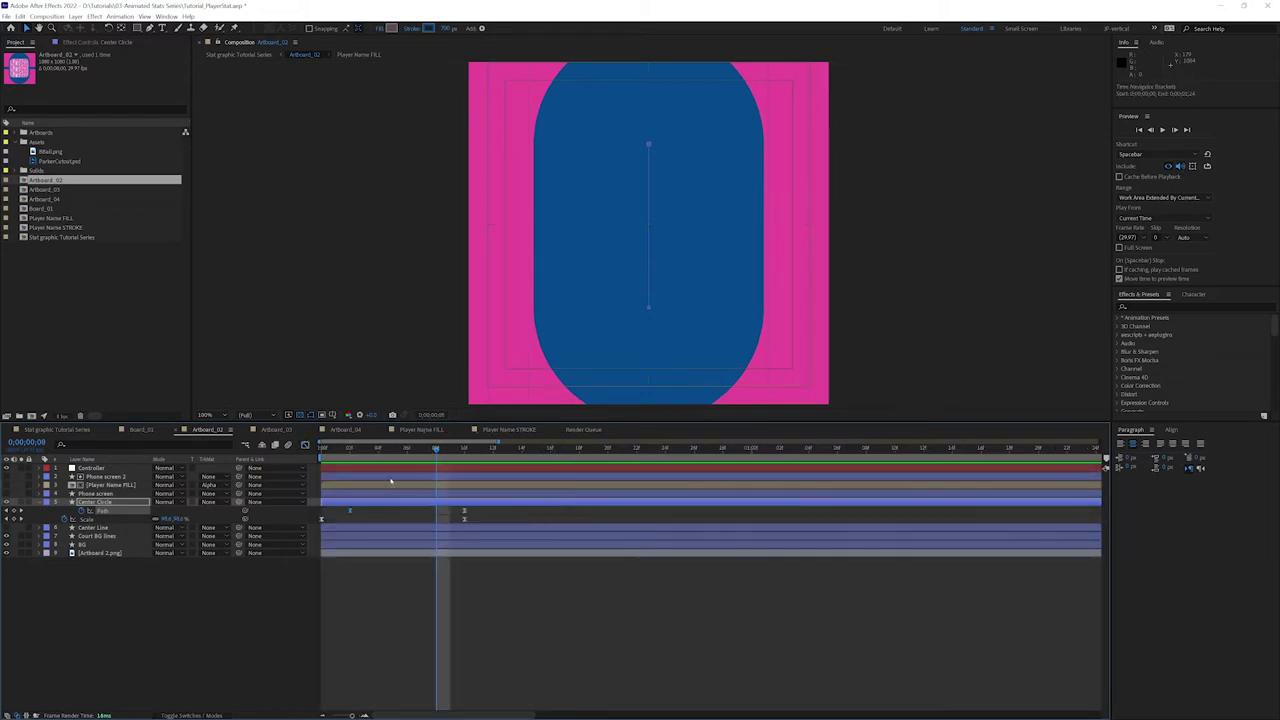
drag(354, 451, 277, 454)
key(space)
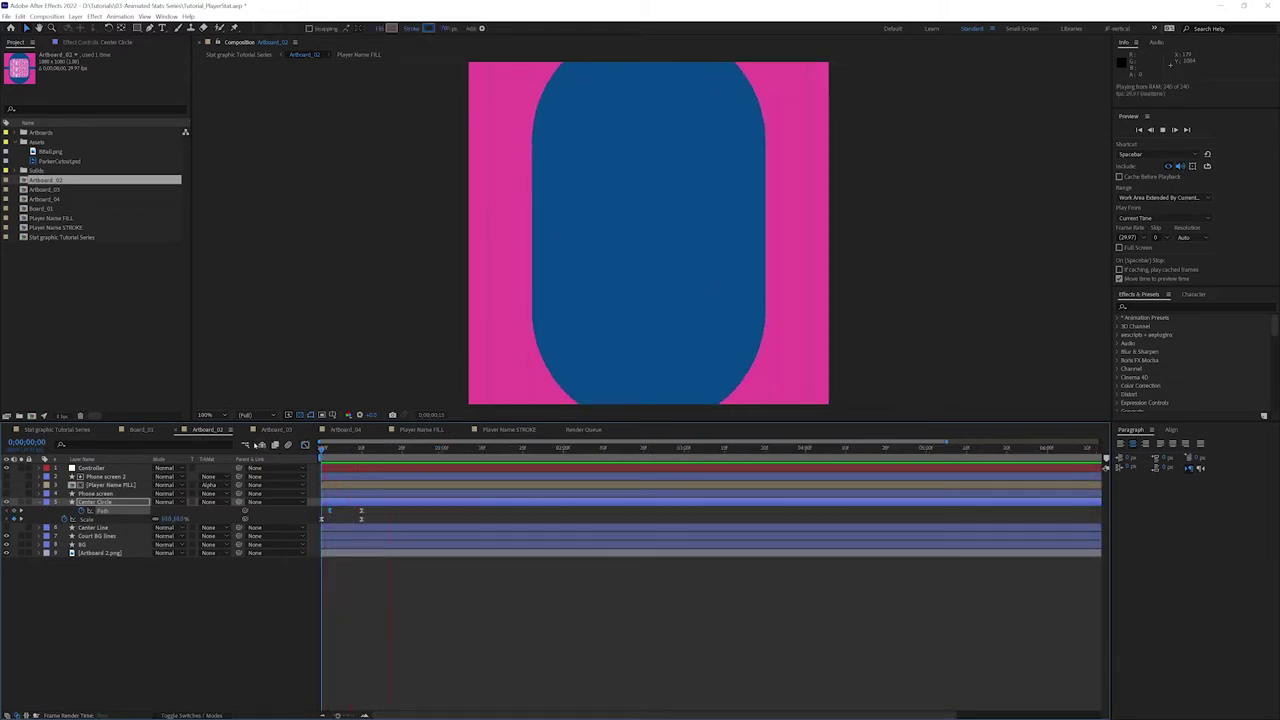
key(space)
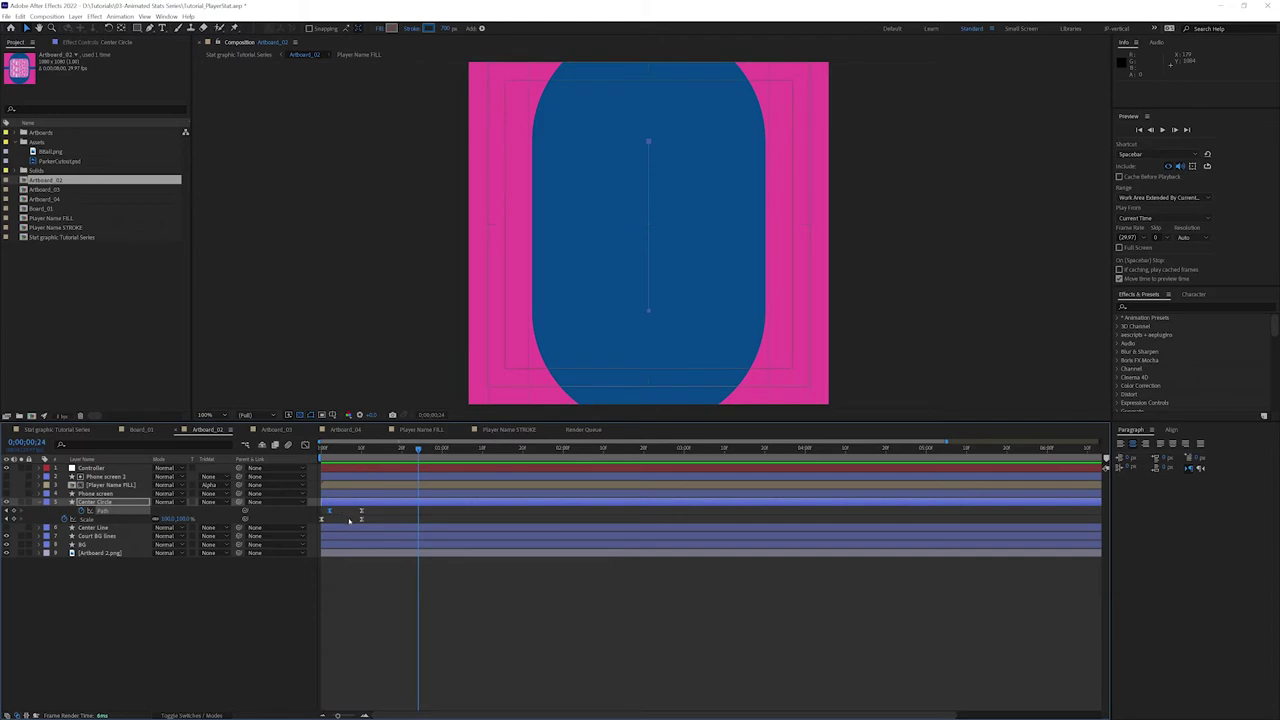
- Move the Center Circle's last Scale keyframe two frames later and preview the motion from the start
drag(349, 520, 372, 523)
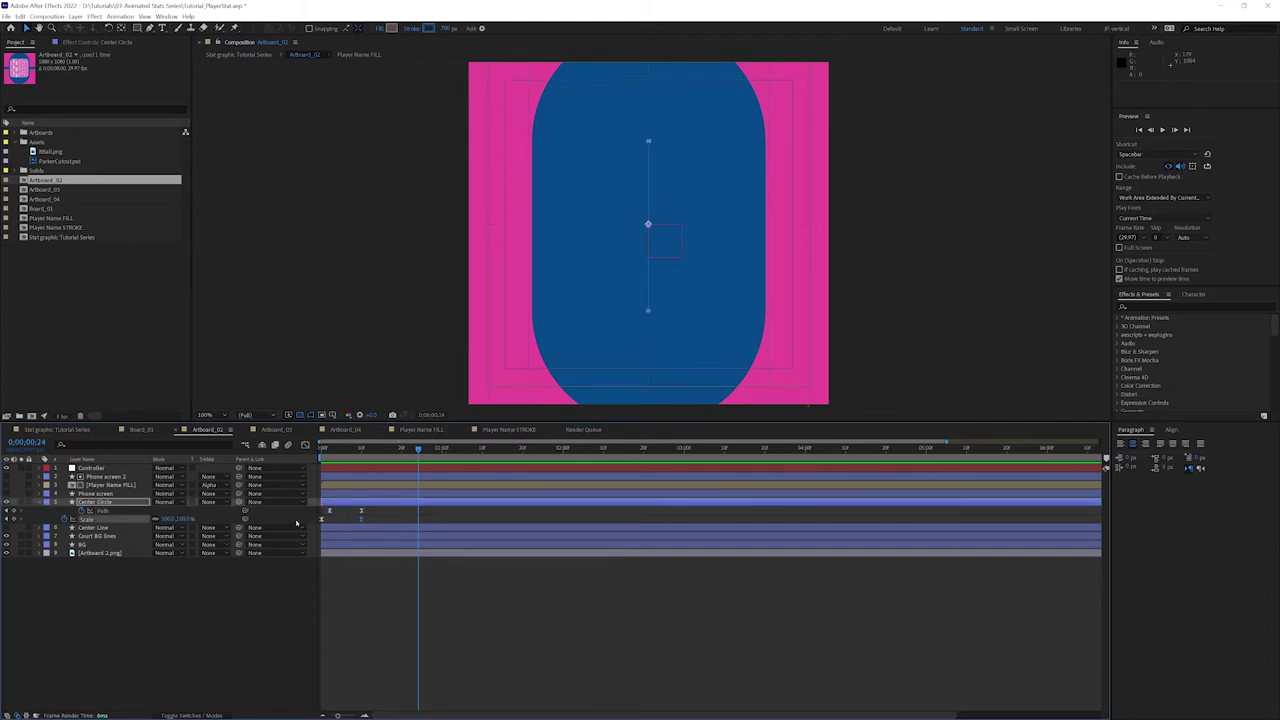
key(alt+Right)
key(alt+Right)
drag(329, 451, 309, 451)
key(space)
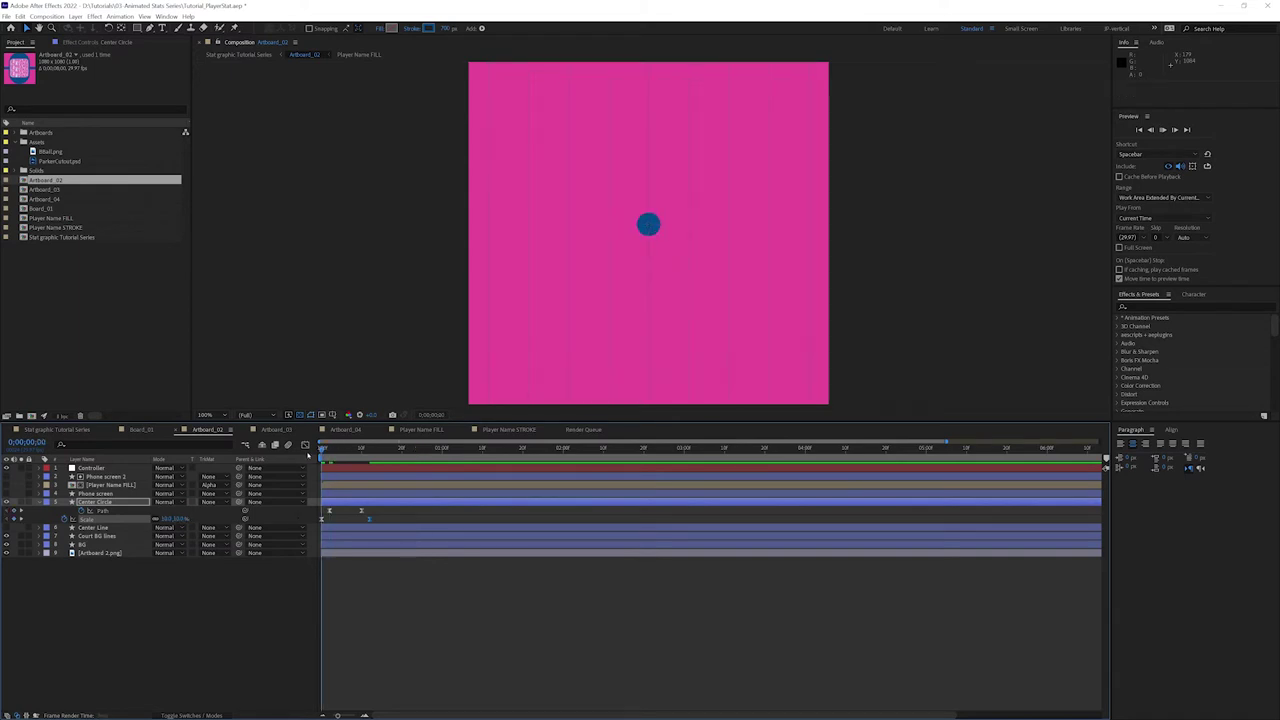
key(space)
- Make the Center Line layer visible and keyframe its rectangle's Size, shifting that keyframe 10 frames later
key(u)
drag(334, 450, 317, 448)
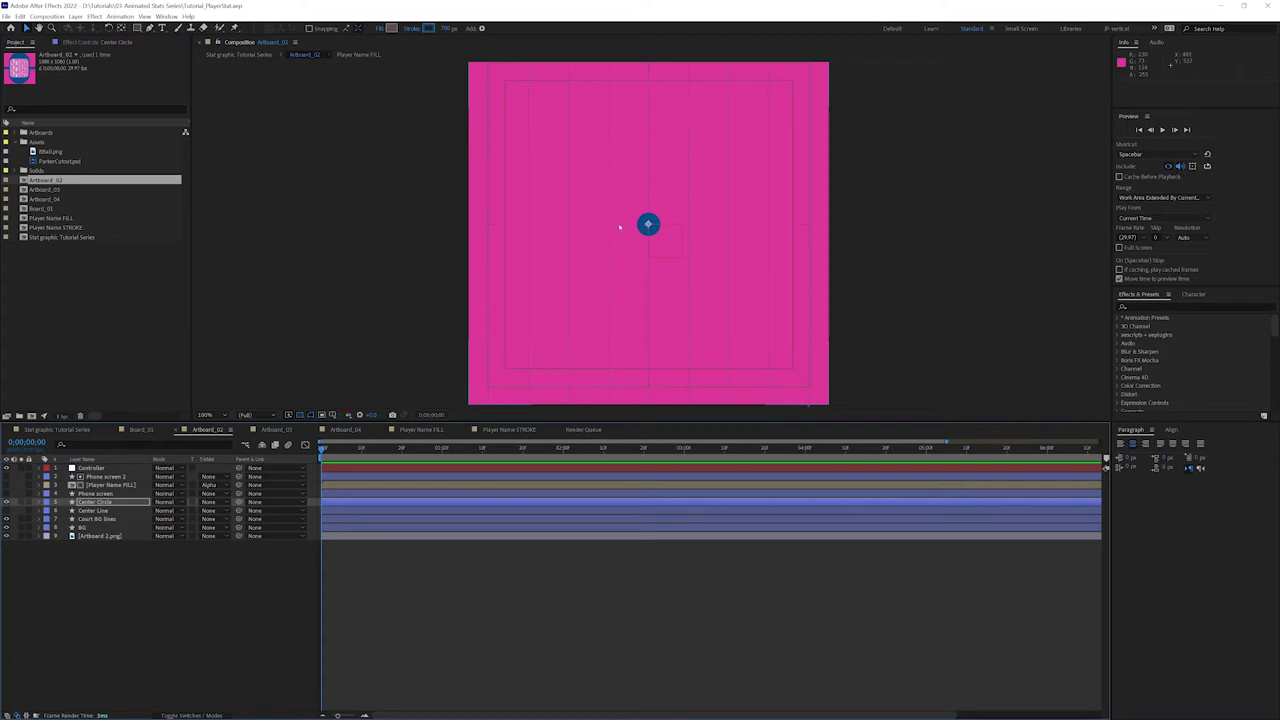
key(ctrl+z)
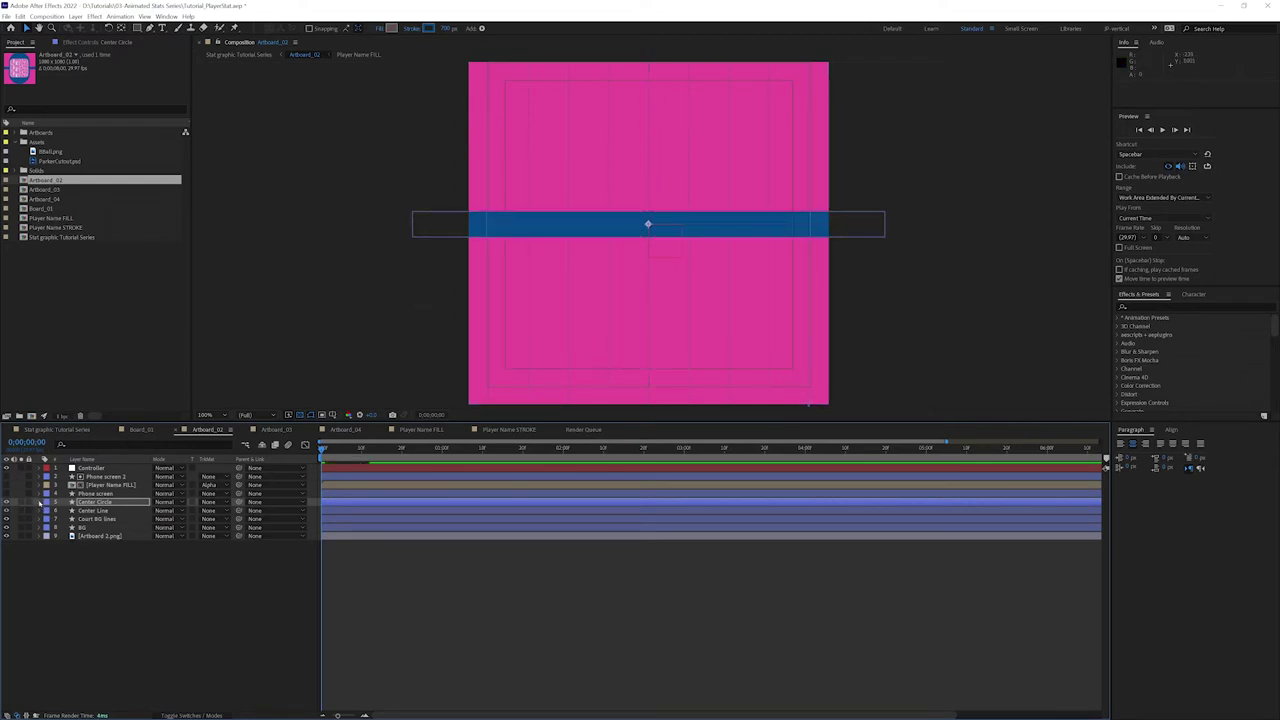
click(40, 503)
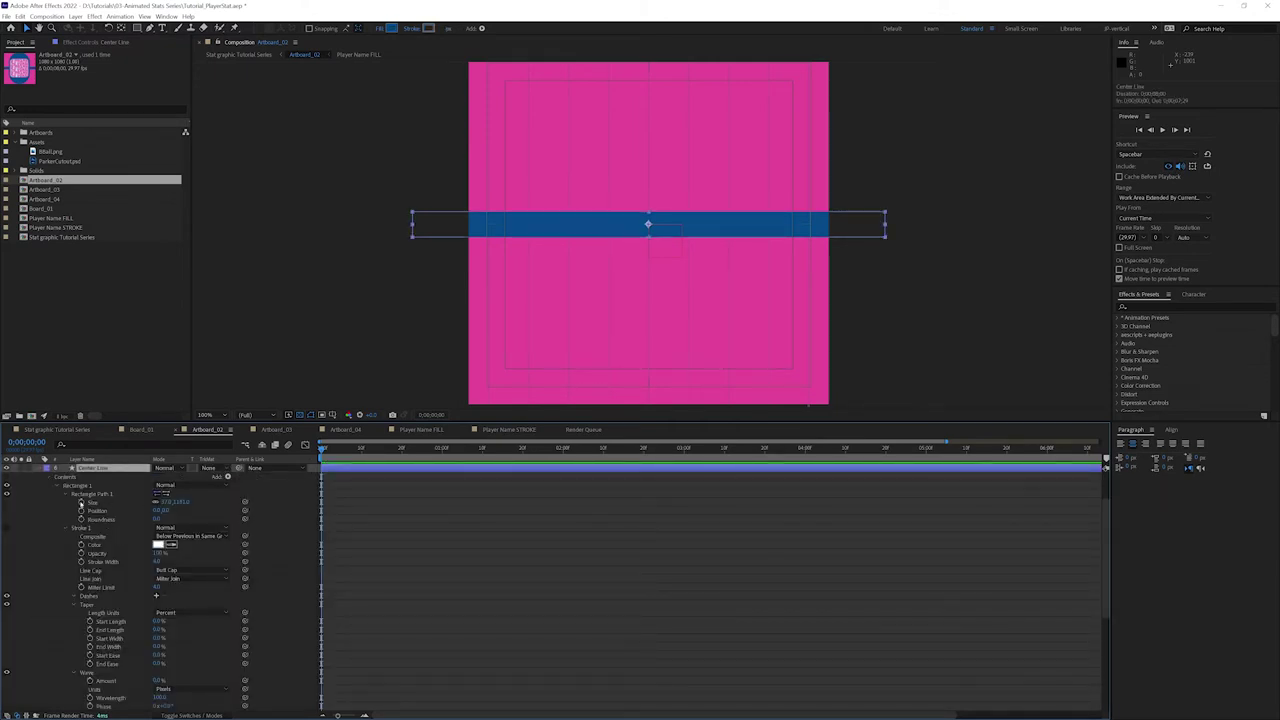
click(81, 503)
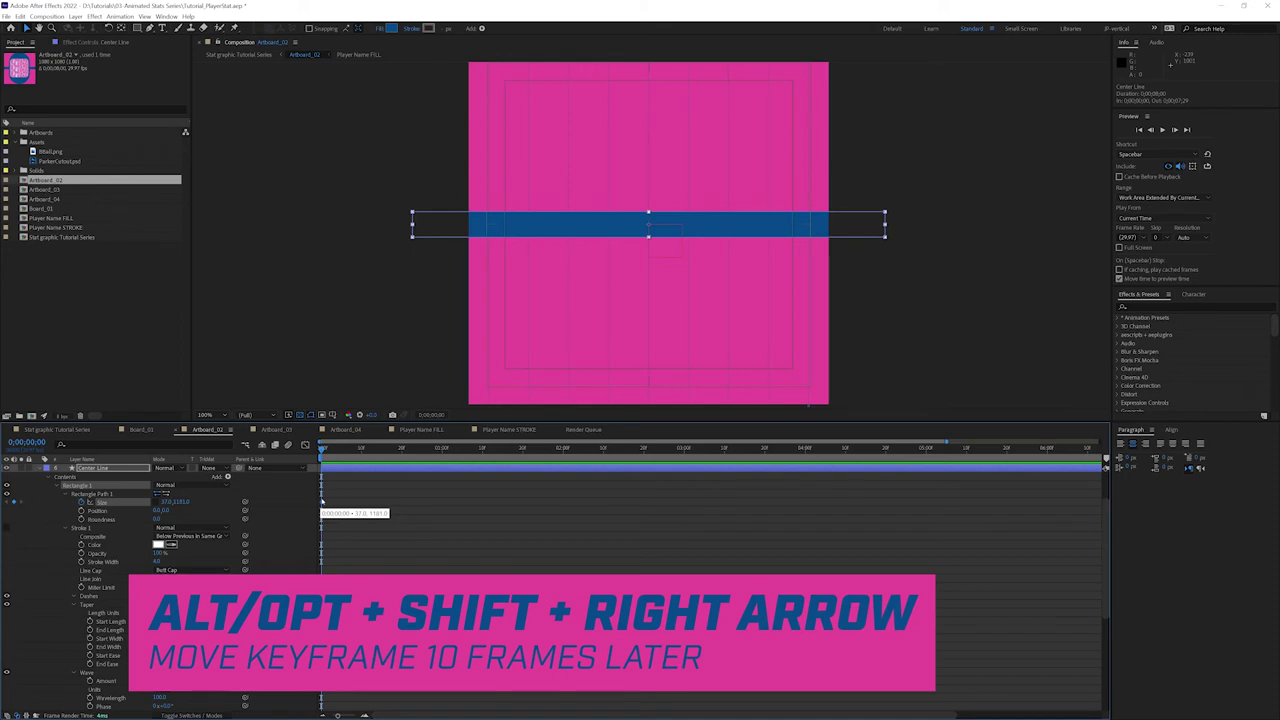
key(alt+shift+Right)
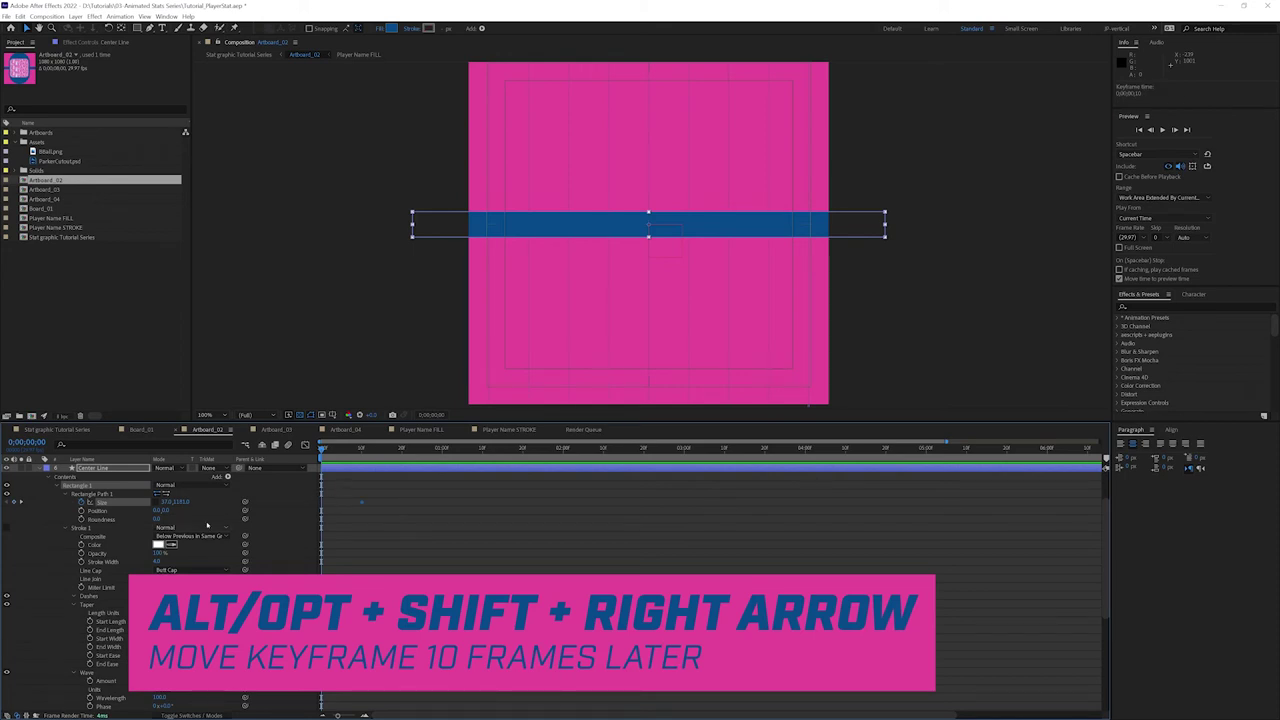
- At the first frame, set the Center Line rectangle's Size width to 5, keeping the length at 1181
drag(166, 502, 155, 501)
click(166, 502)
key(Return)
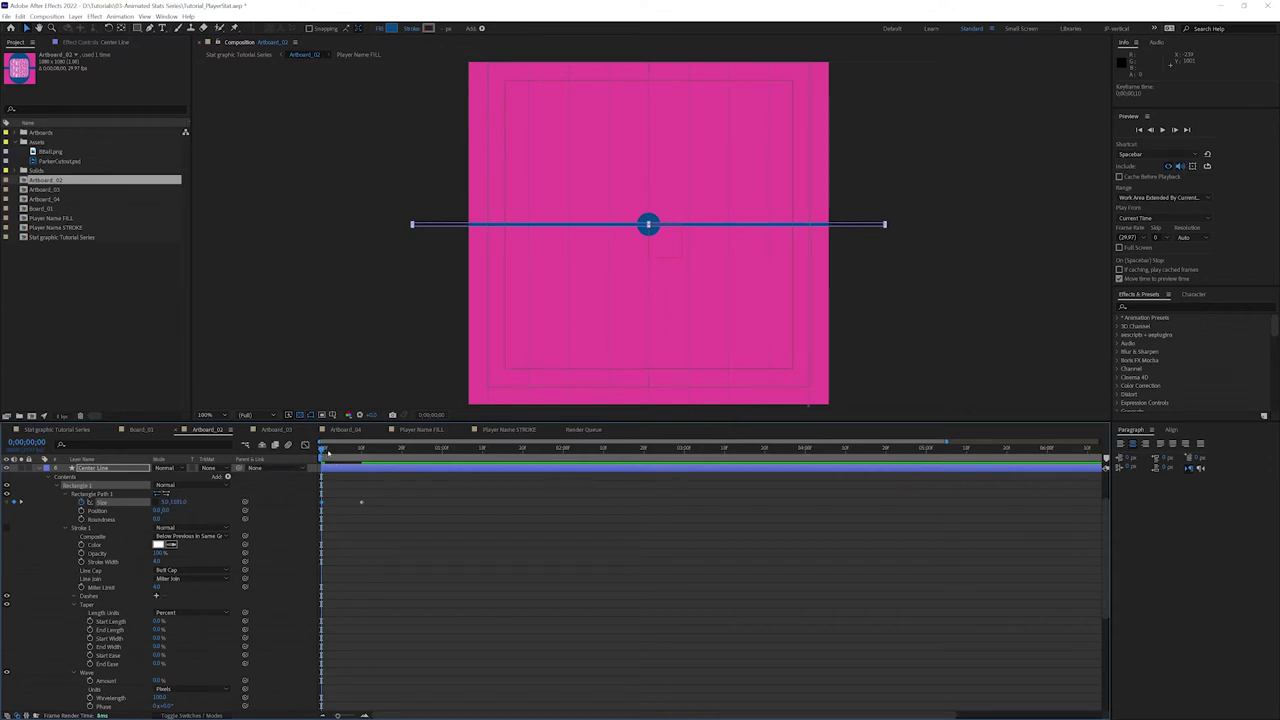
mouse_move(322, 449)
mouse_down()
mouse_move(386, 451)
mouse_move(305, 458)
mouse_up()
- Apply Easy Ease to both Center Line Size keyframes and display their value graph fitted in the graph editor
drag(377, 495, 299, 512)
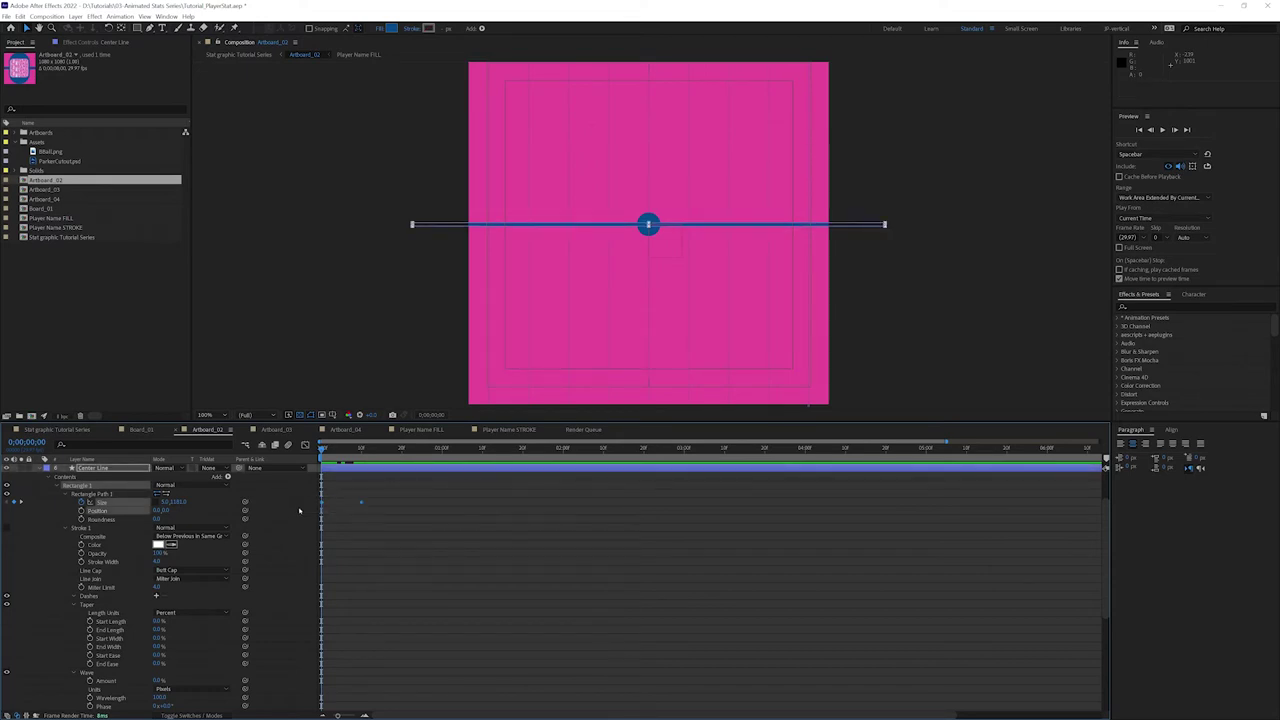
key(F9)
click(305, 446)
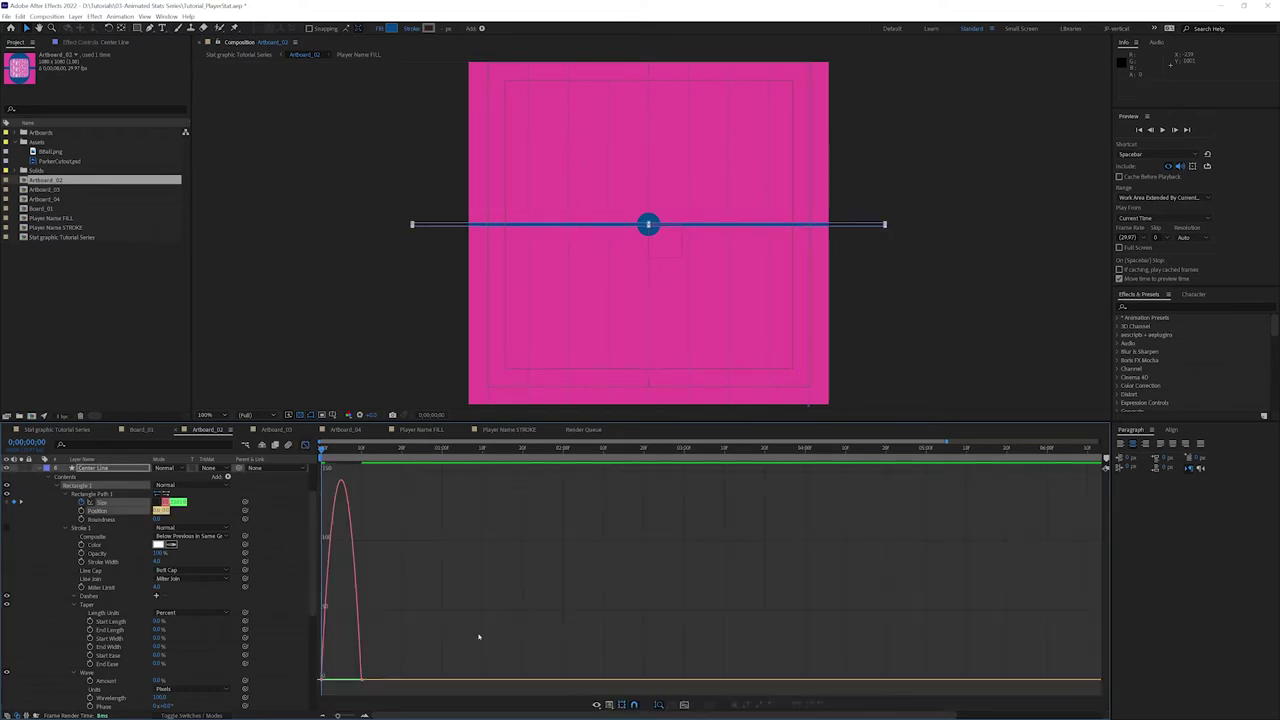
click(684, 704)
click(609, 704)
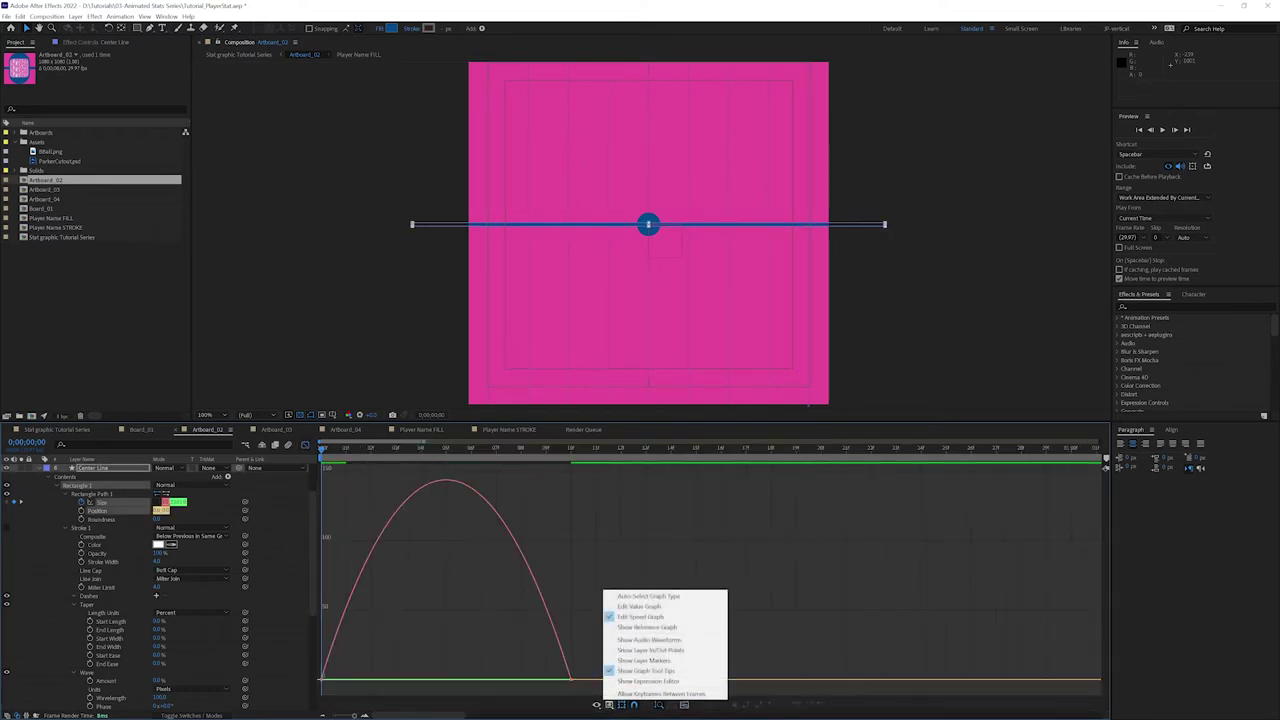
click(640, 606)
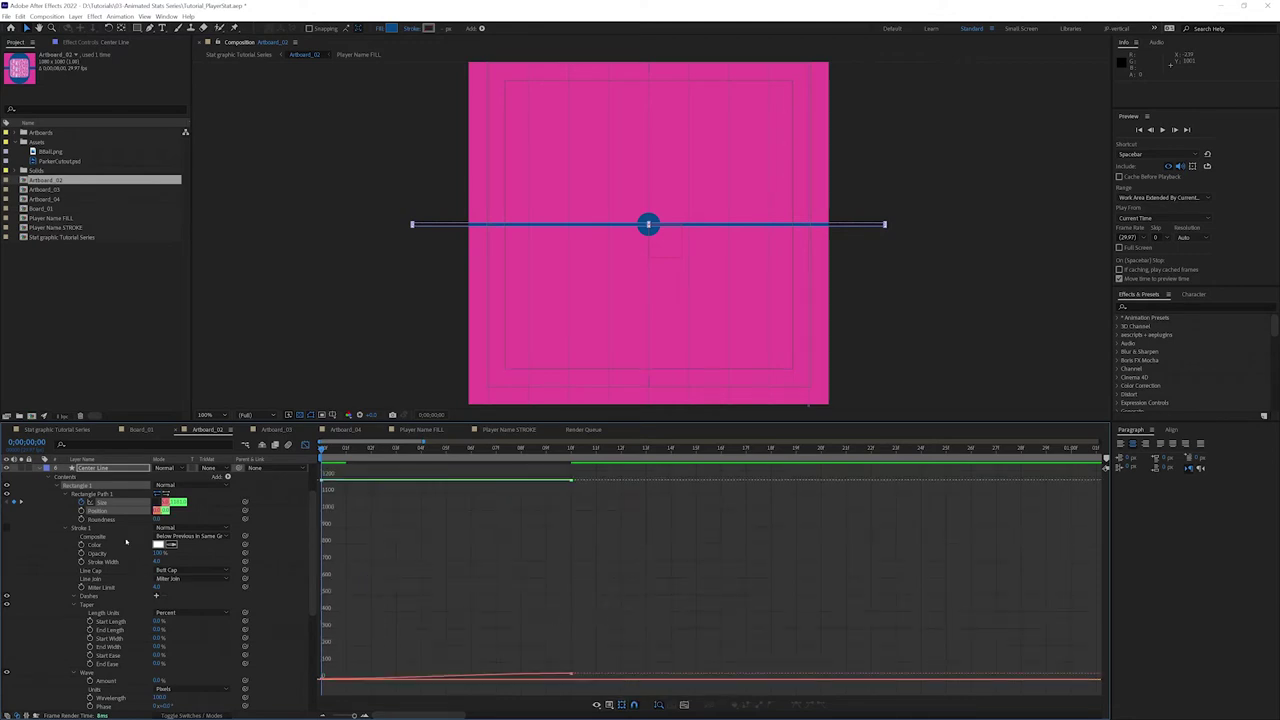
- In the Size value graph, slightly shorten the first keyframe's ease handle and extend the last keyframe's handle back to the first frame
click(58, 511)
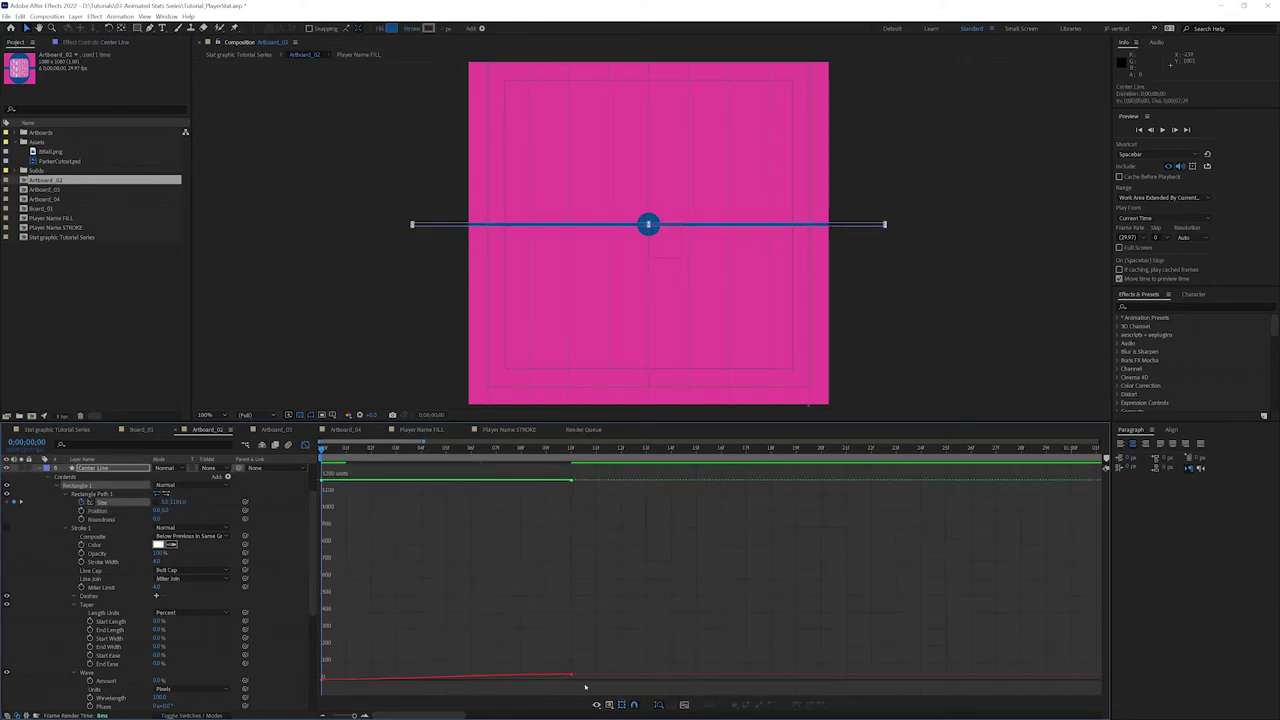
drag(349, 661, 416, 685)
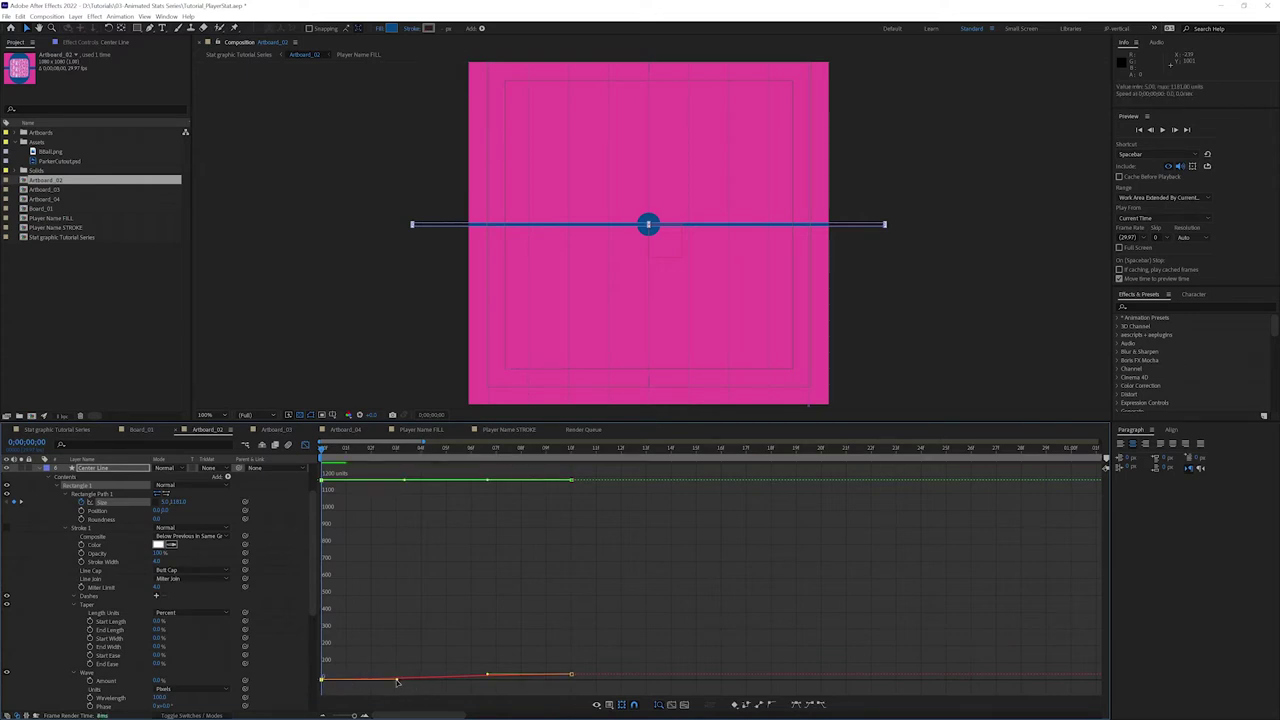
drag(488, 677, 318, 679)
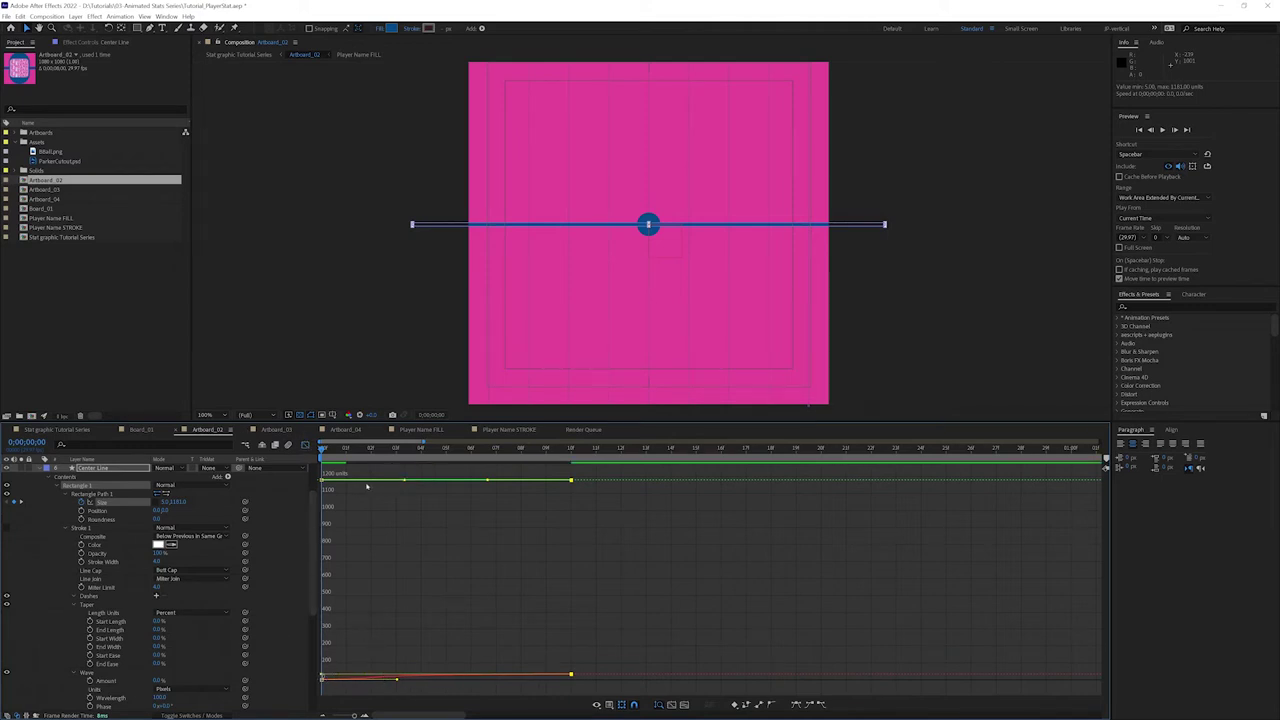
click(306, 445)
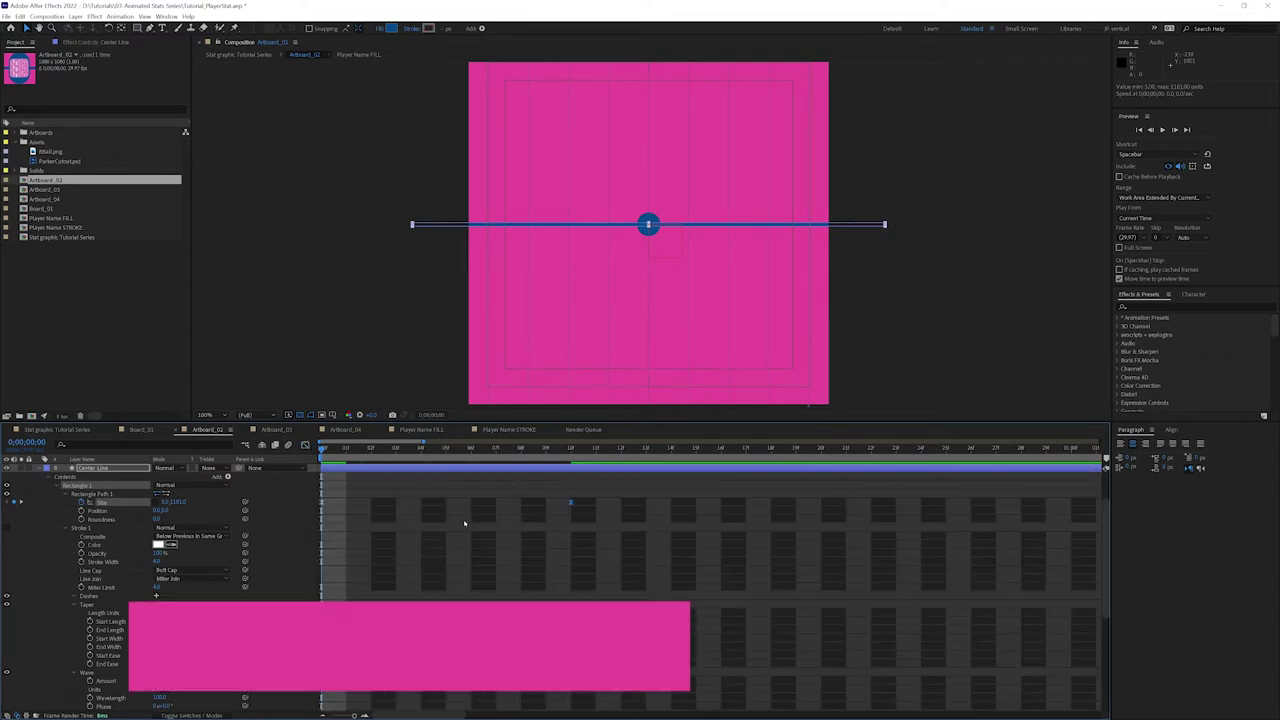
- Preview the Center Line and Center Circle animation from the first frame and save the project
key(minus)
key(minus)
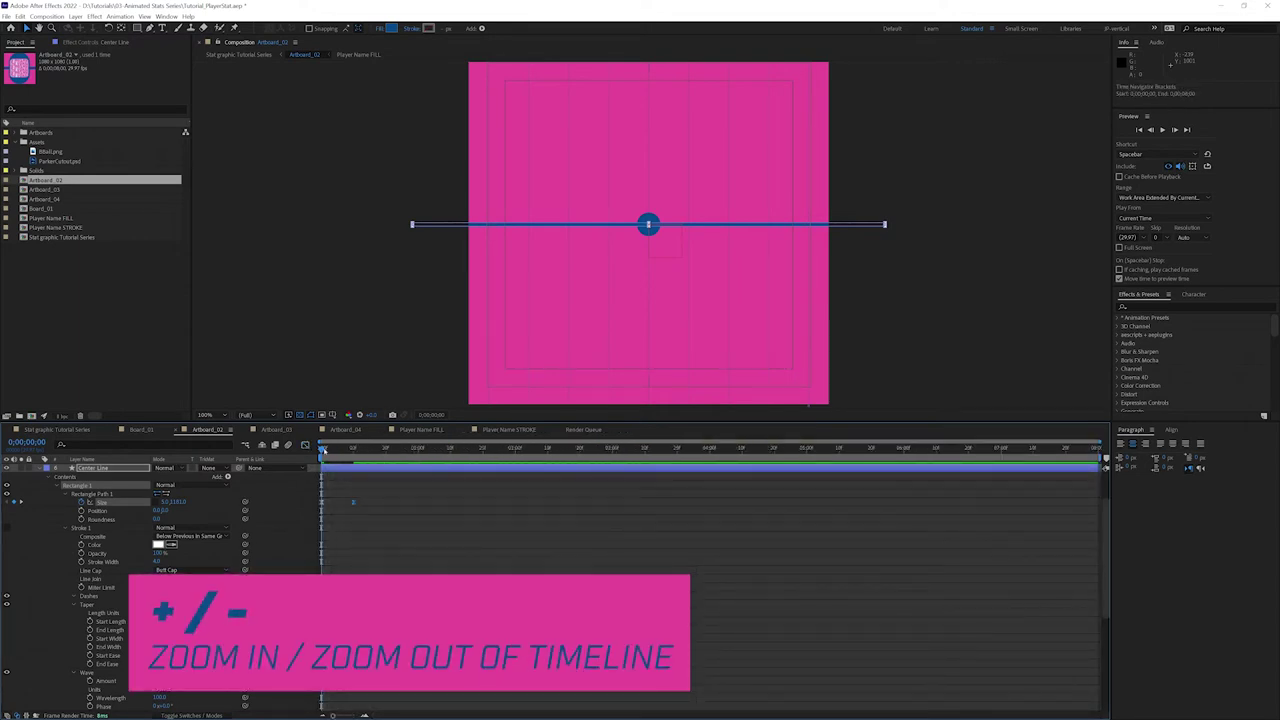
mouse_move(325, 450)
mouse_down()
mouse_move(380, 449)
mouse_move(317, 449)
mouse_up()
key(space)
key(space)
key(space)
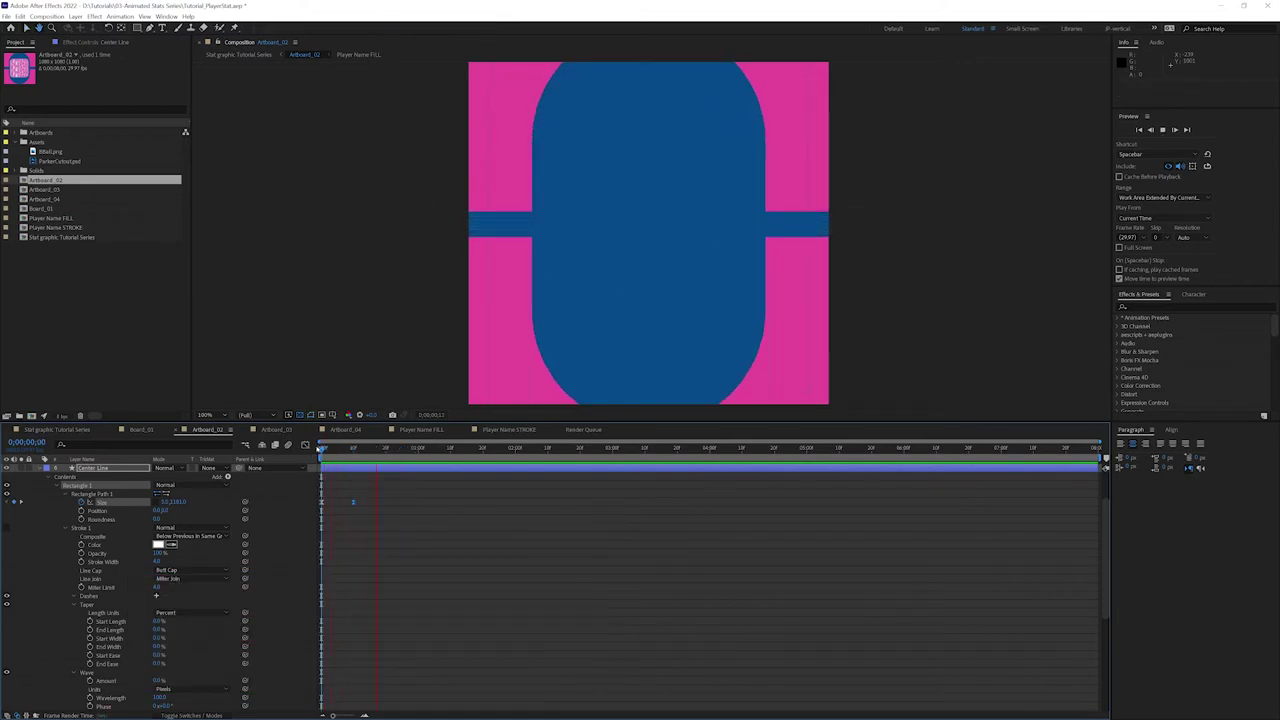
key(space)
key(ctrl+s)
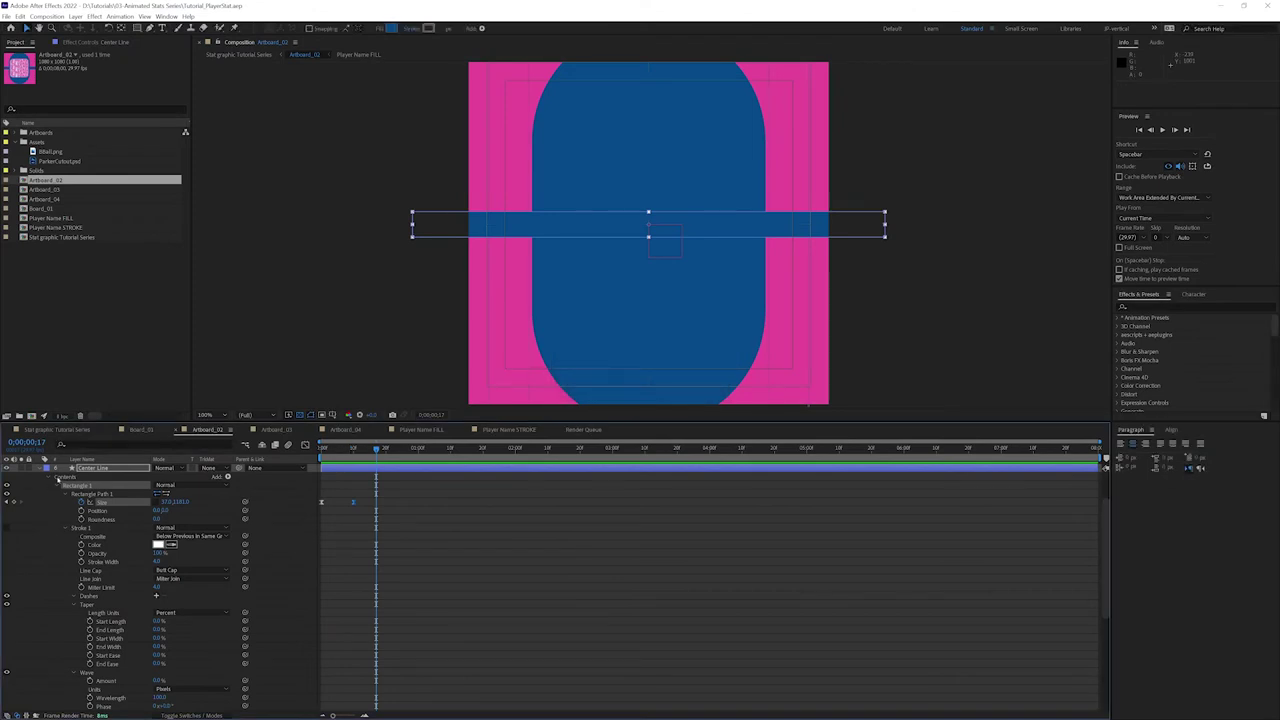
- Collapse the Center Circle and Center Line layers and make the Phone screen layer visible
click(57, 487)
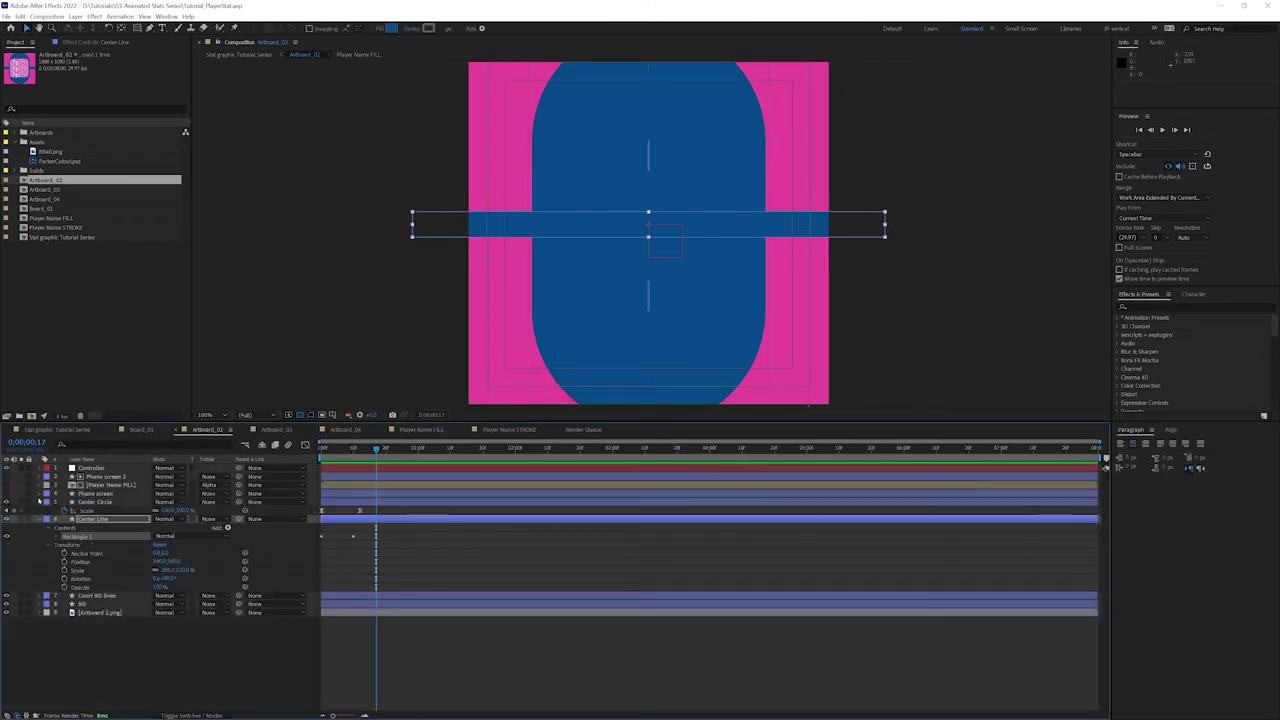
click(39, 502)
click(39, 510)
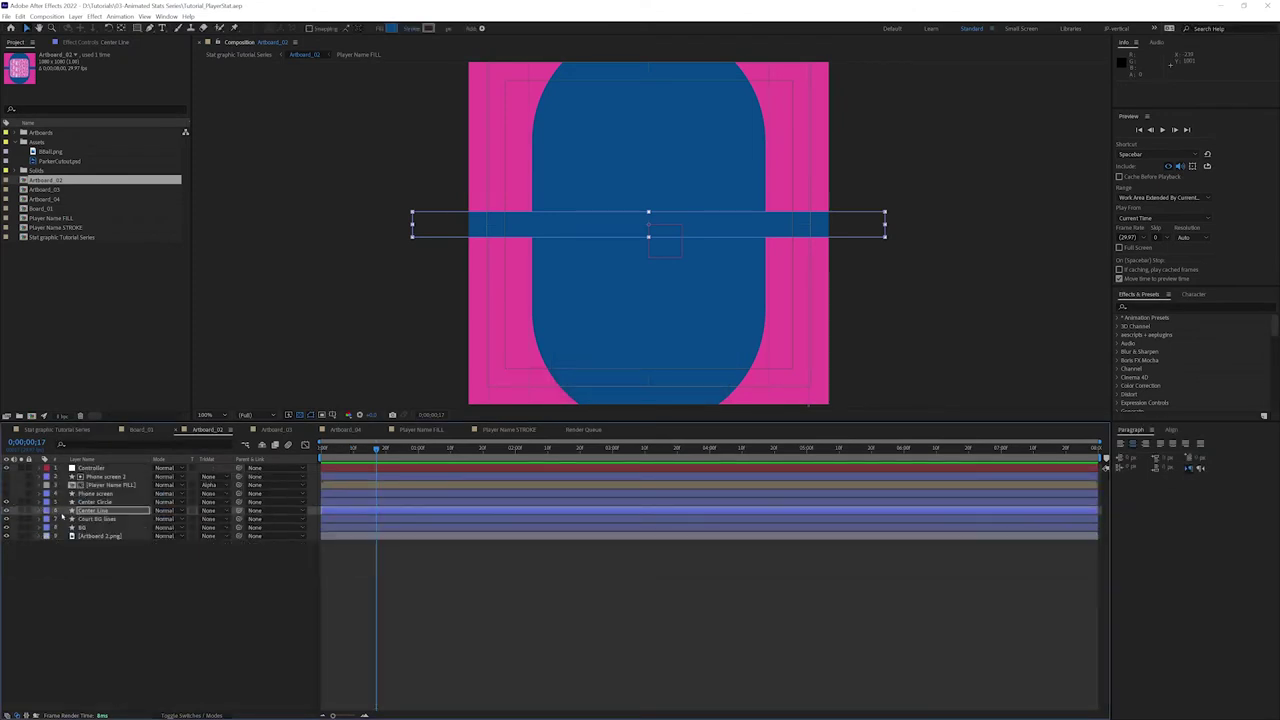
click(93, 494)
click(6, 494)
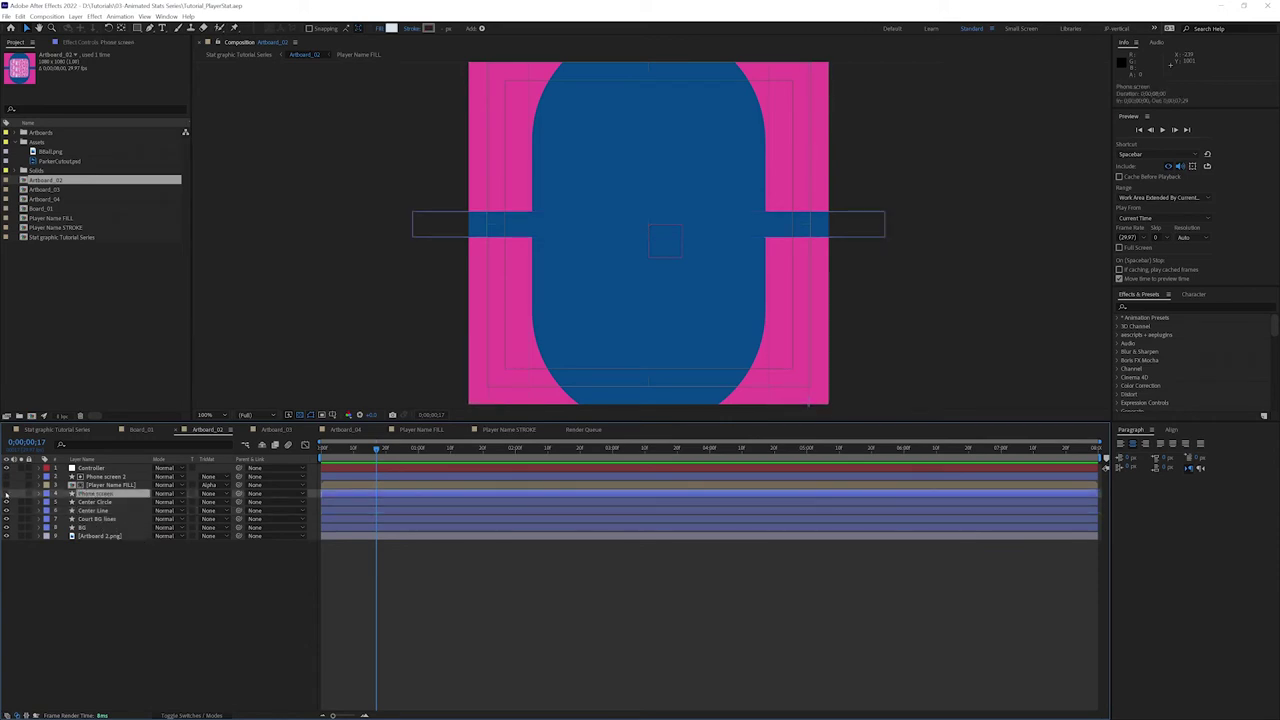
- Expand the Phone screen layer and add a keyframe to its rectangle Size around frame 10
drag(350, 450, 379, 452)
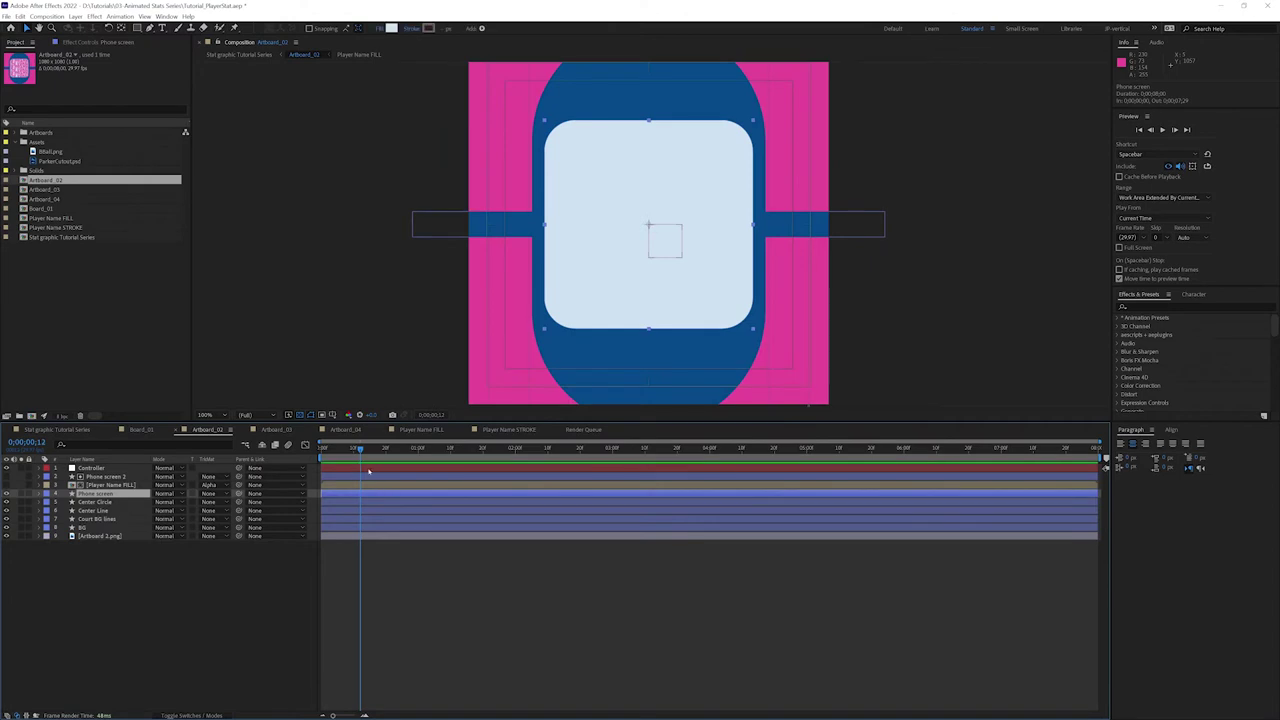
mouse_move(337, 453)
mouse_down()
mouse_move(323, 452)
mouse_move(369, 452)
mouse_move(323, 452)
mouse_move(356, 452)
mouse_up()
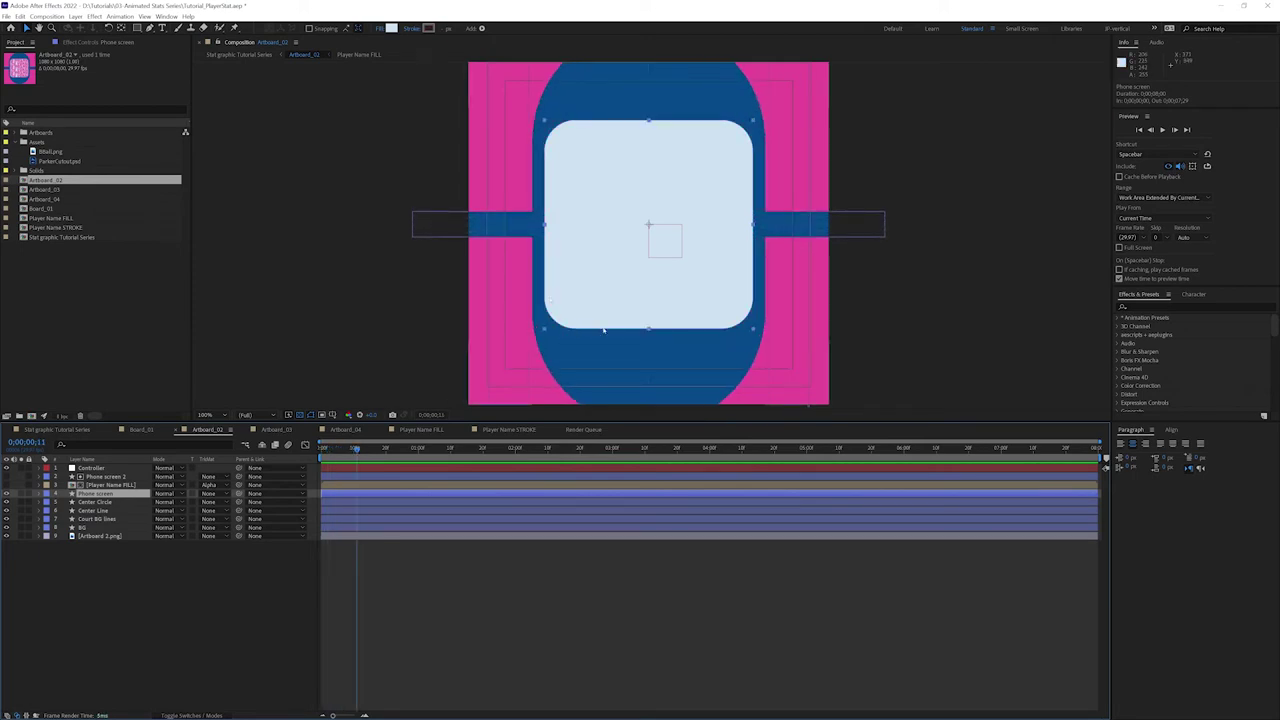
ctrl+click(39, 494)
scroll(42, 494, down, 1)
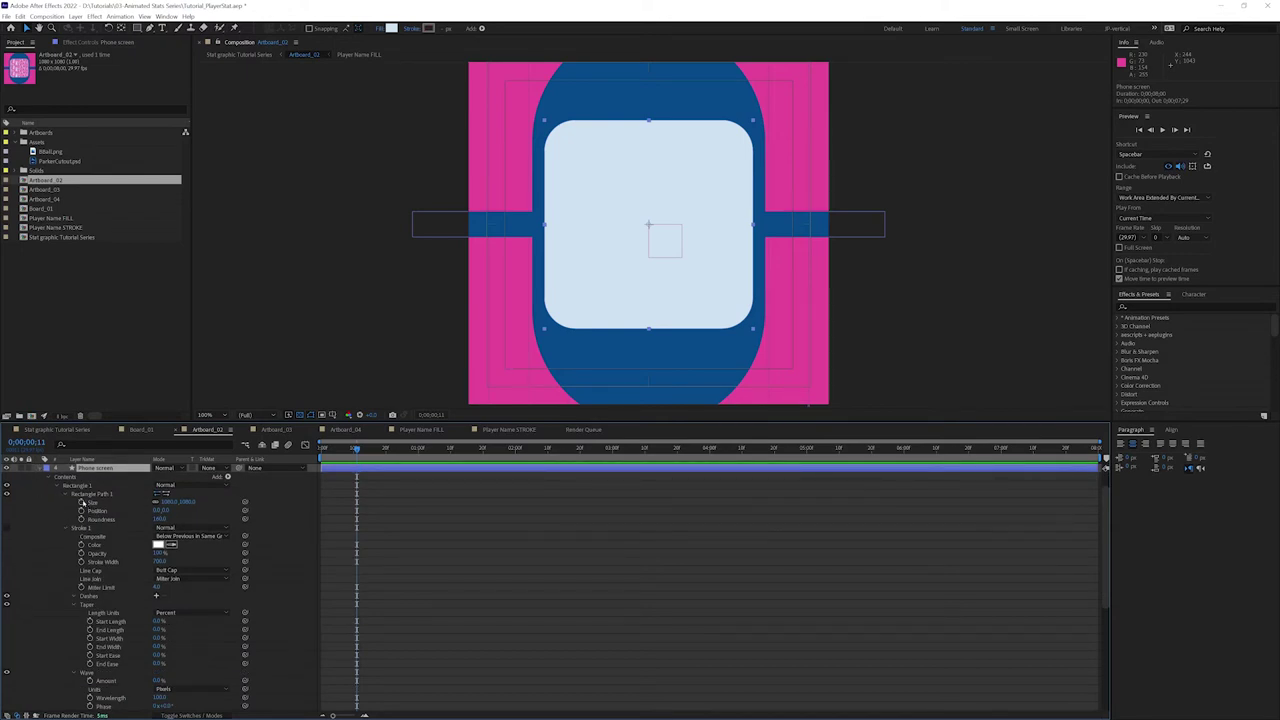
click(82, 502)
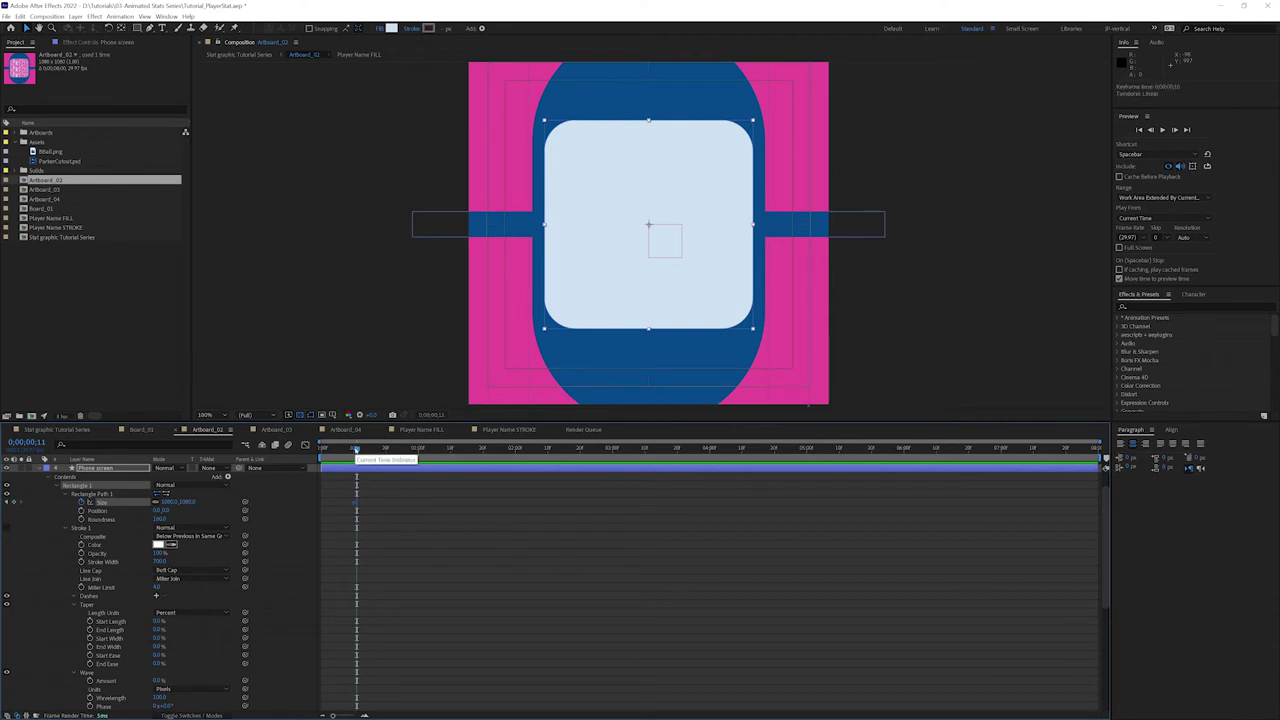
- Set the Phone screen rectangle's Size to 25 at the first frame
drag(356, 449, 321, 449)
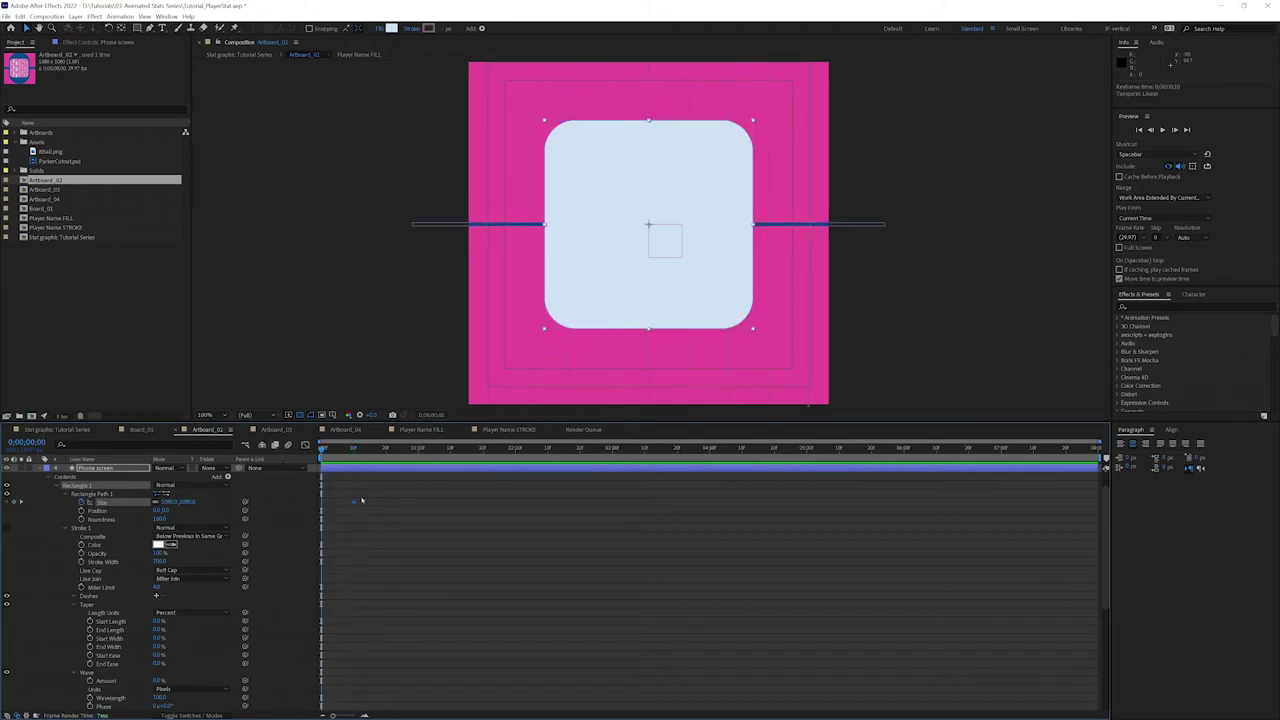
click(165, 501)
text(0)
key(Return)
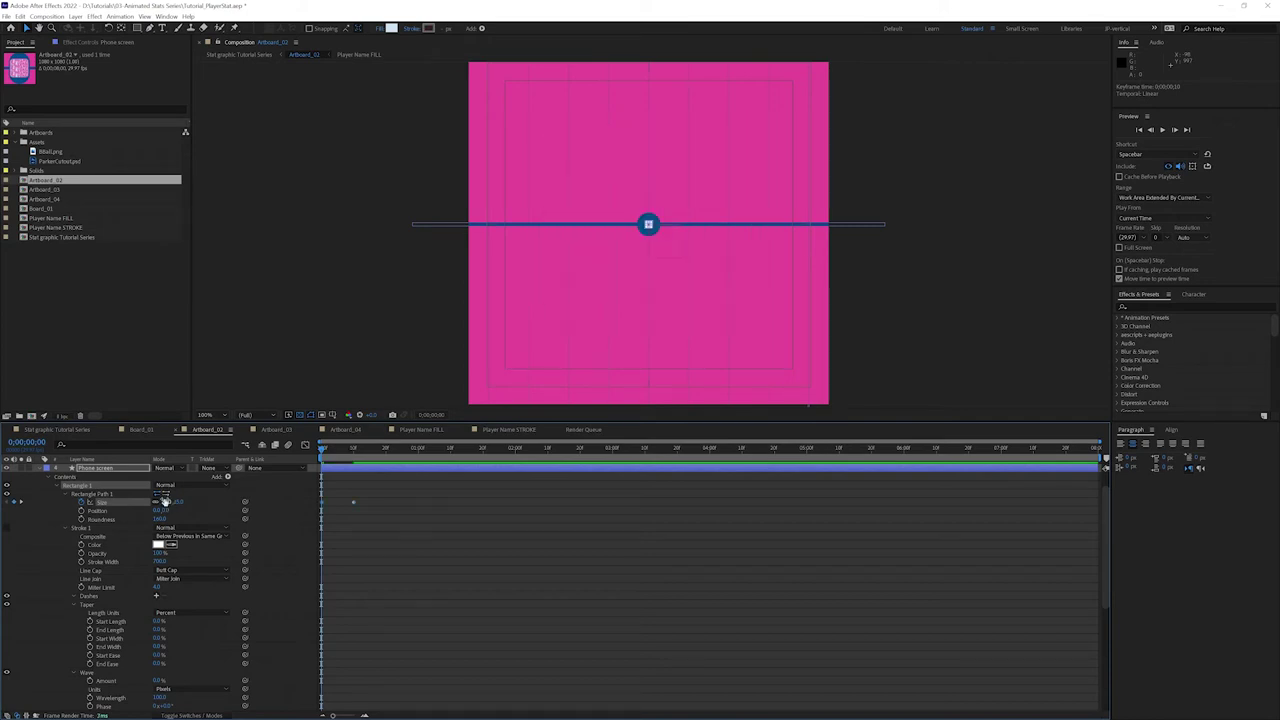
click(292, 510)
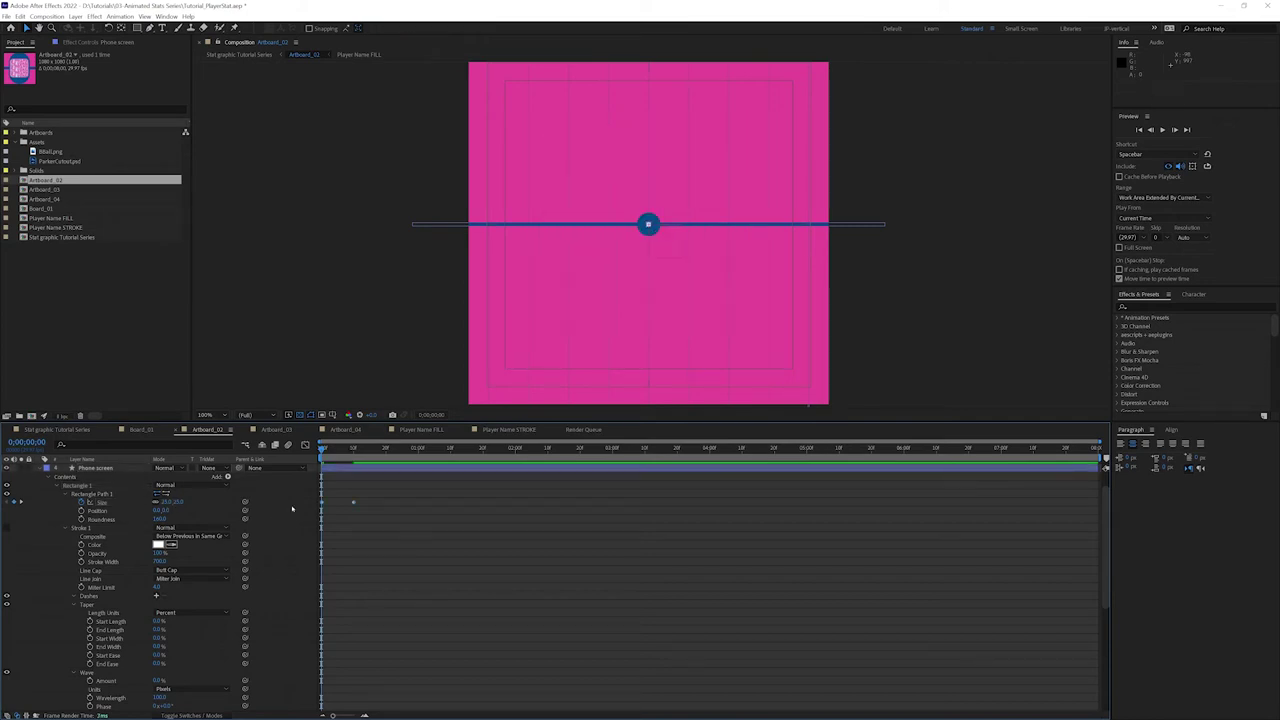
- Apply Easy Ease to both Phone screen Size keyframes and display their value graph fitted in the graph editor
drag(366, 488, 305, 518)
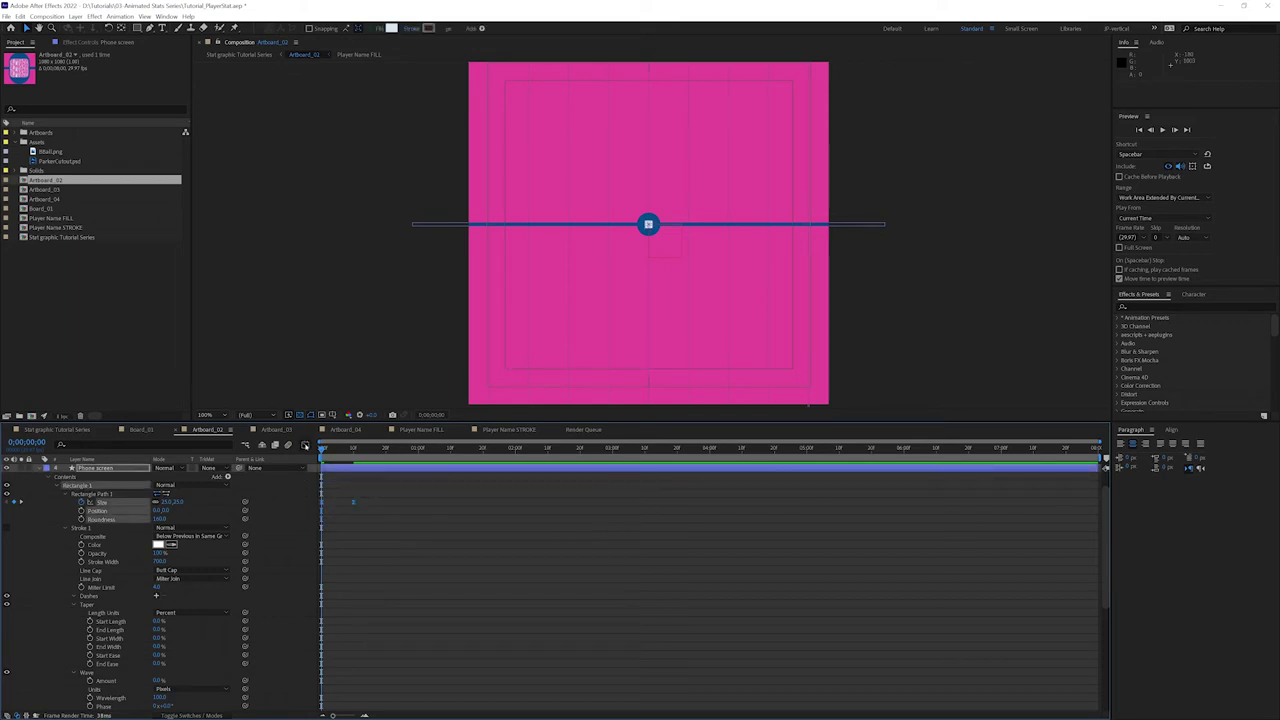
click(305, 444)
click(441, 553)
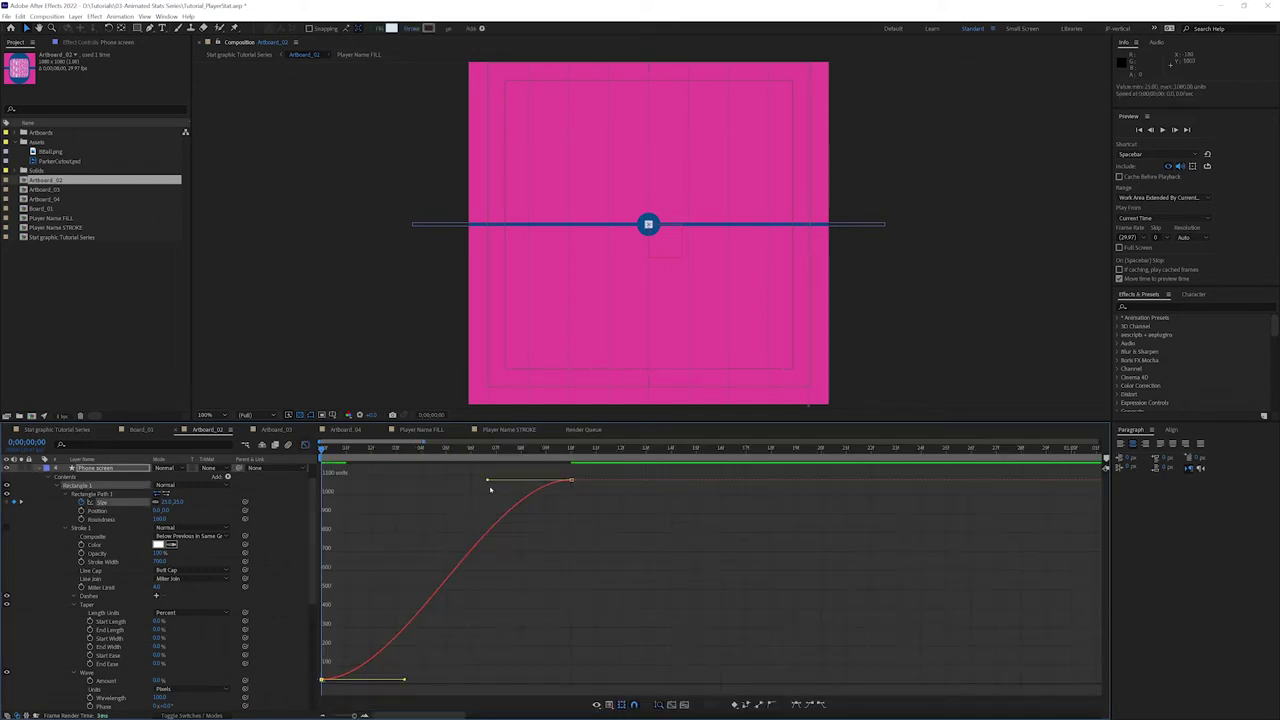
- Extend the last Size keyframe's ease handle to the first frame, slightly shorten the first keyframe's handle, and preview the layer timeline's animation
drag(488, 481, 424, 482)
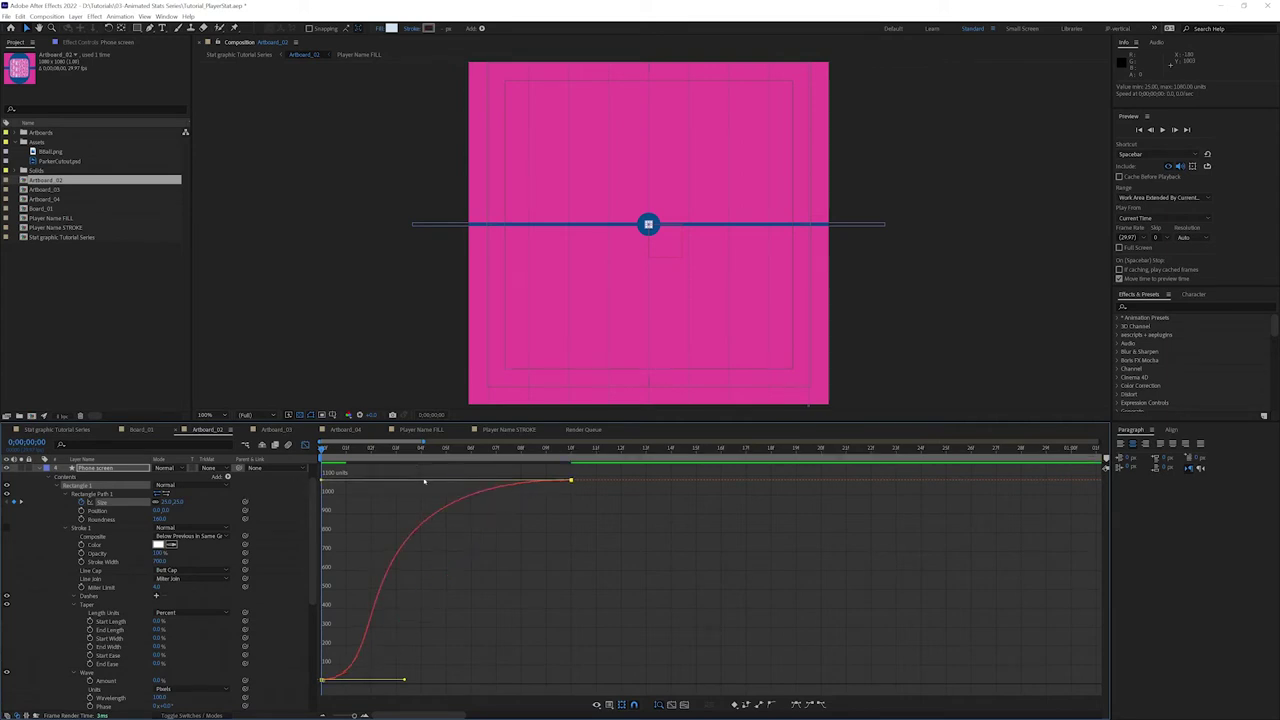
drag(404, 681, 396, 681)
click(305, 445)
key(minus)
key(minus)
key(minus)
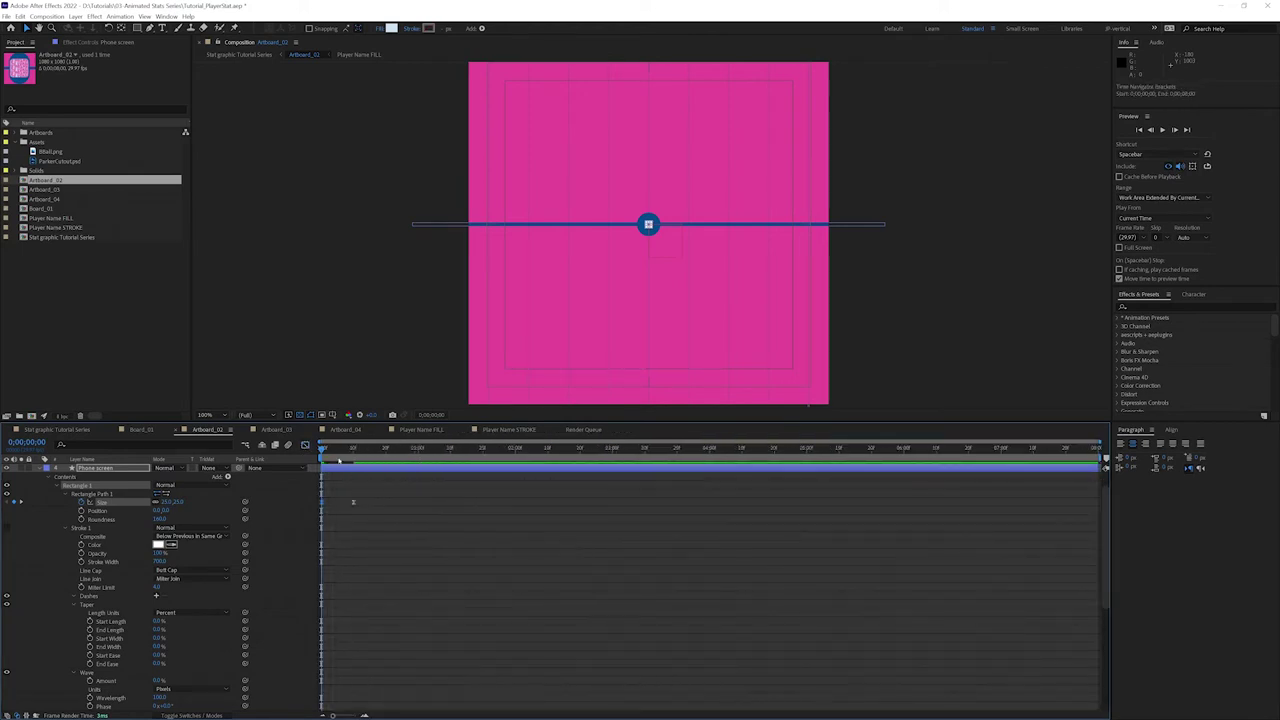
key(space)
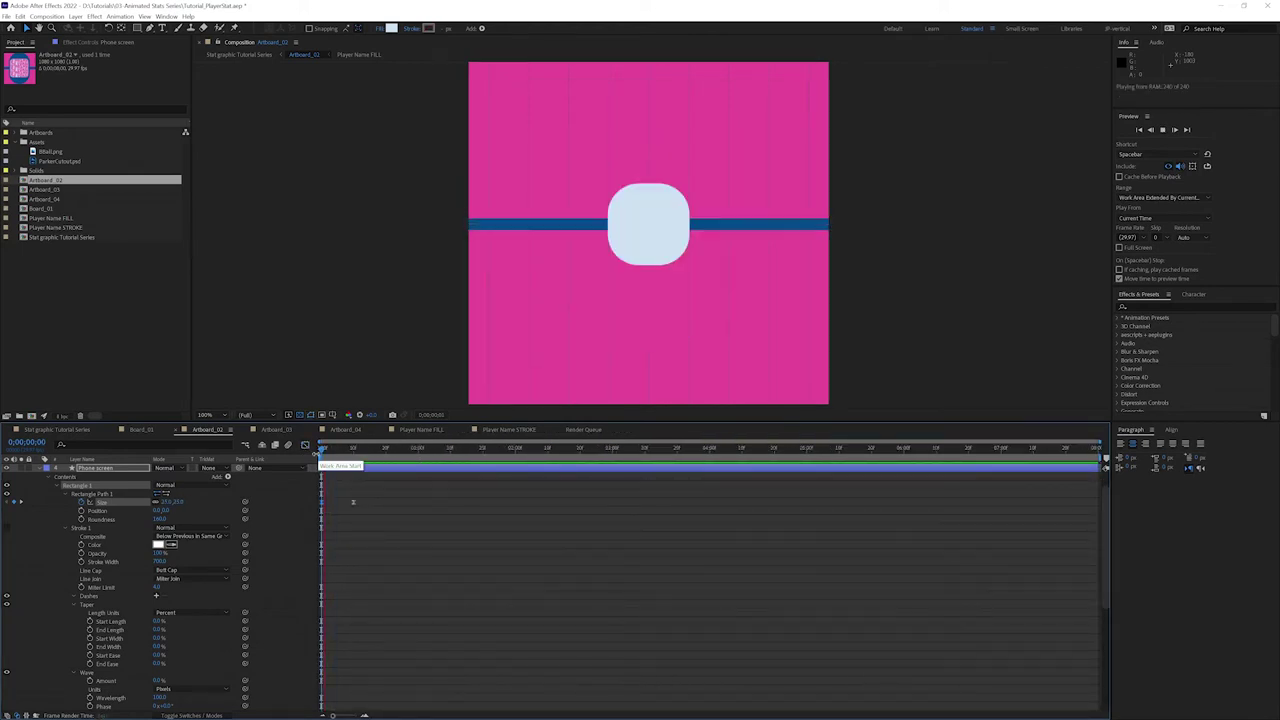
key(space)
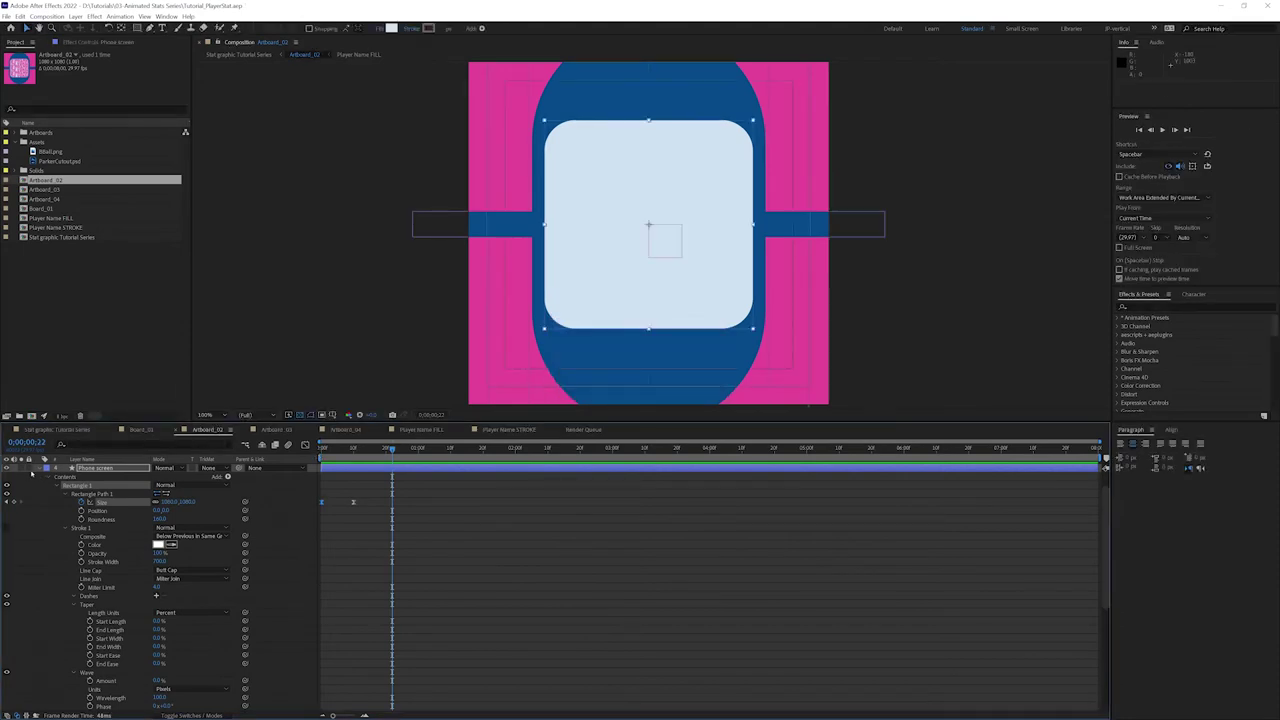
- Reduce the Phone screen layer to its keyframed Size property and shift the whole layer three frames later
click(40, 468)
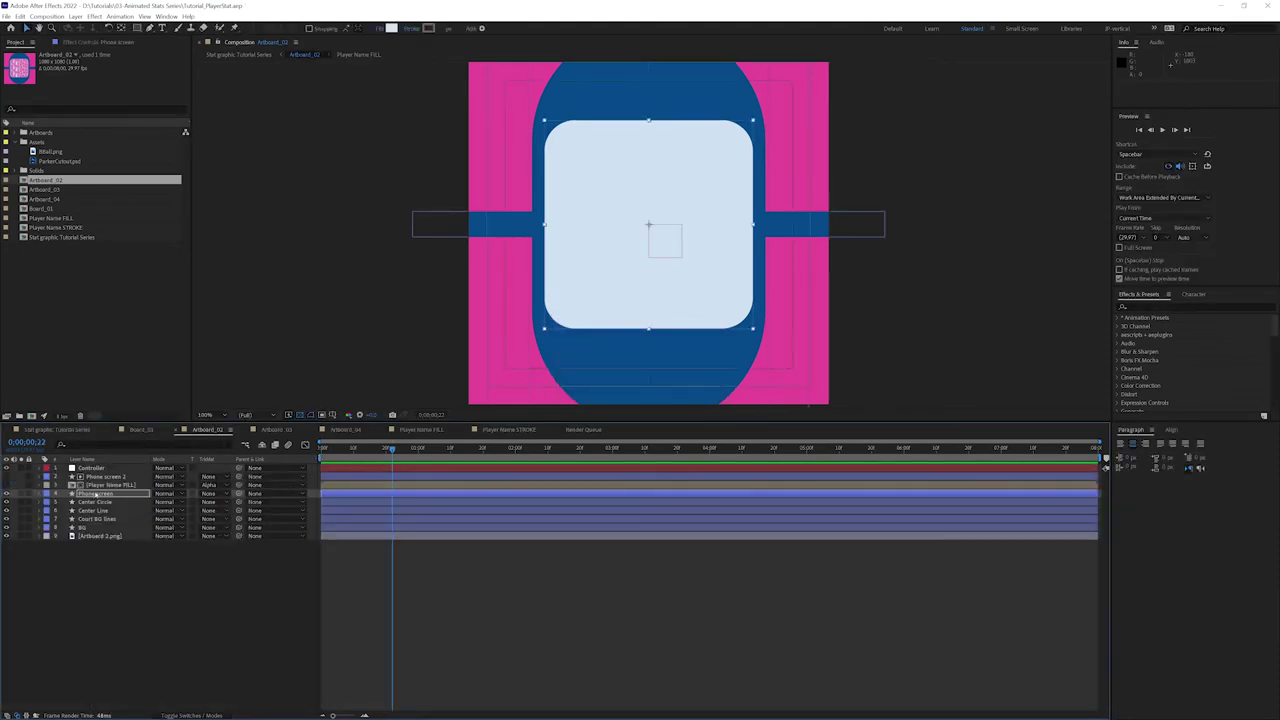
key(u)
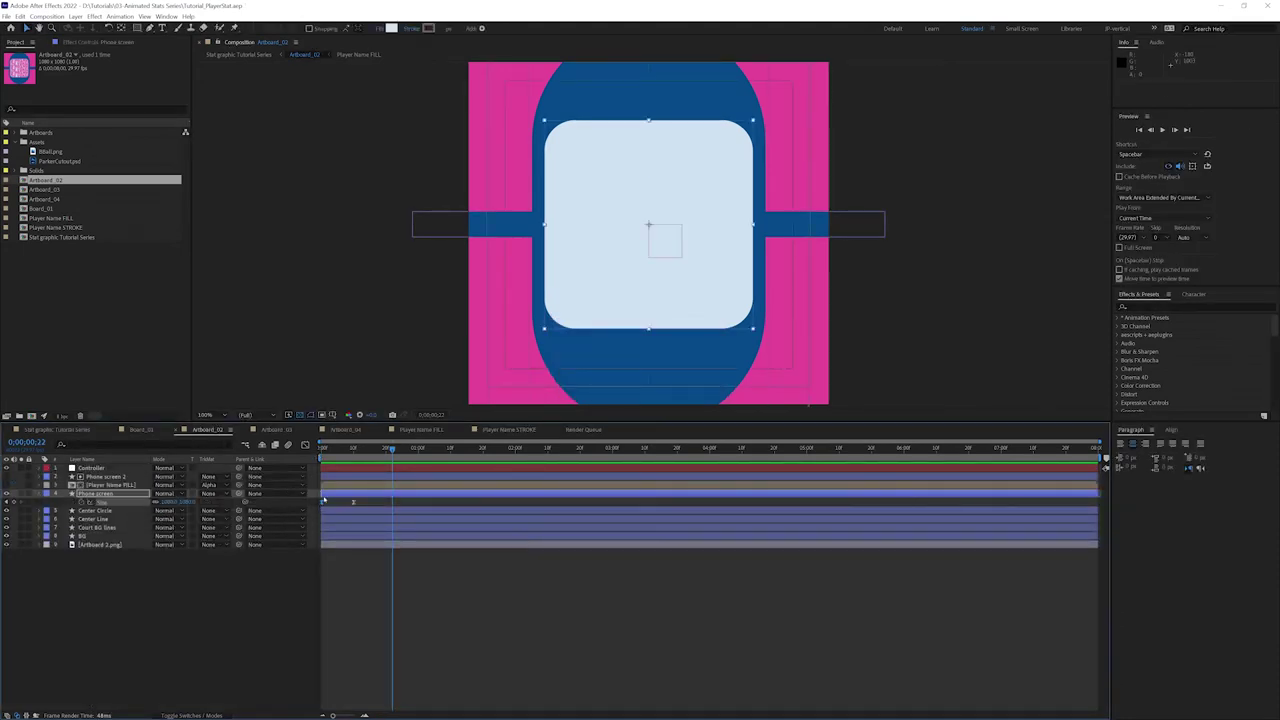
click(326, 497)
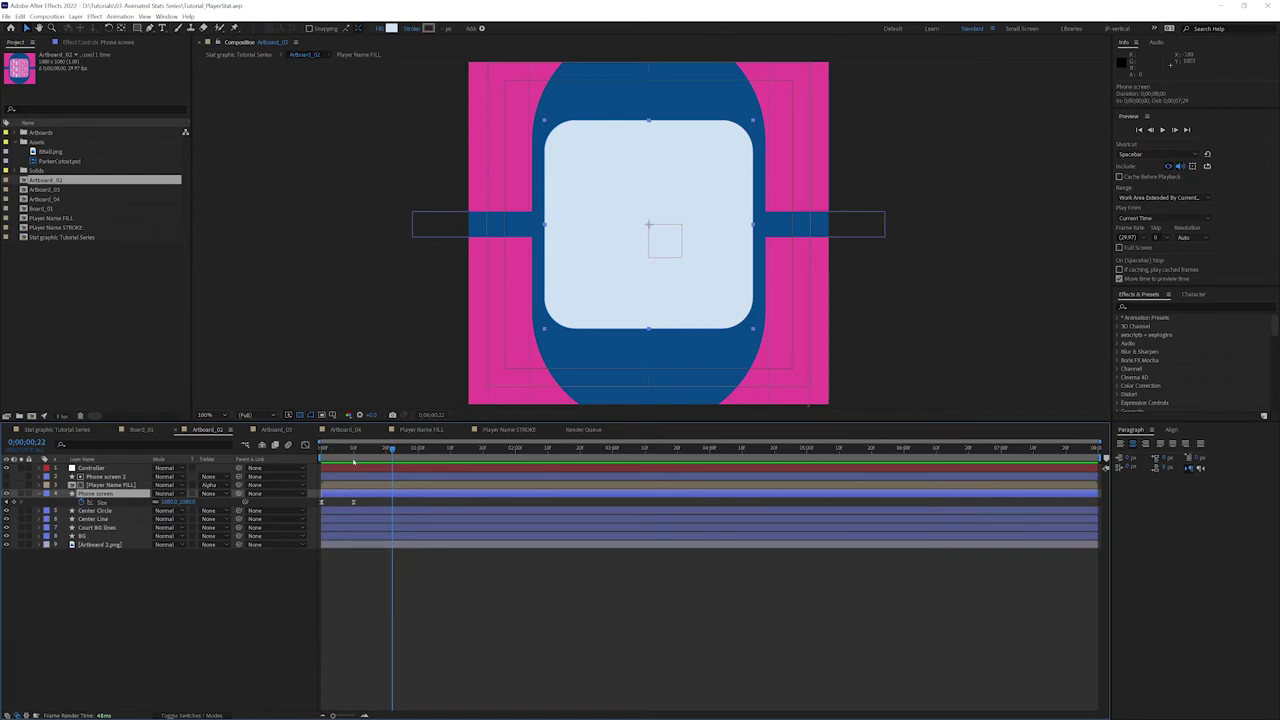
key(alt+Page_Down)
key(alt+Page_Down)
- Preview the delayed Phone screen animation from the first frame and save the project
key(Home)
key(space)
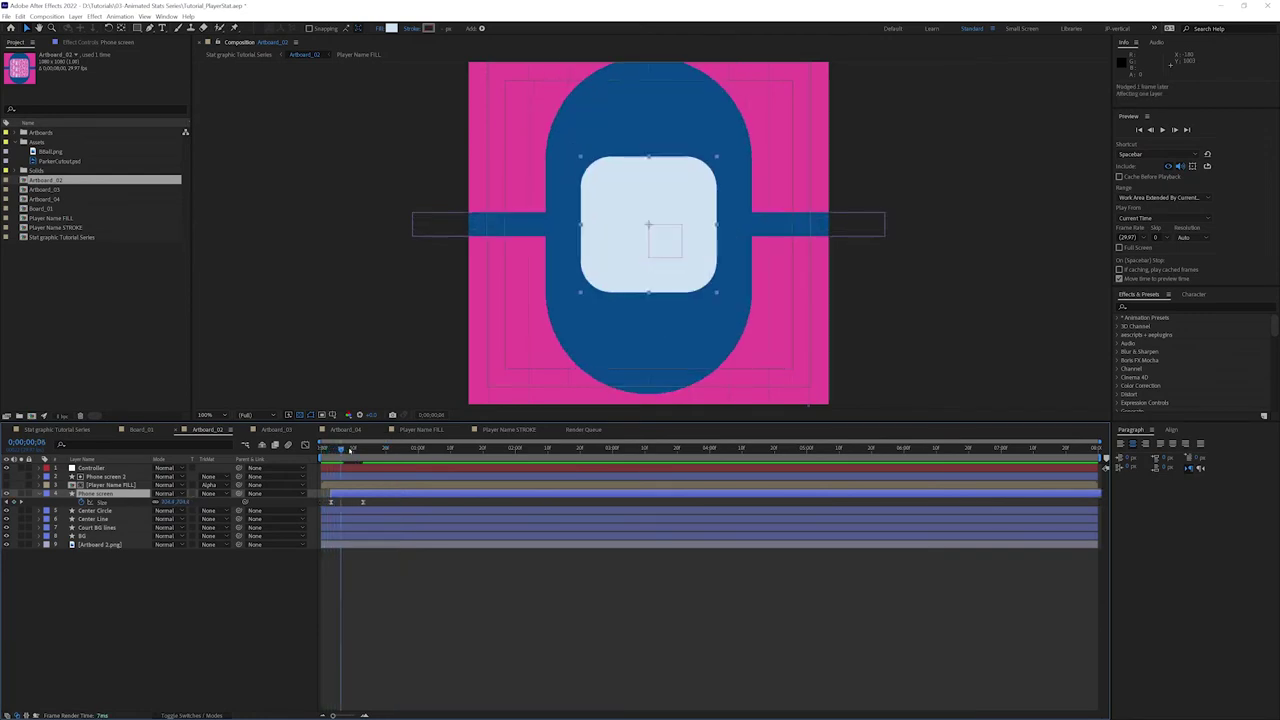
drag(349, 451, 309, 452)
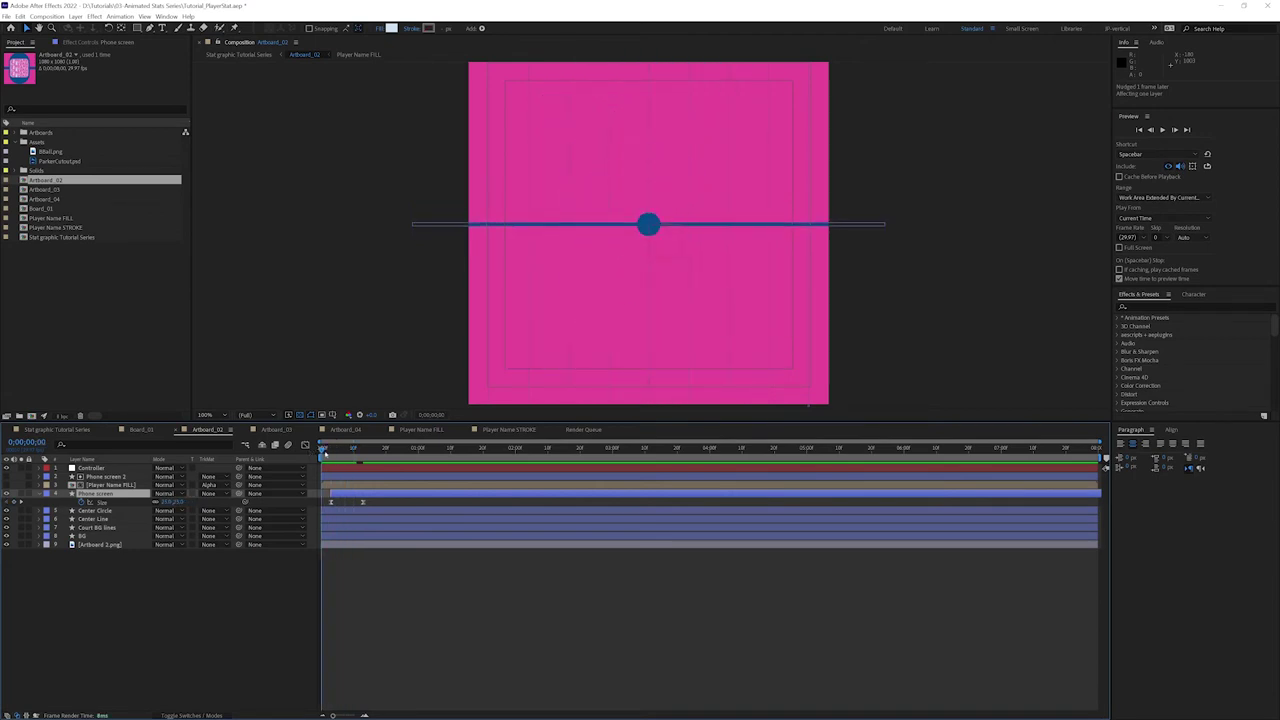
key(space)
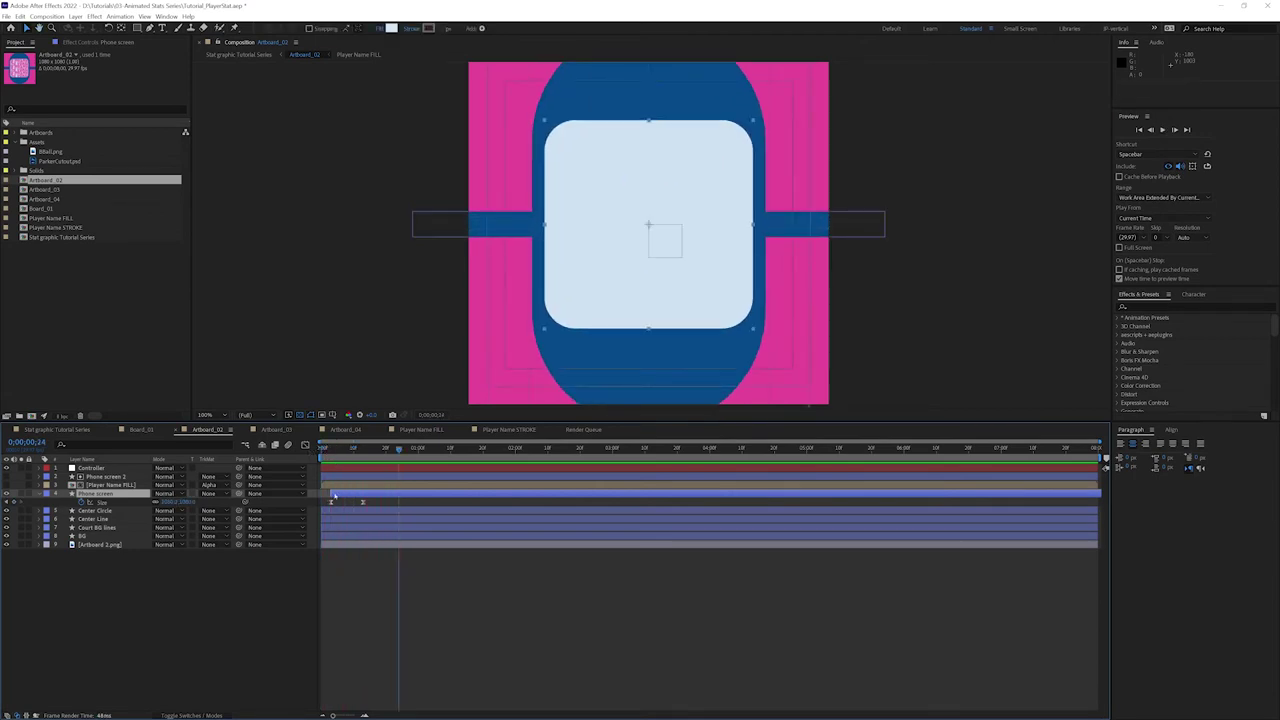
key(ctrl+s)
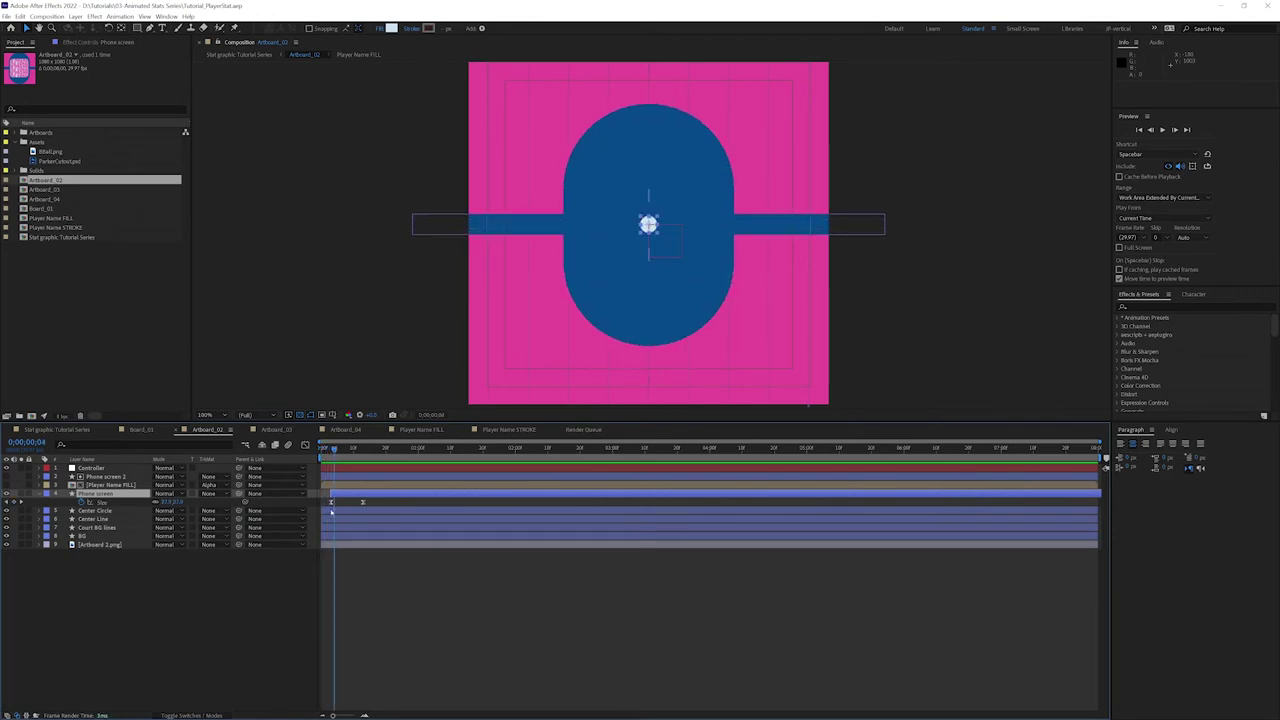
- Reveal the Center Circle's keyframes and shift the Phone screen layer later until its last Size keyframe falls on frame 15
click(332, 511)
key(u)
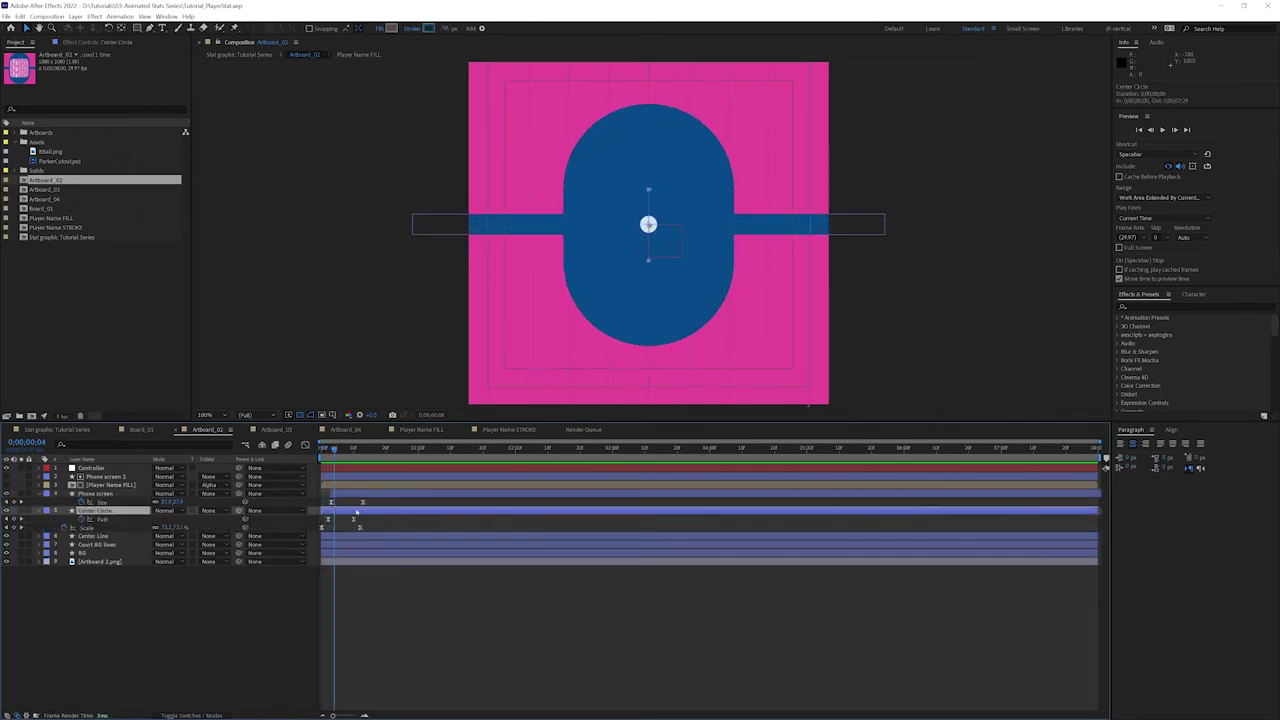
click(361, 449)
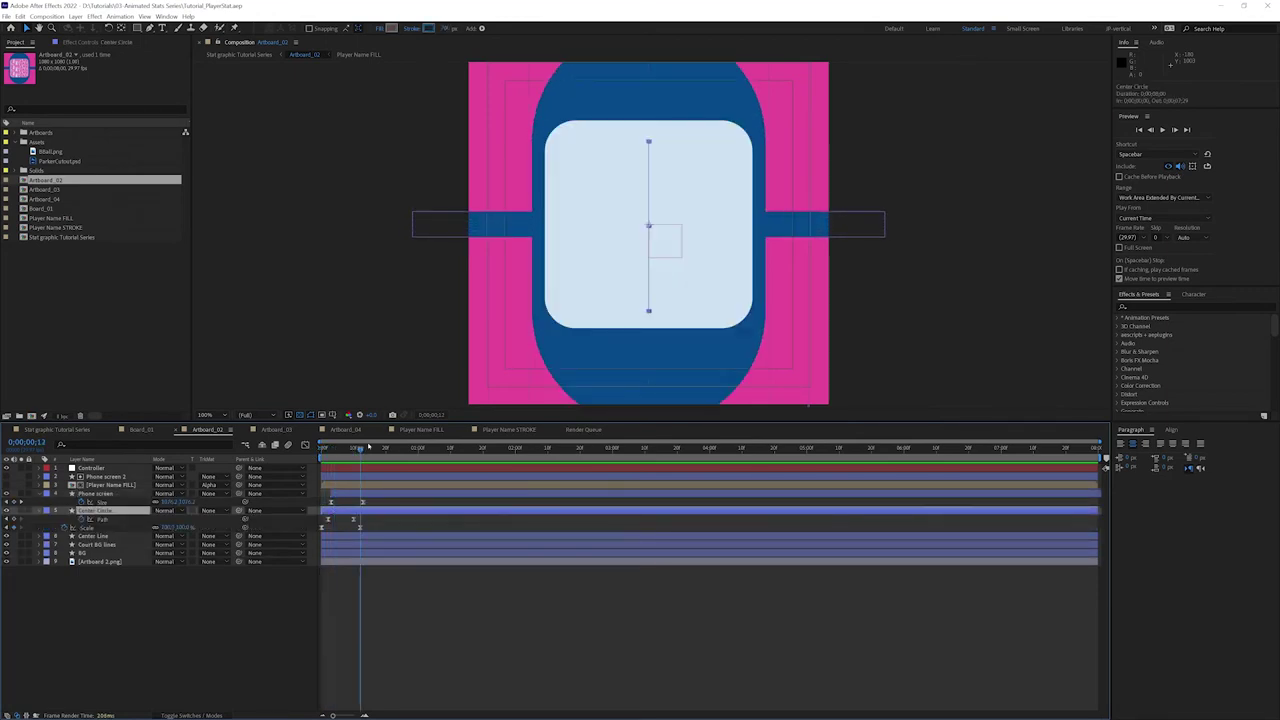
key(Page_Down)
key(Page_Down)
key(Page_Down)
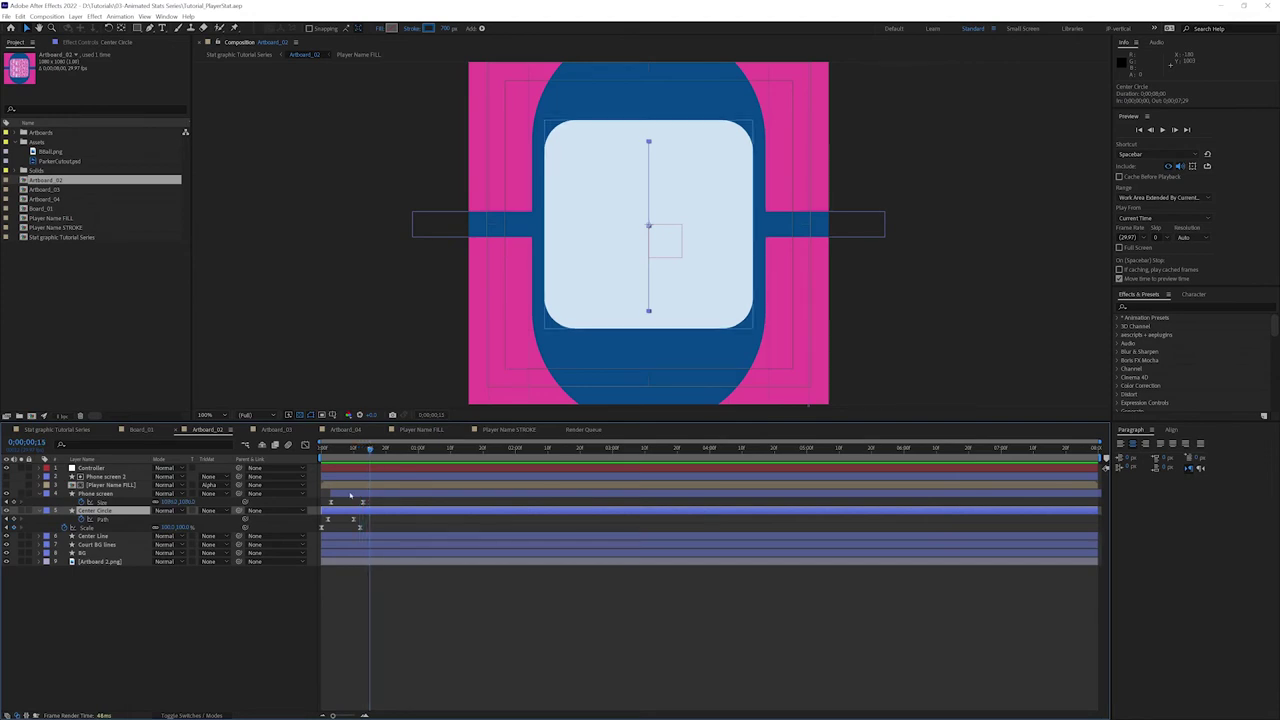
drag(351, 494, 358, 494)
- Preview the Phone screen's timing against the Center Circle from the first frame
drag(352, 450, 282, 449)
key(space)
key(space)
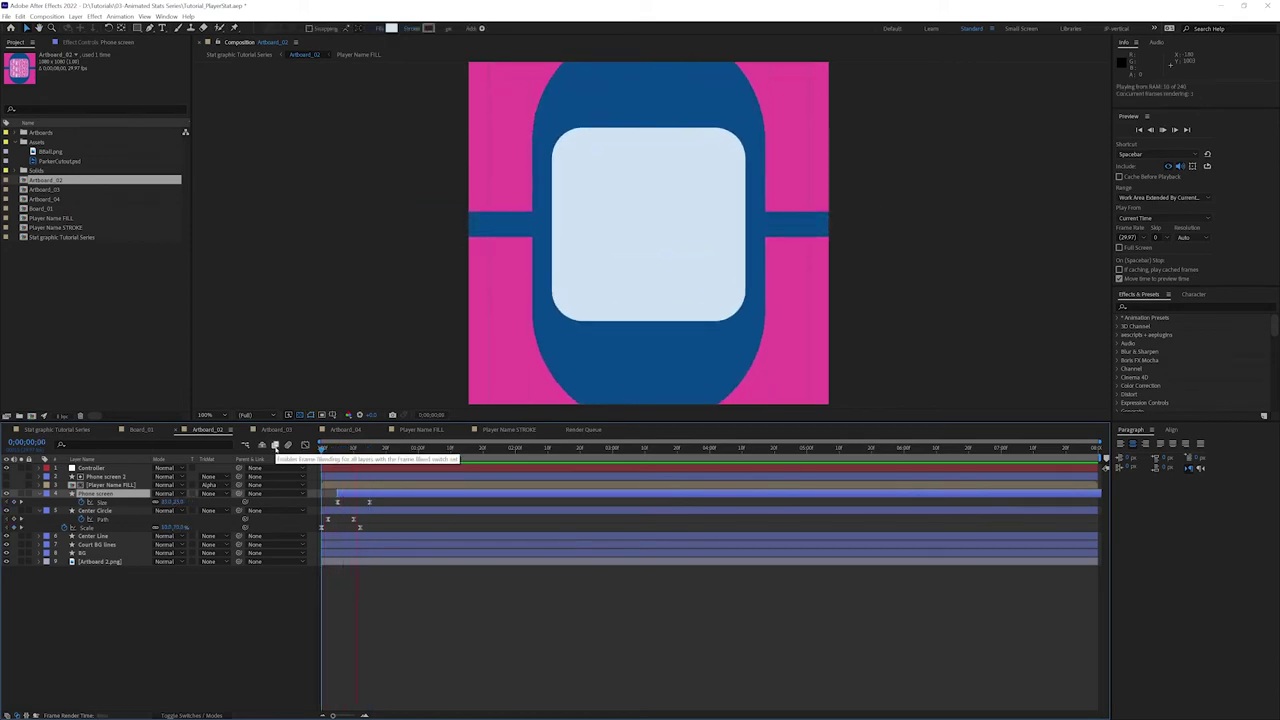
key(space)
drag(334, 453, 322, 450)
key(space)
key(space)
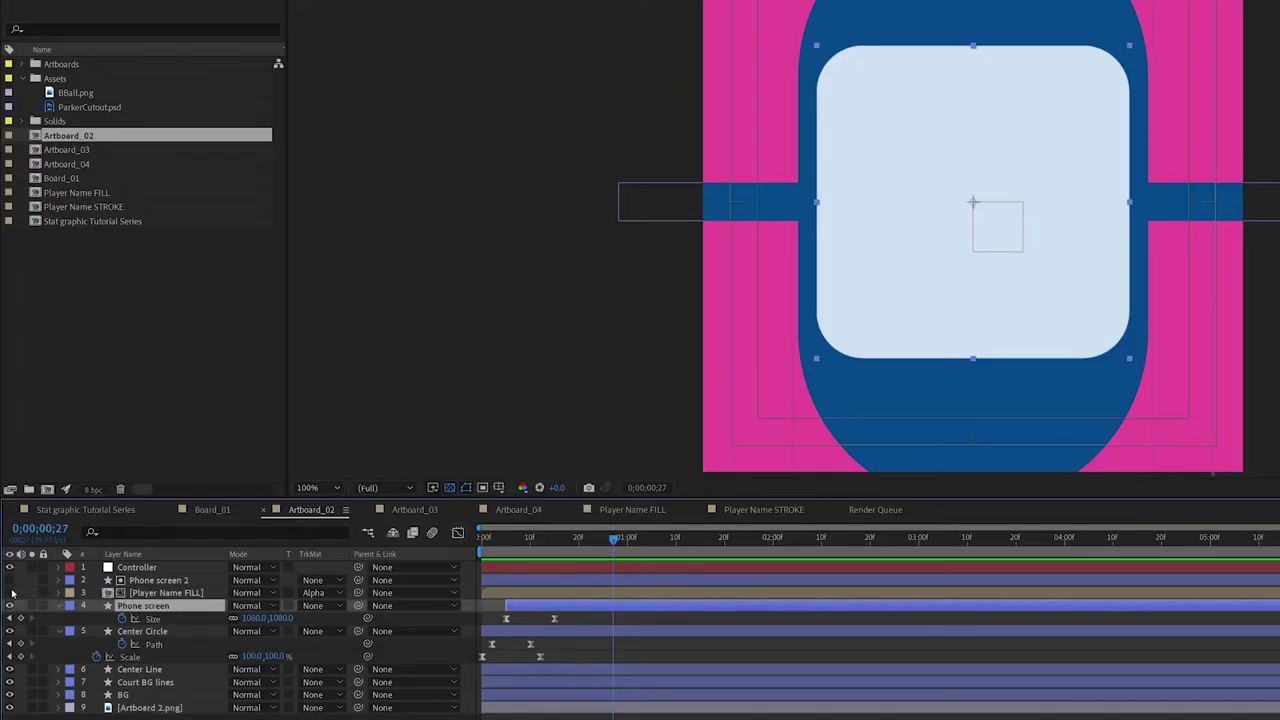
- Make the Player Name FILL layer visible and save the project
click(10, 593)
click(165, 593)
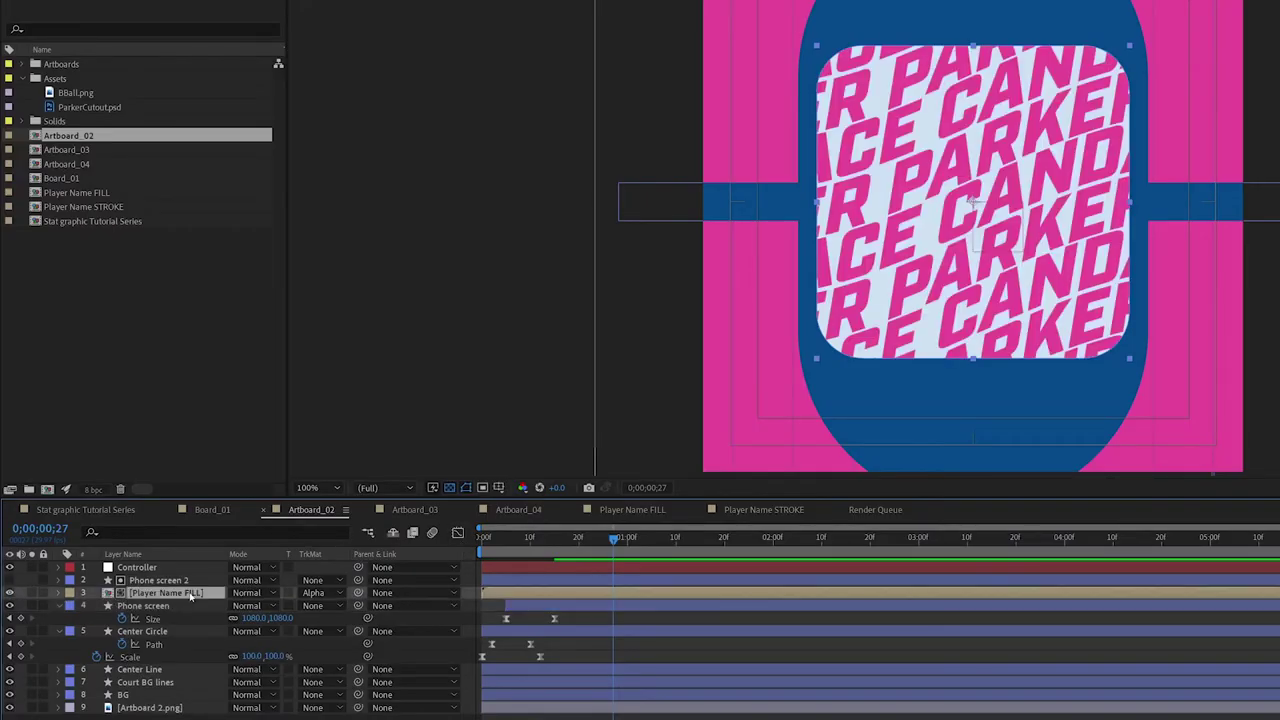
key(ctrl+s)
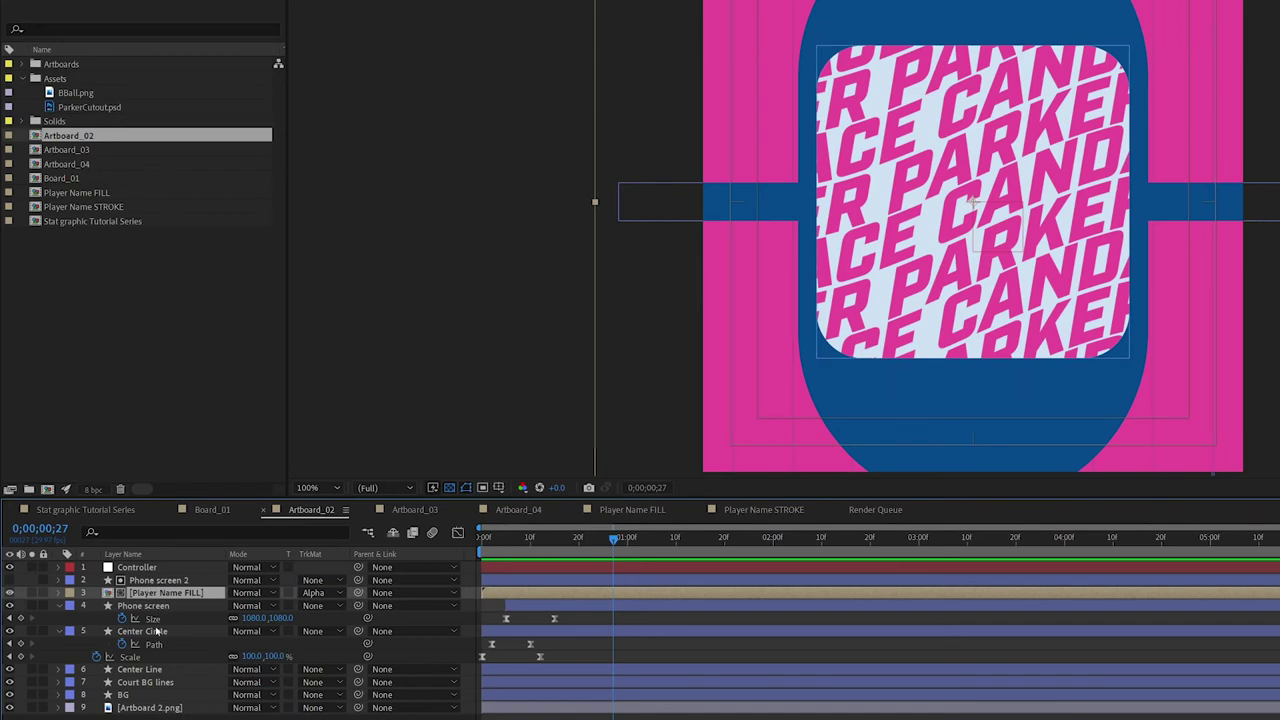
- Replace Player Name FILL's matte, Phone screen 2, with a hidden duplicate of the animated Phone screen layer placed directly above the text
click(145, 606)
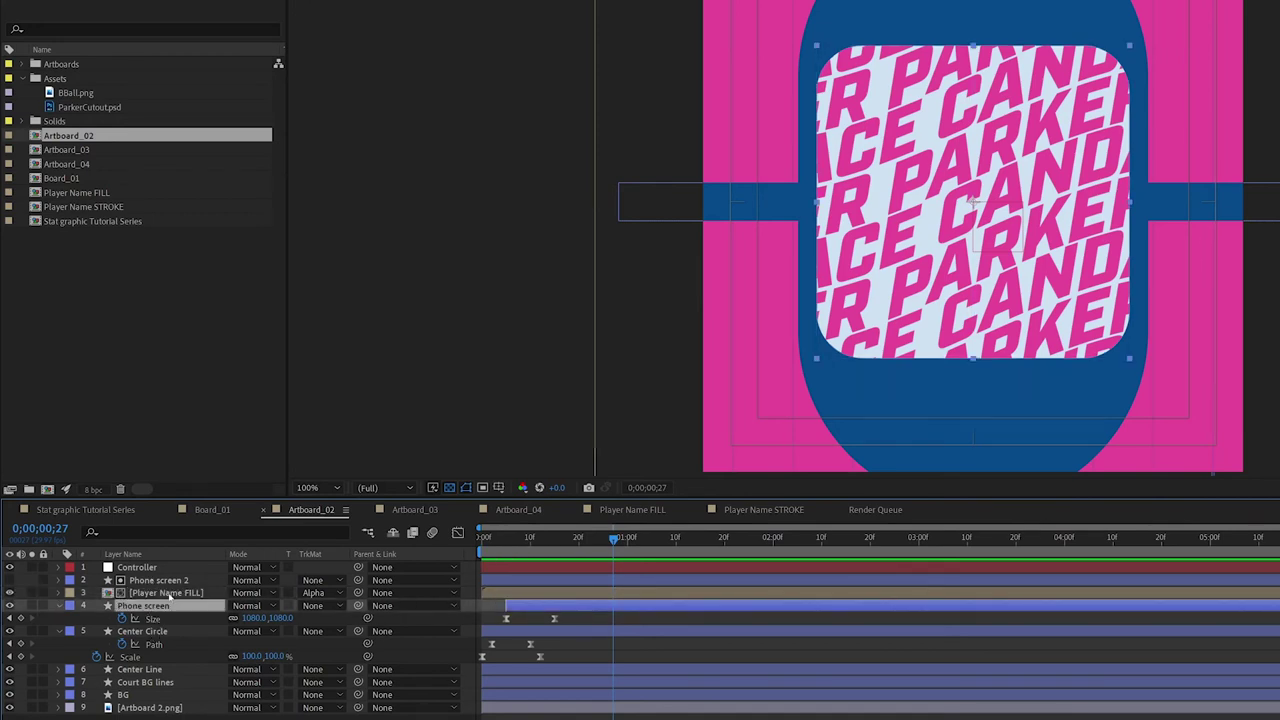
key(ctrl+d)
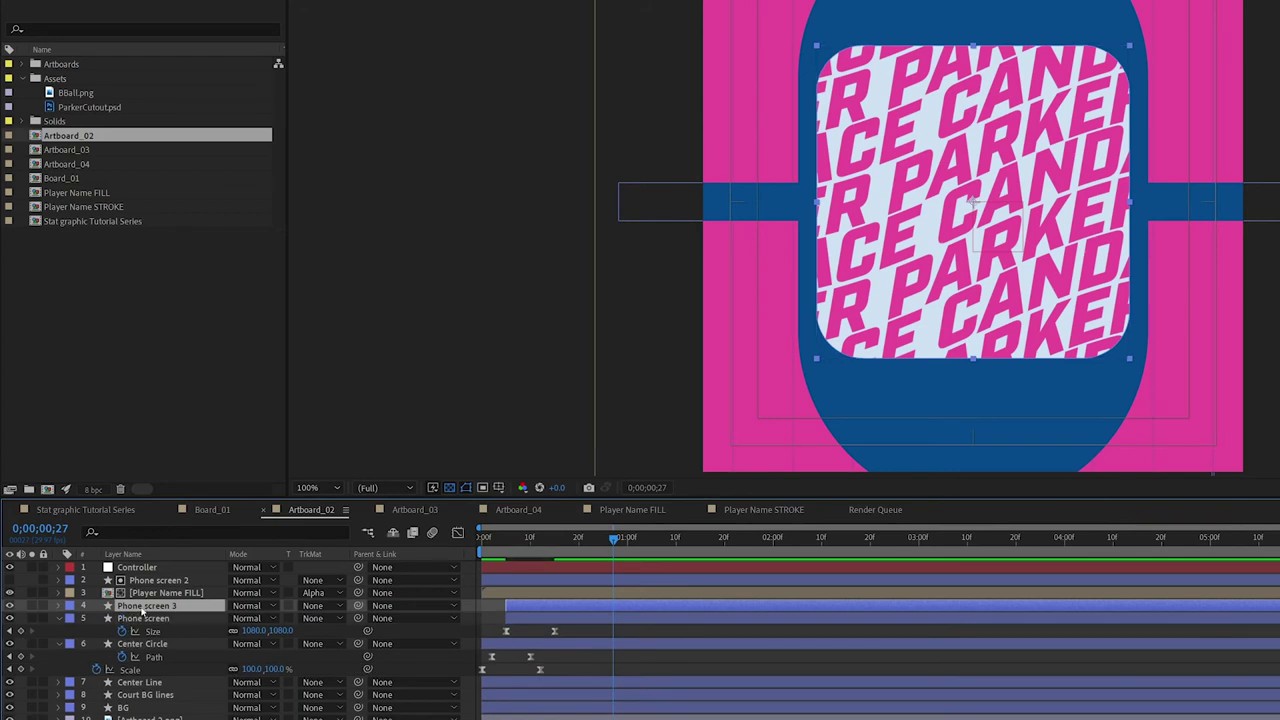
drag(143, 608, 155, 586)
click(152, 581)
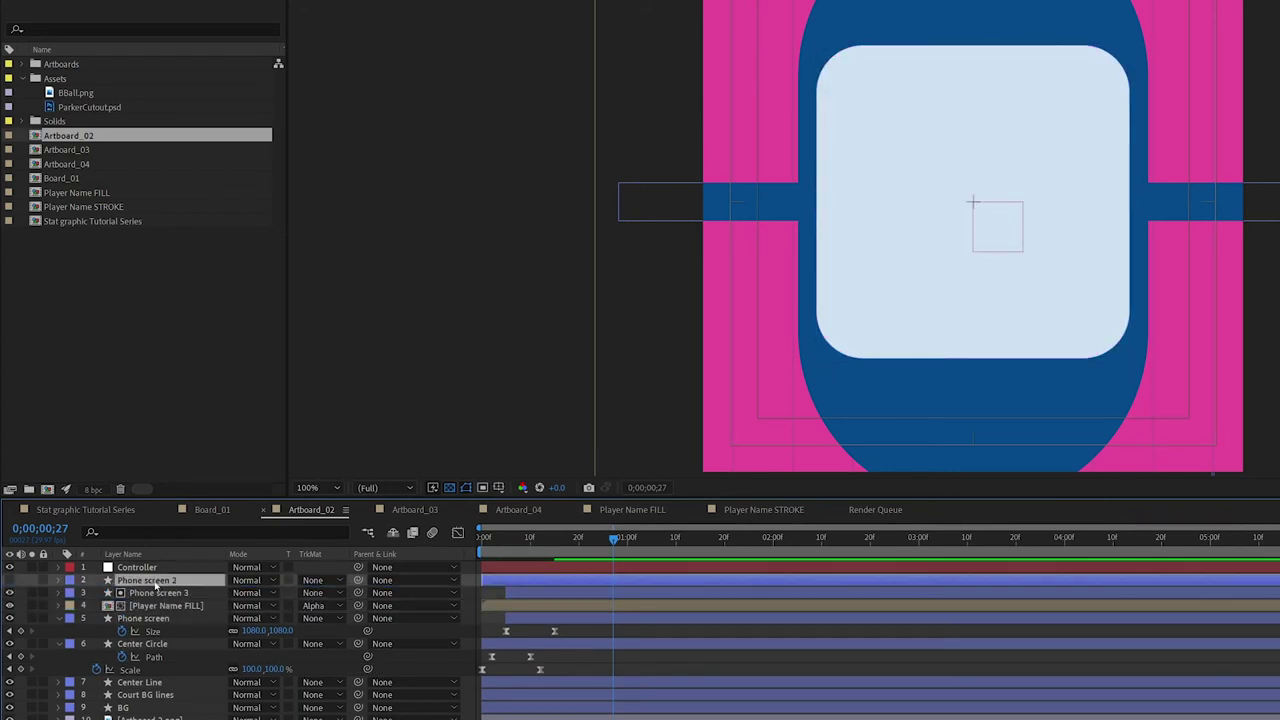
key(Delete)
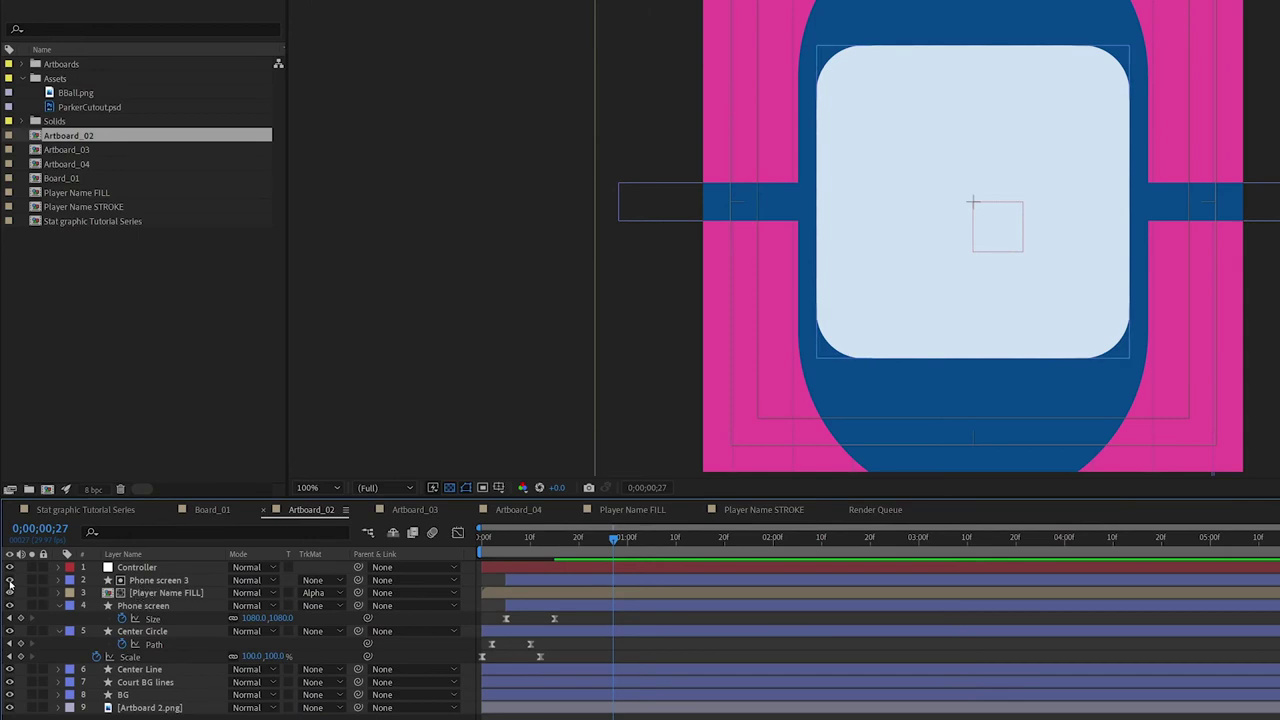
click(10, 580)
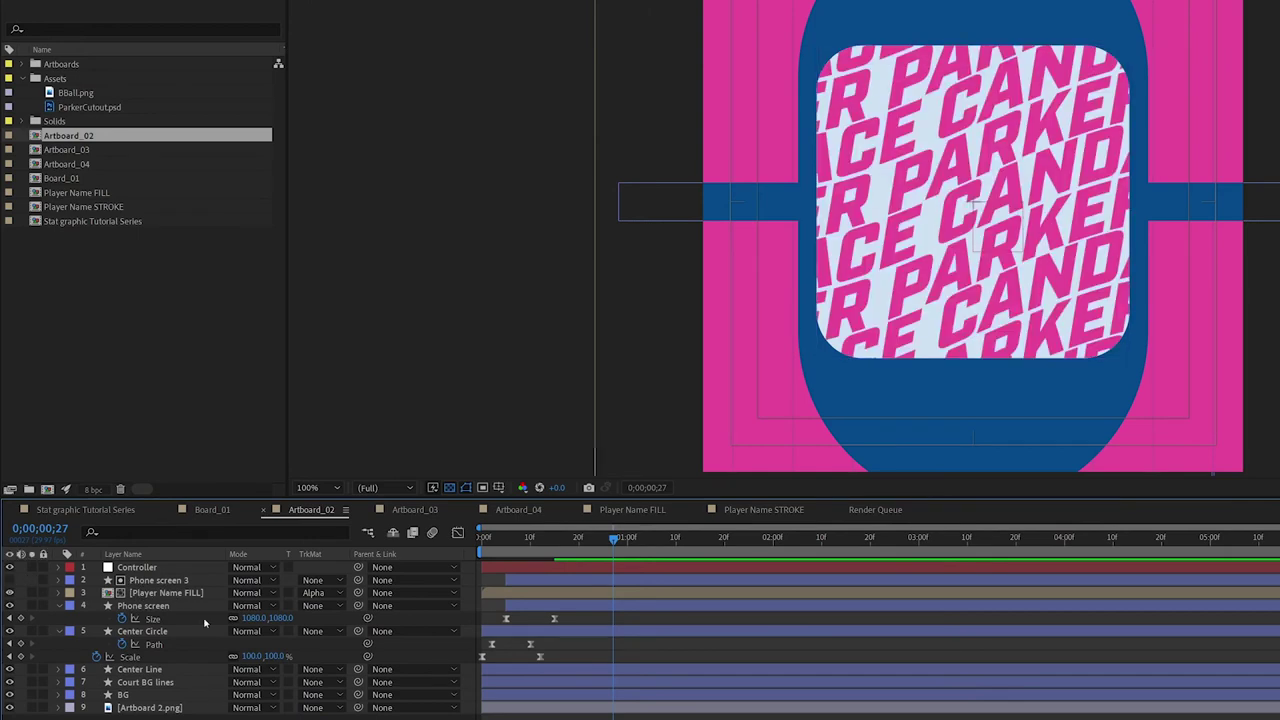
- Shift the Phone screen 3 matte layer three frames later than the Phone screen layer, preview the text reveal and save the project
click(162, 582)
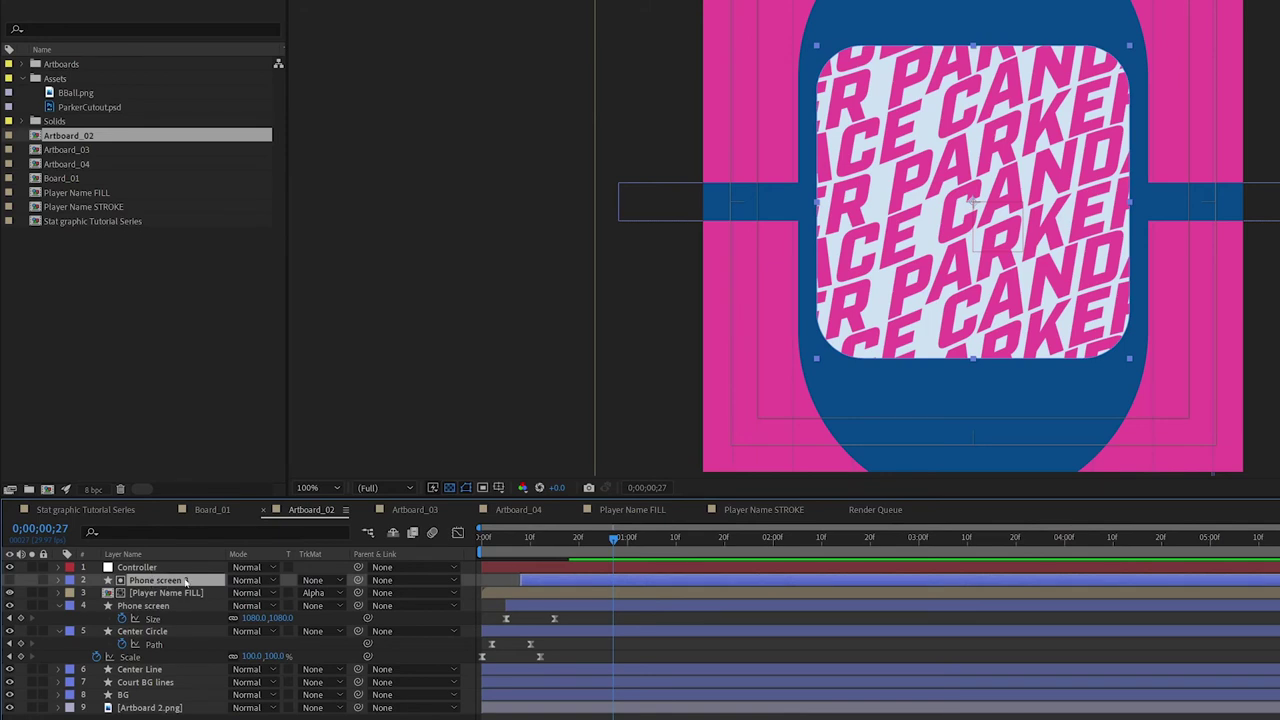
drag(502, 545, 425, 551)
key(space)
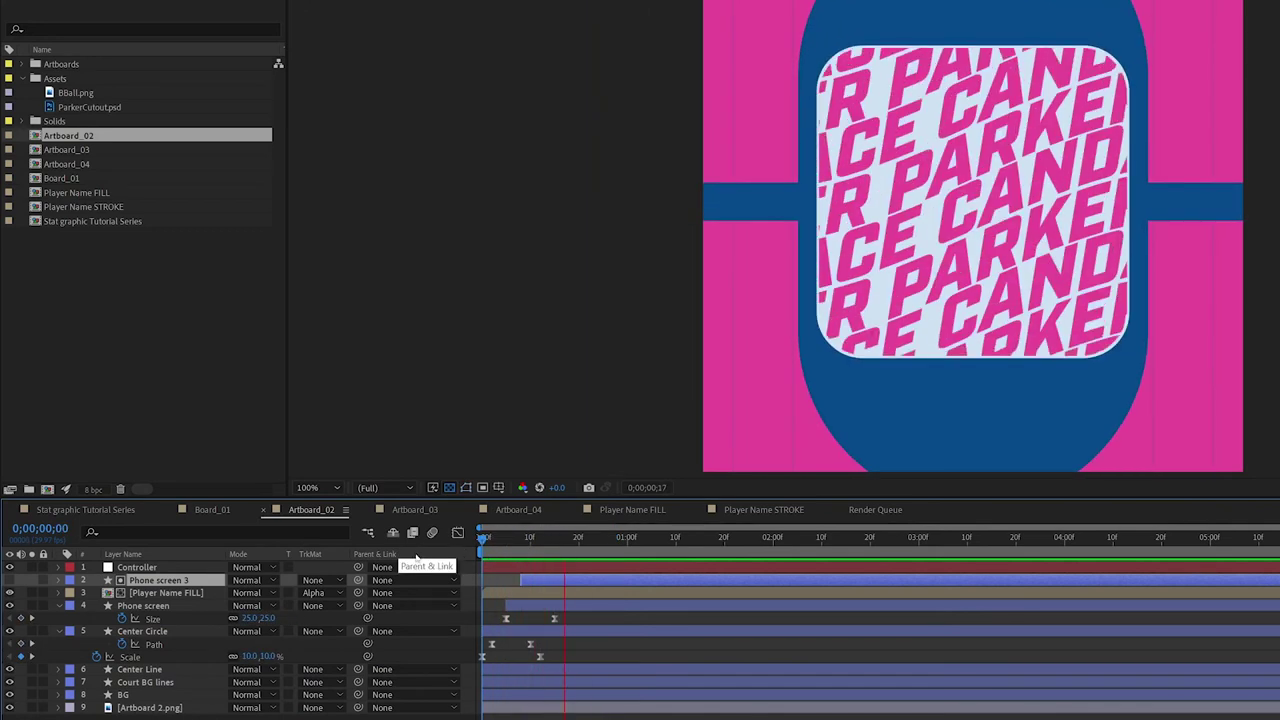
key(ctrl+s)
mouse_move(503, 537)
mouse_down()
mouse_move(565, 538)
mouse_move(485, 538)
mouse_move(512, 538)
mouse_up()
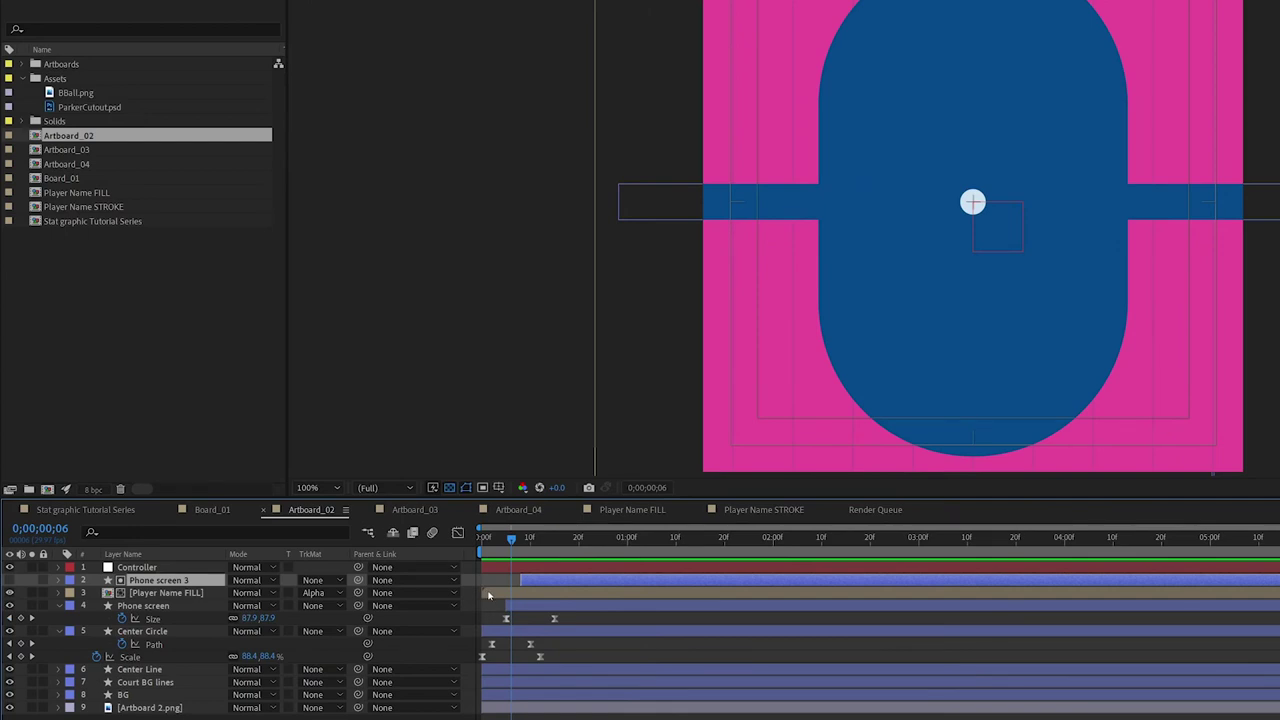
- Slide the Player Name FILL layer later so it starts on the same frame as the Phone screen 3 matte
click(488, 593)
drag(506, 596, 529, 596)
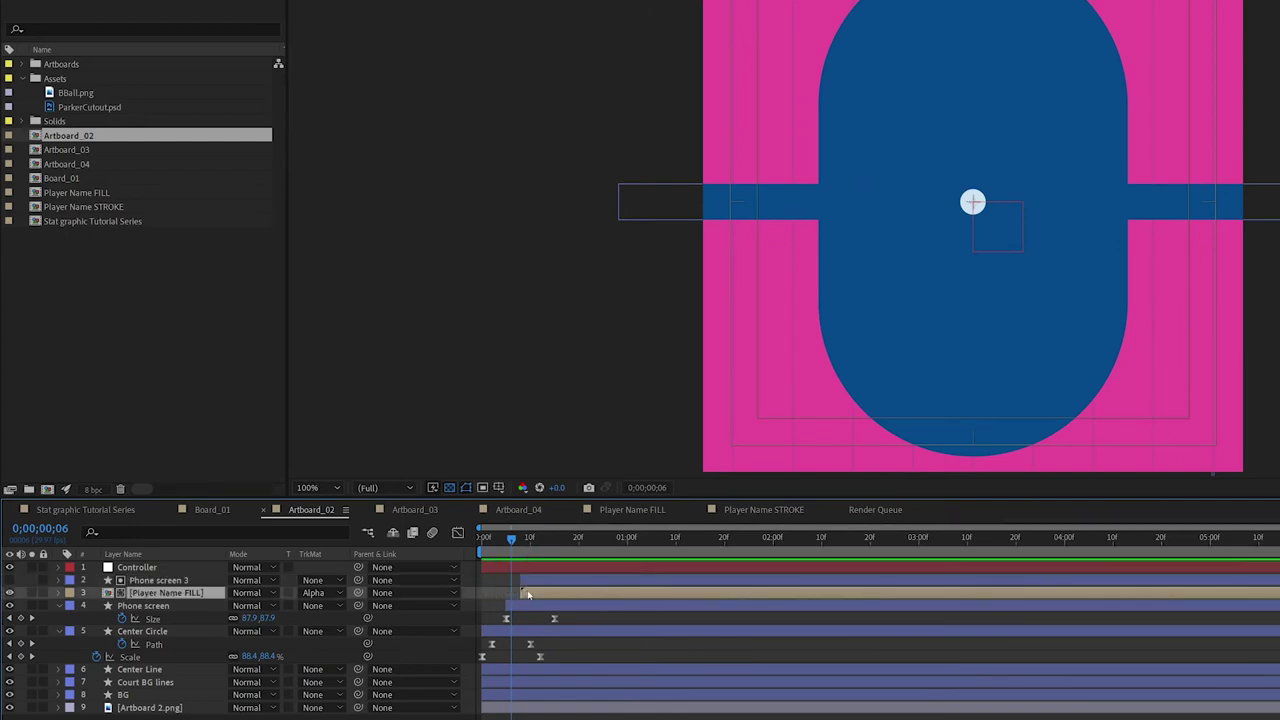
drag(523, 547, 565, 552)
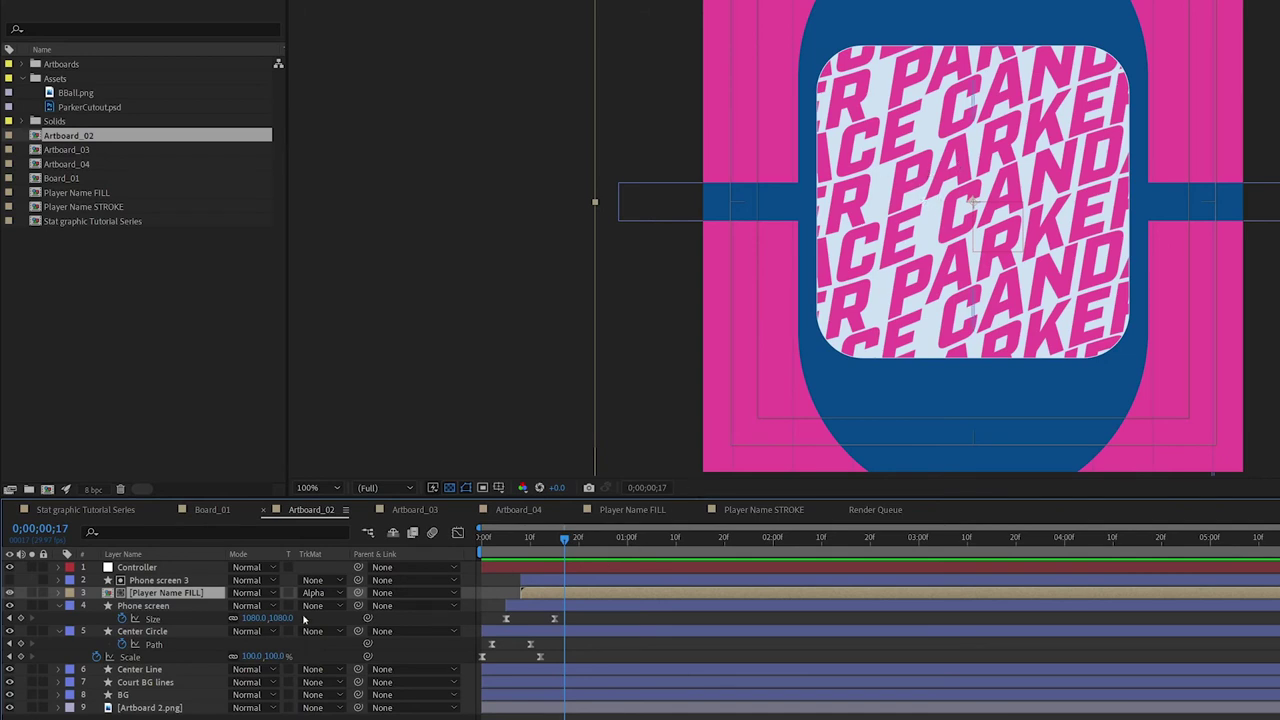
- Add a Scale keyframe of 70% to the Player Name FILL layer at frame 18
key(alt+shift+s)
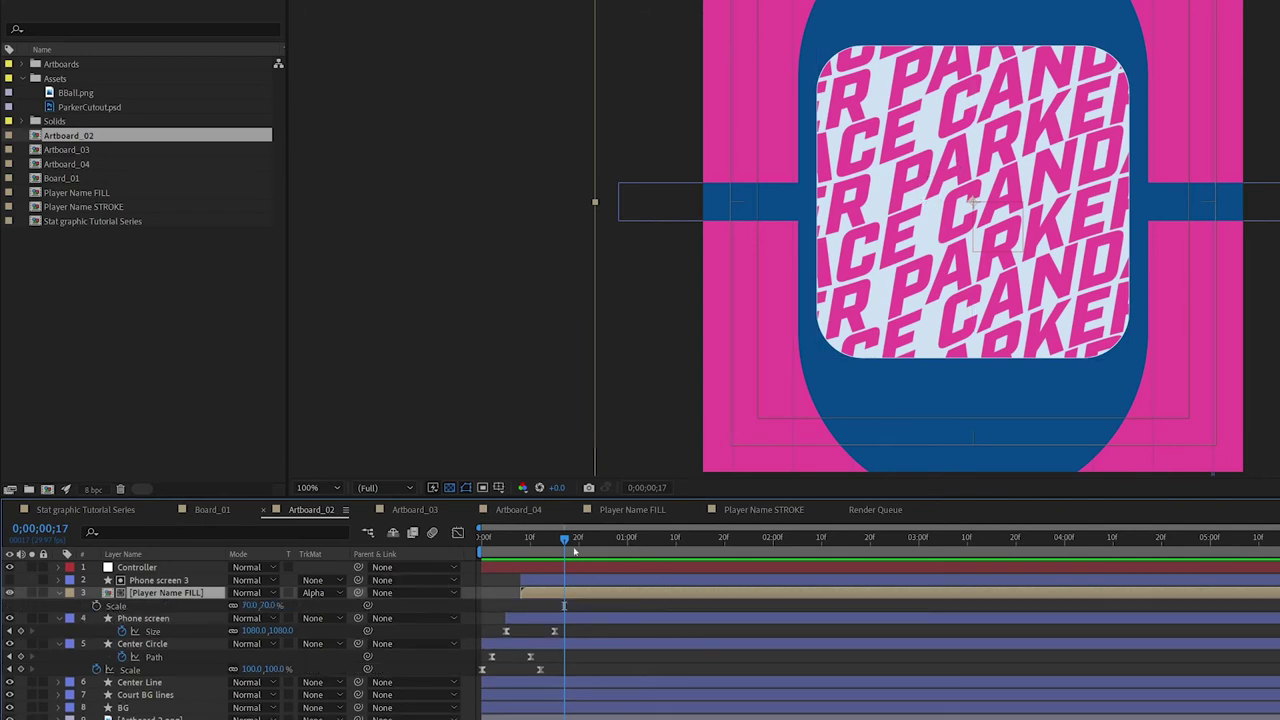
click(521, 539)
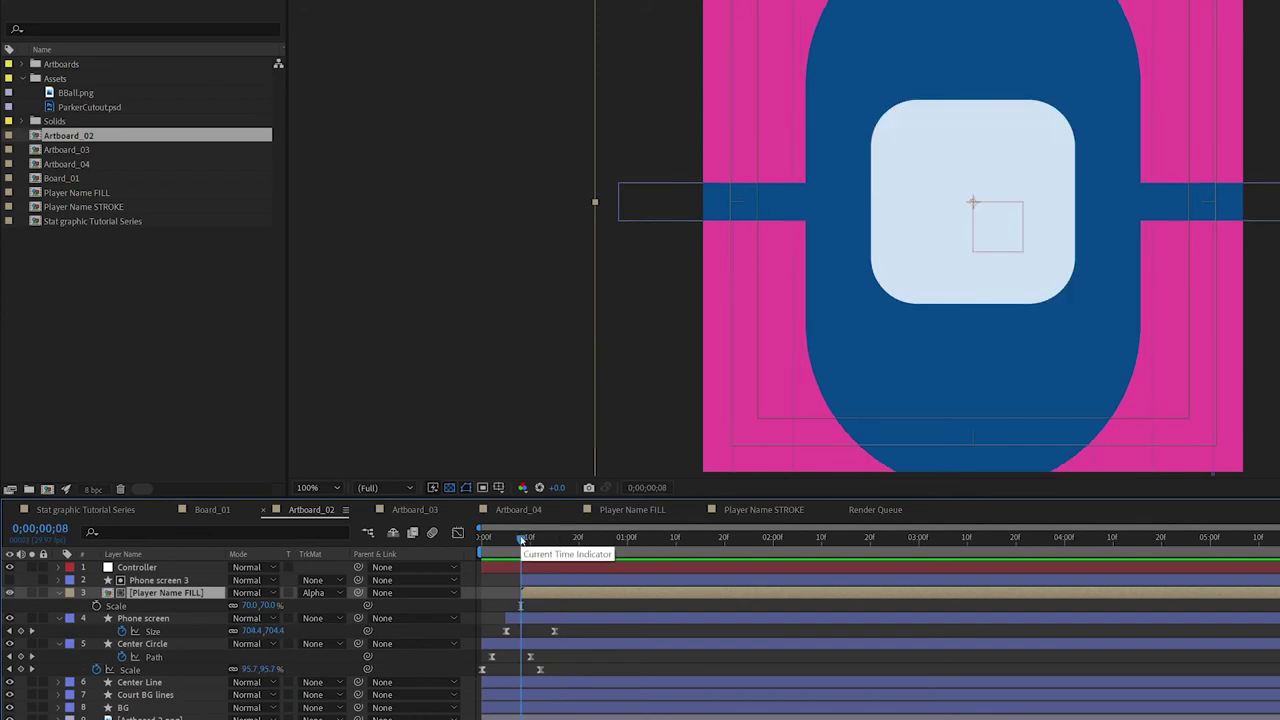
key(ctrl+shift+Right)
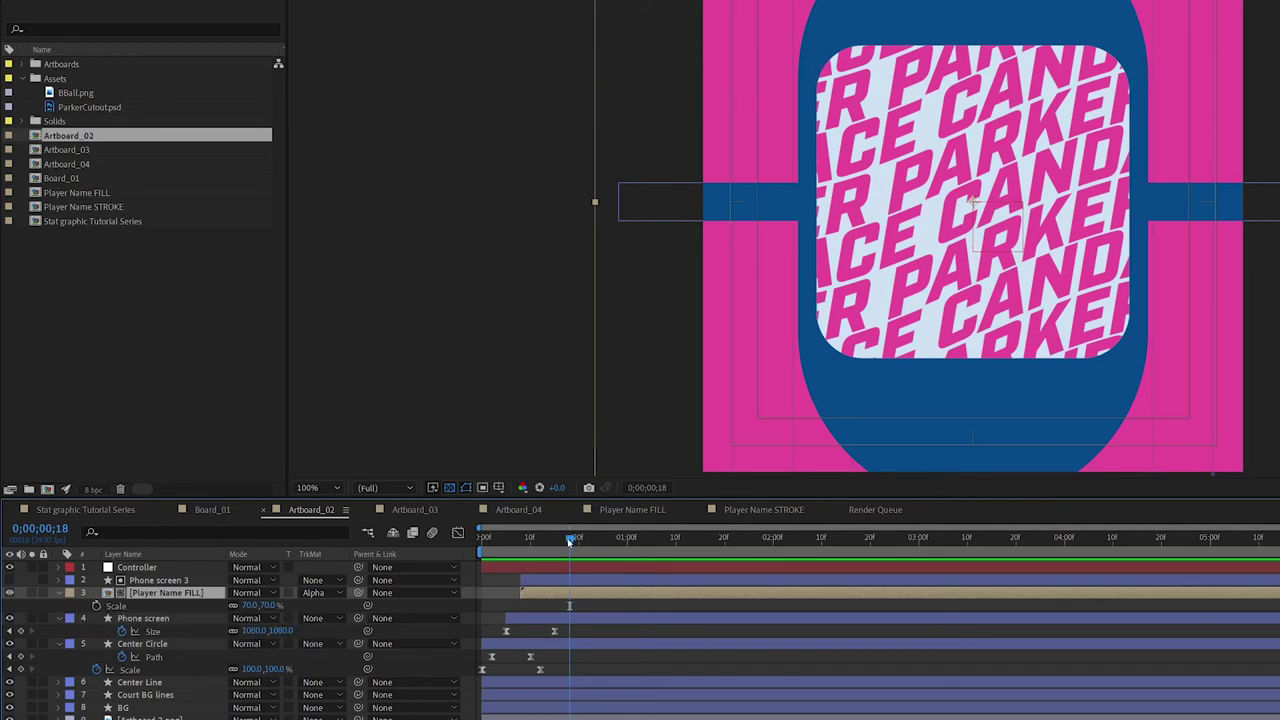
click(97, 607)
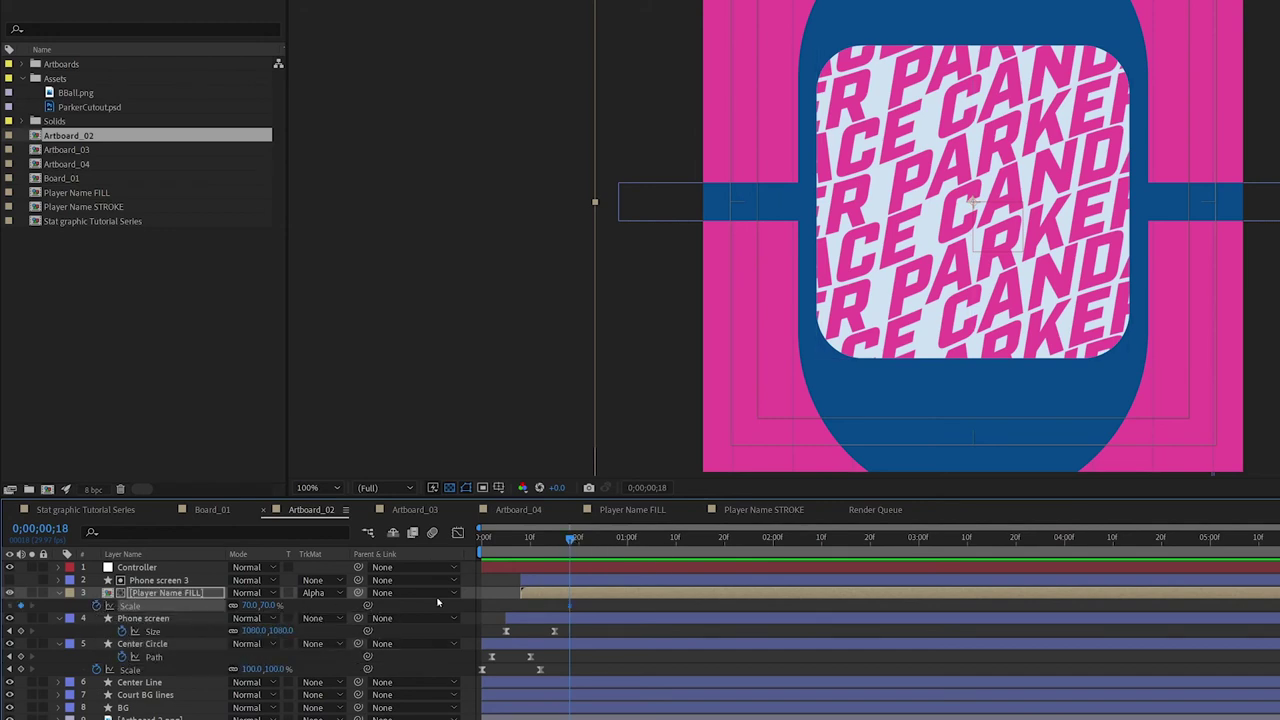
- Set Player Name FILL's scale to 20% at frame 8, where the layer starts, and save the project
drag(590, 539, 521, 538)
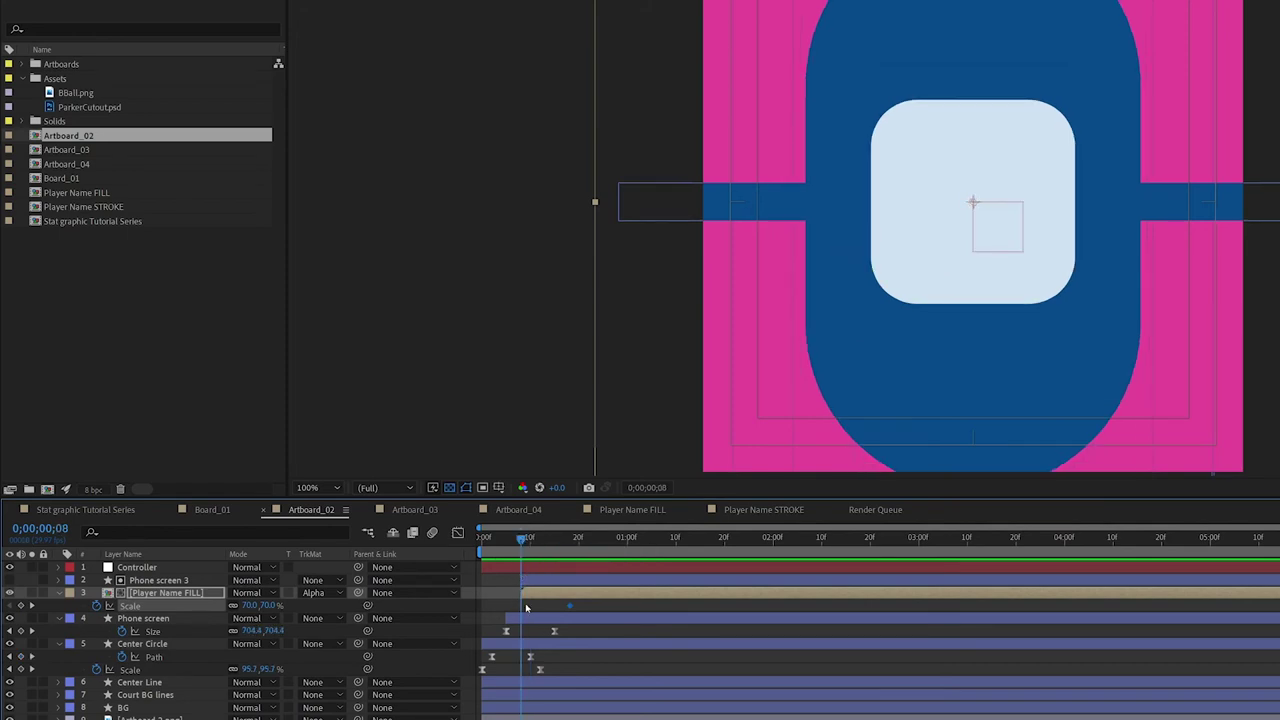
click(245, 606)
text(200)
key(Return)
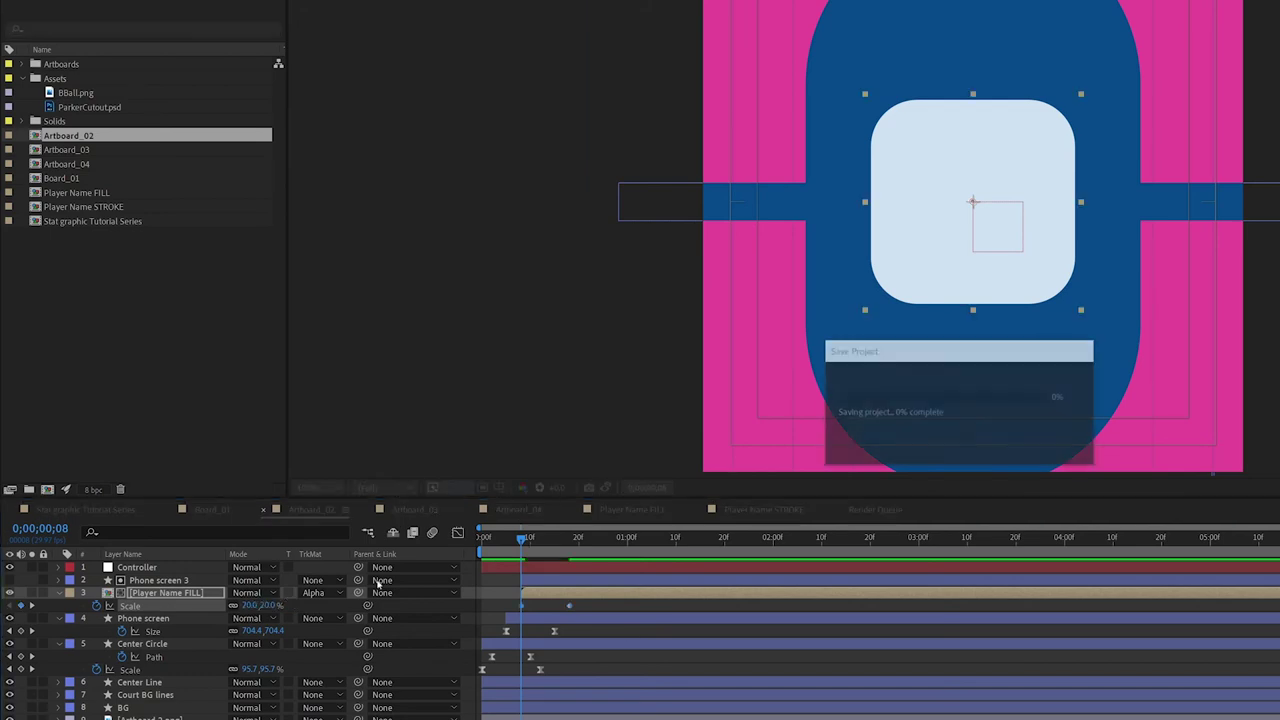
mouse_move(521, 540)
mouse_down()
mouse_move(486, 540)
mouse_move(566, 540)
mouse_move(516, 541)
mouse_up()
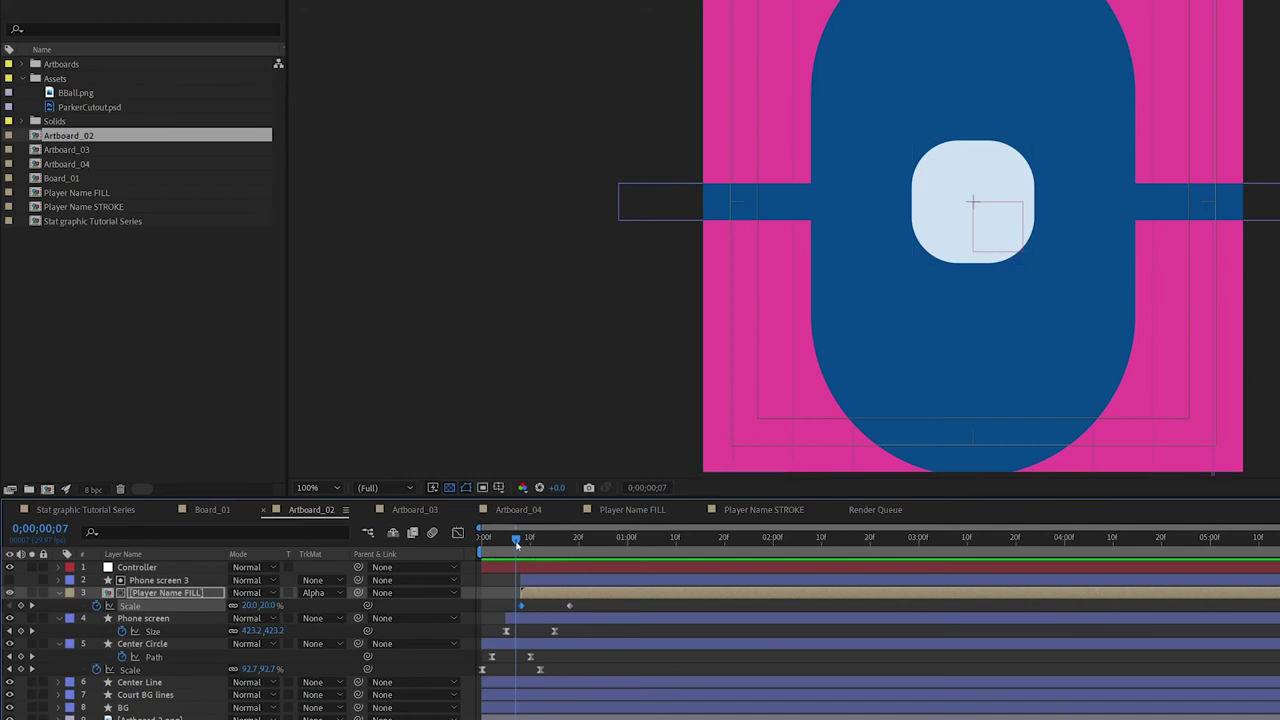
- Ease both Player Name FILL scale keyframes and reshape the value curve for a fast rise with a long, gradual settle
drag(516, 541, 545, 545)
drag(498, 603, 580, 613)
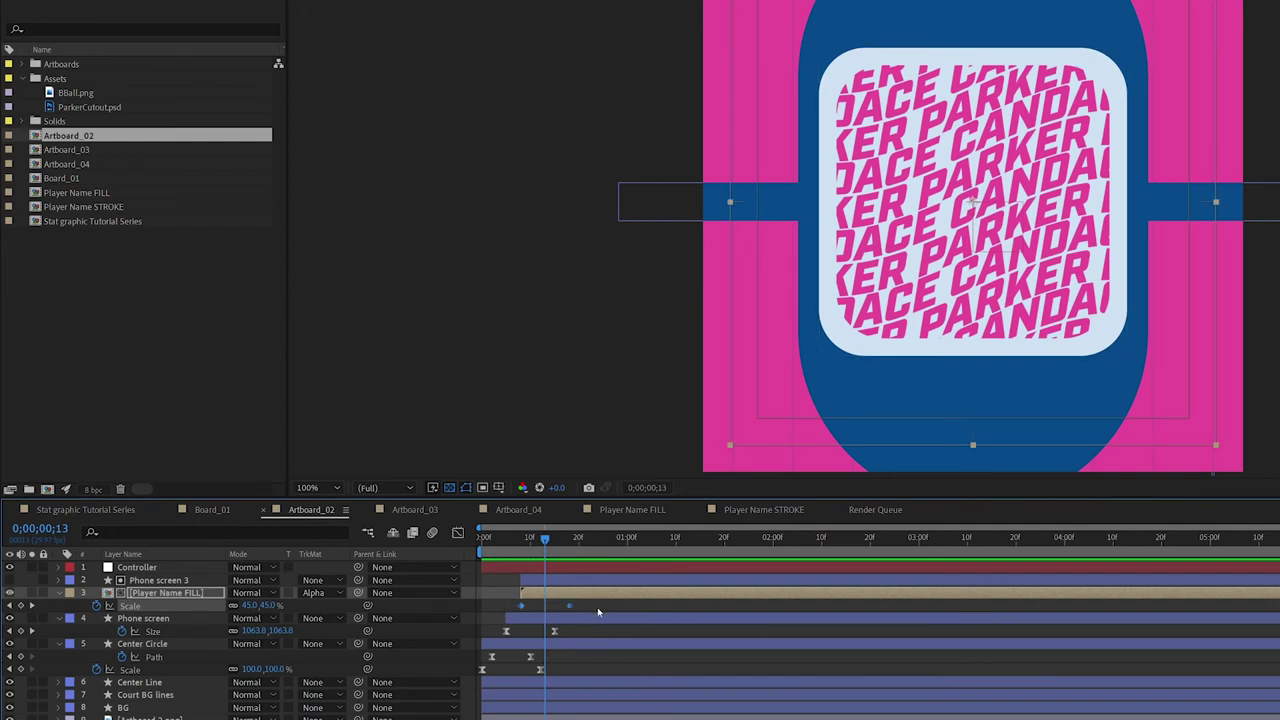
click(458, 532)
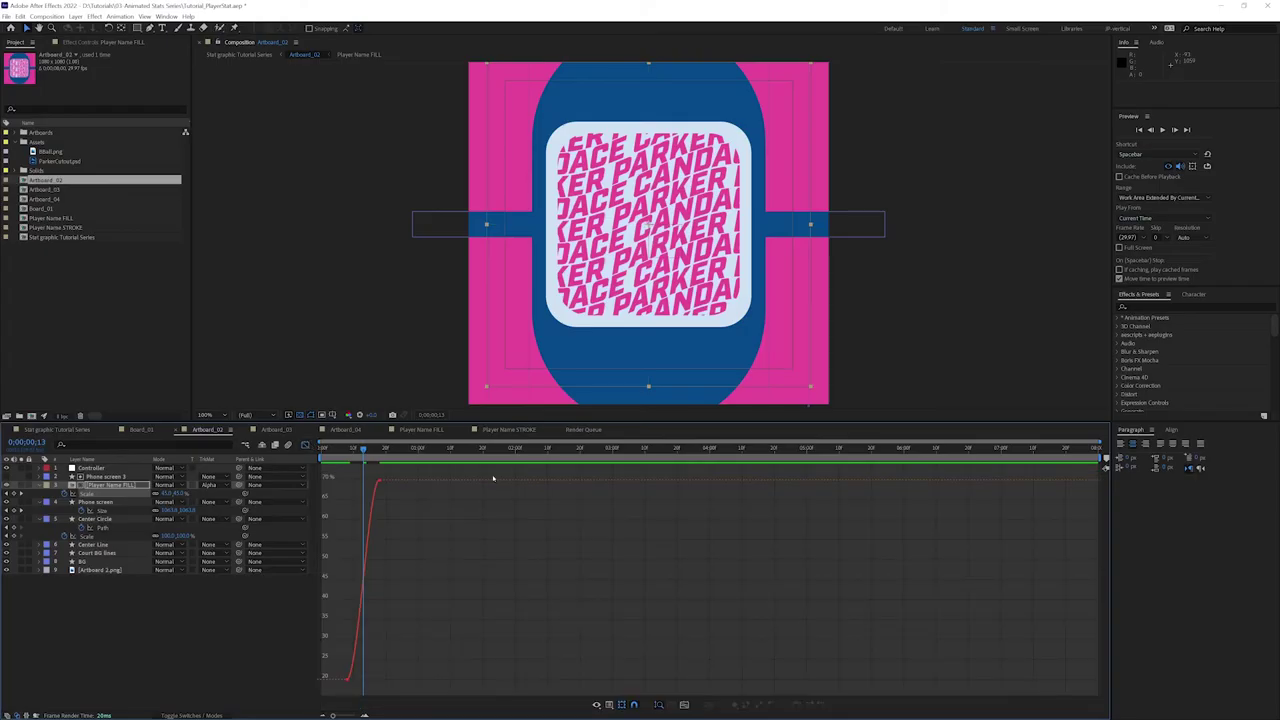
click(673, 704)
click(521, 680)
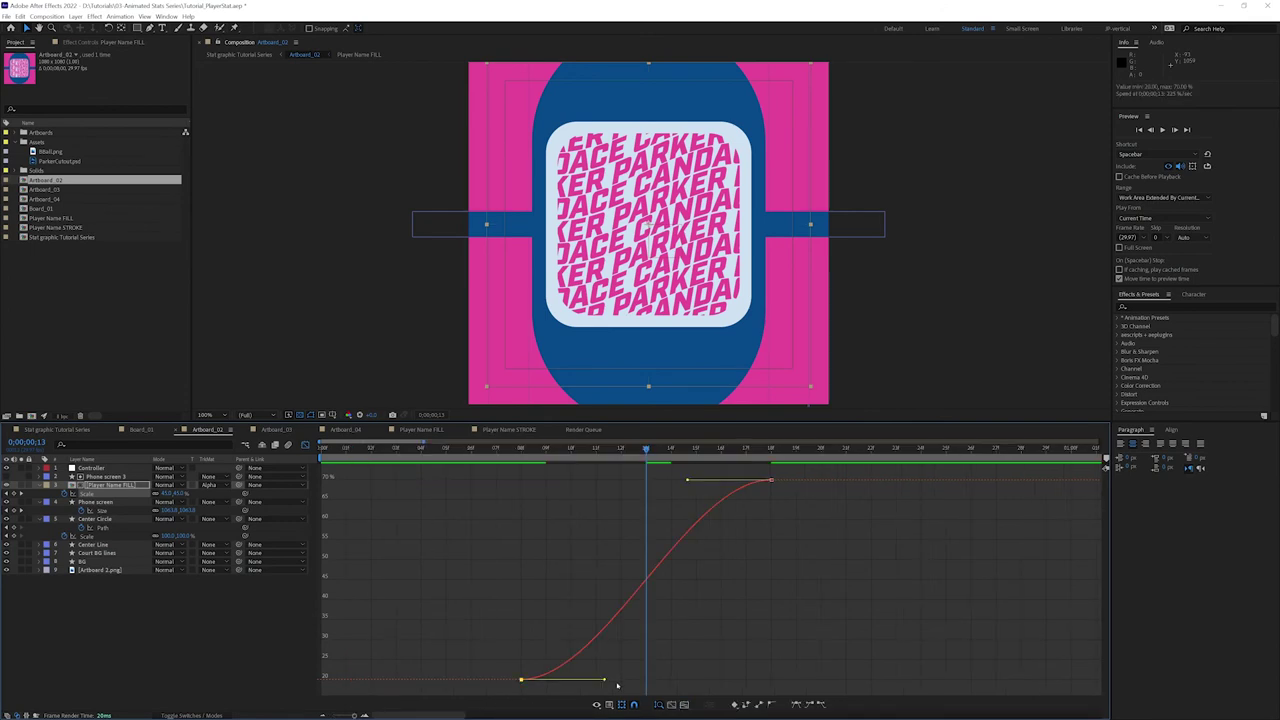
drag(602, 680, 597, 680)
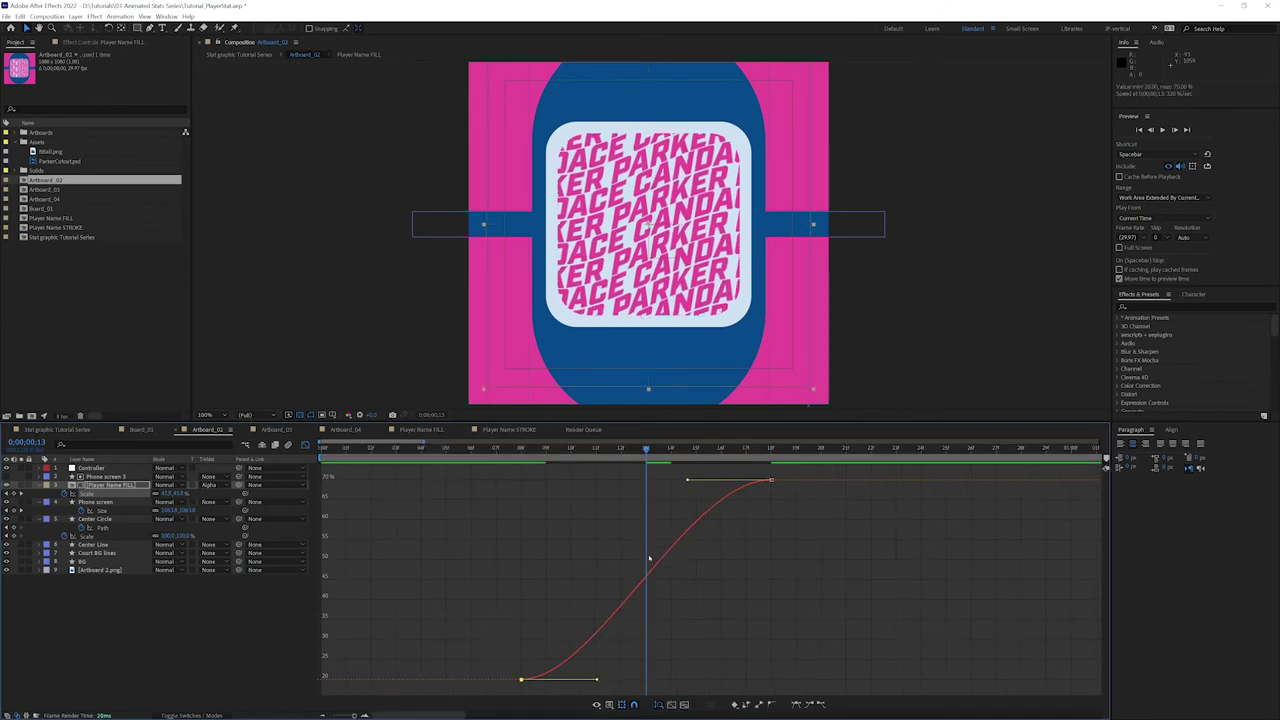
drag(688, 483, 521, 481)
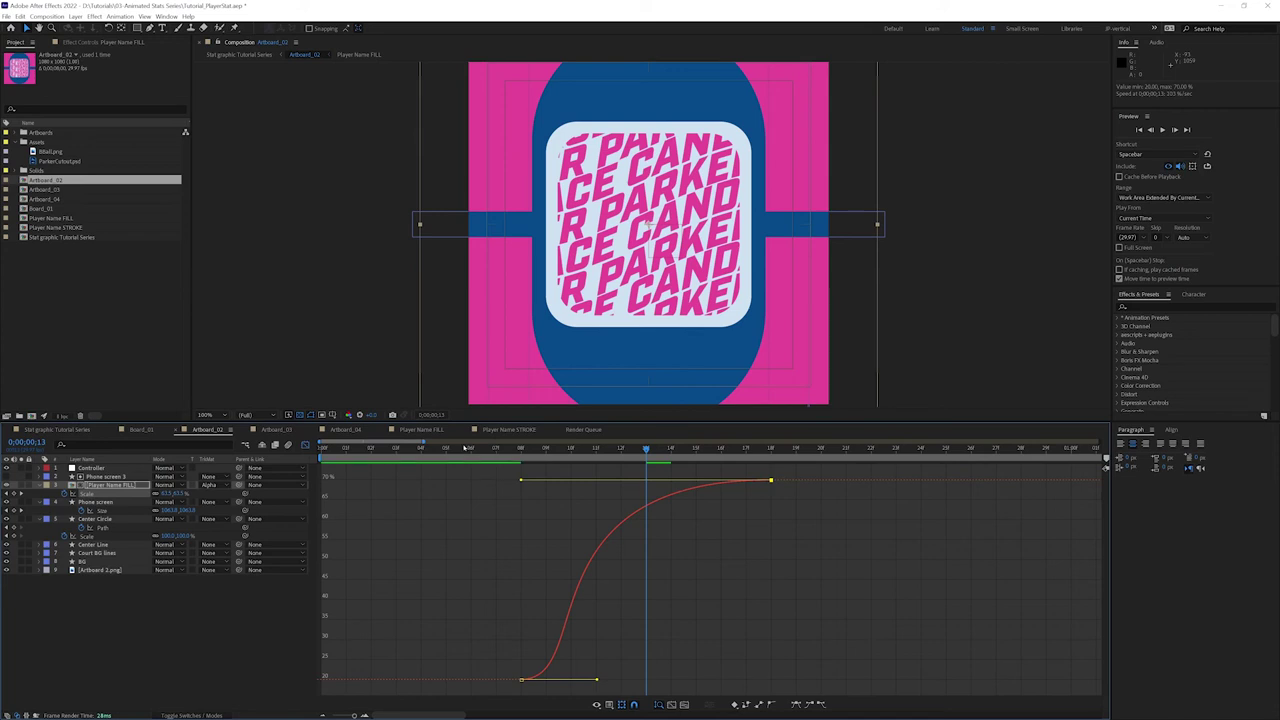
click(305, 445)
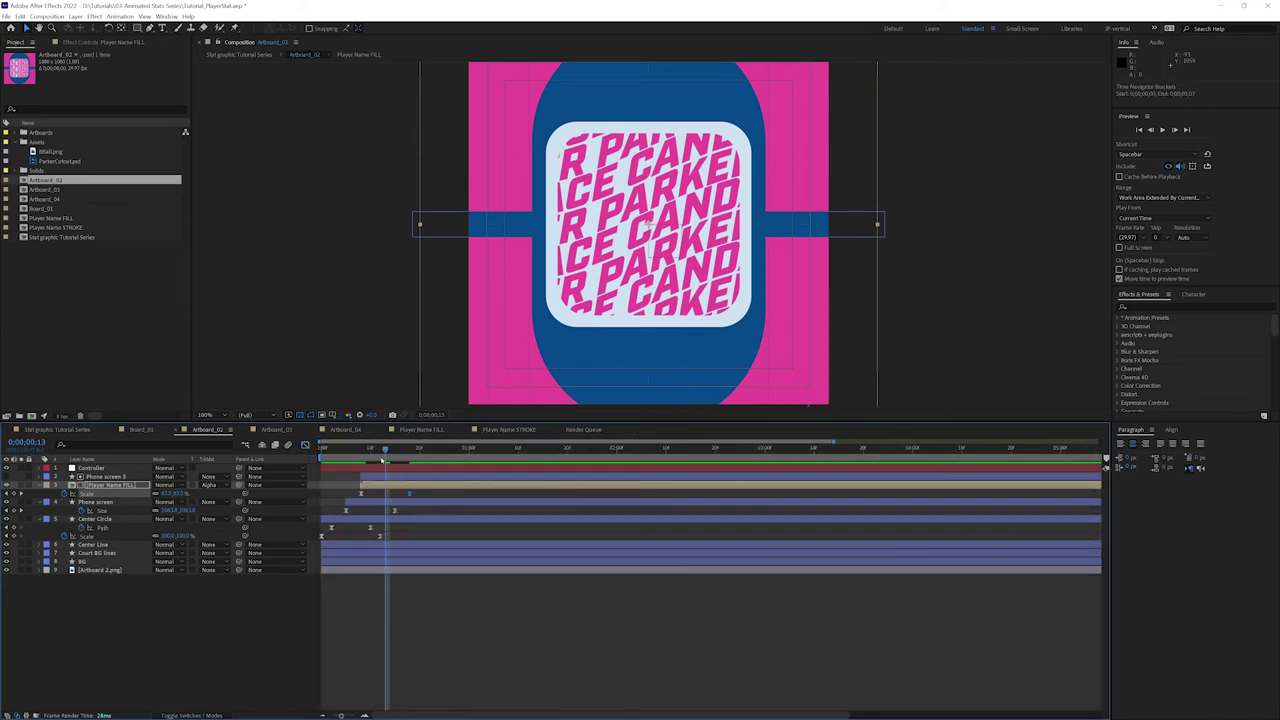
- Preview the scaling player-name text reveal from the first frame
key(space)
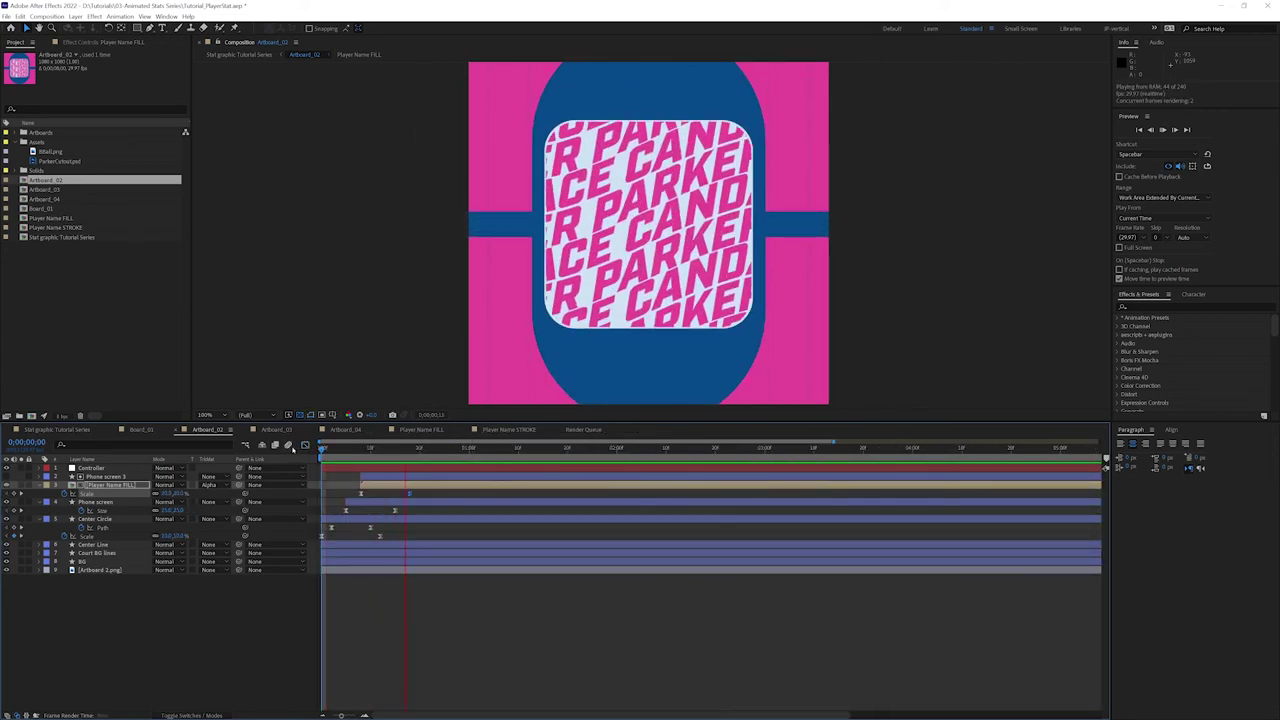
key(space)
drag(326, 450, 276, 452)
key(space)
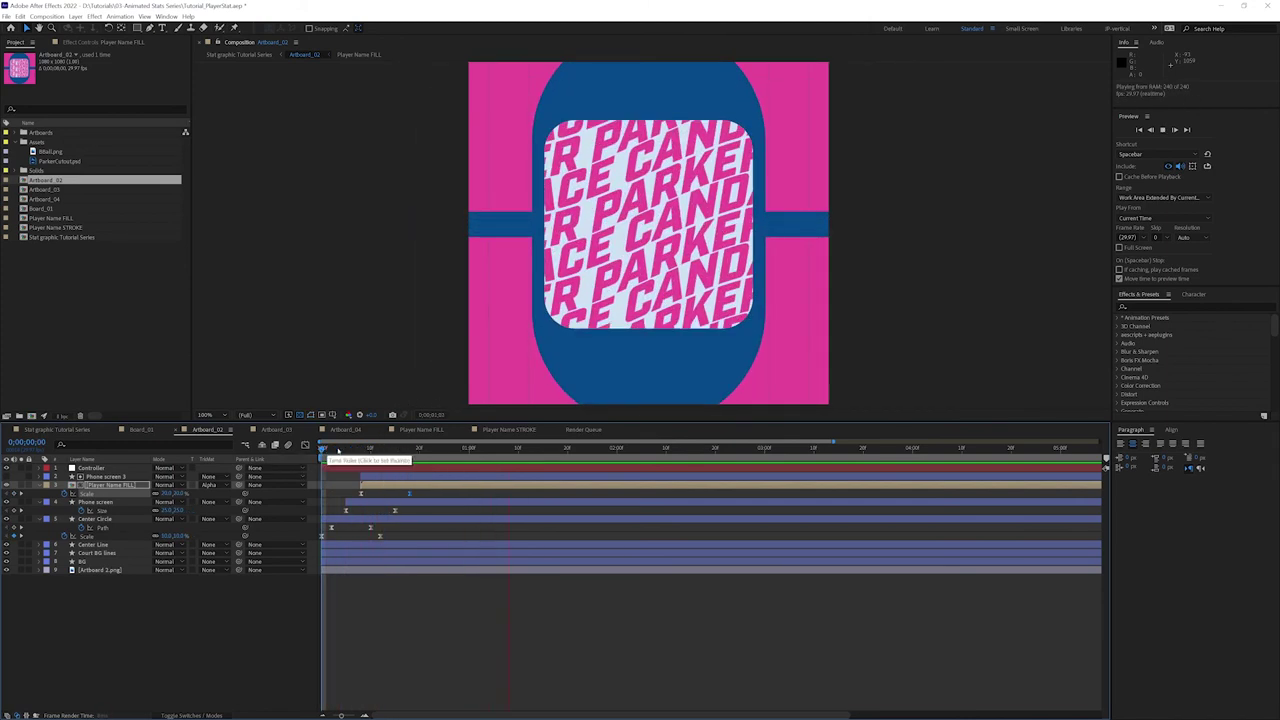
key(space)
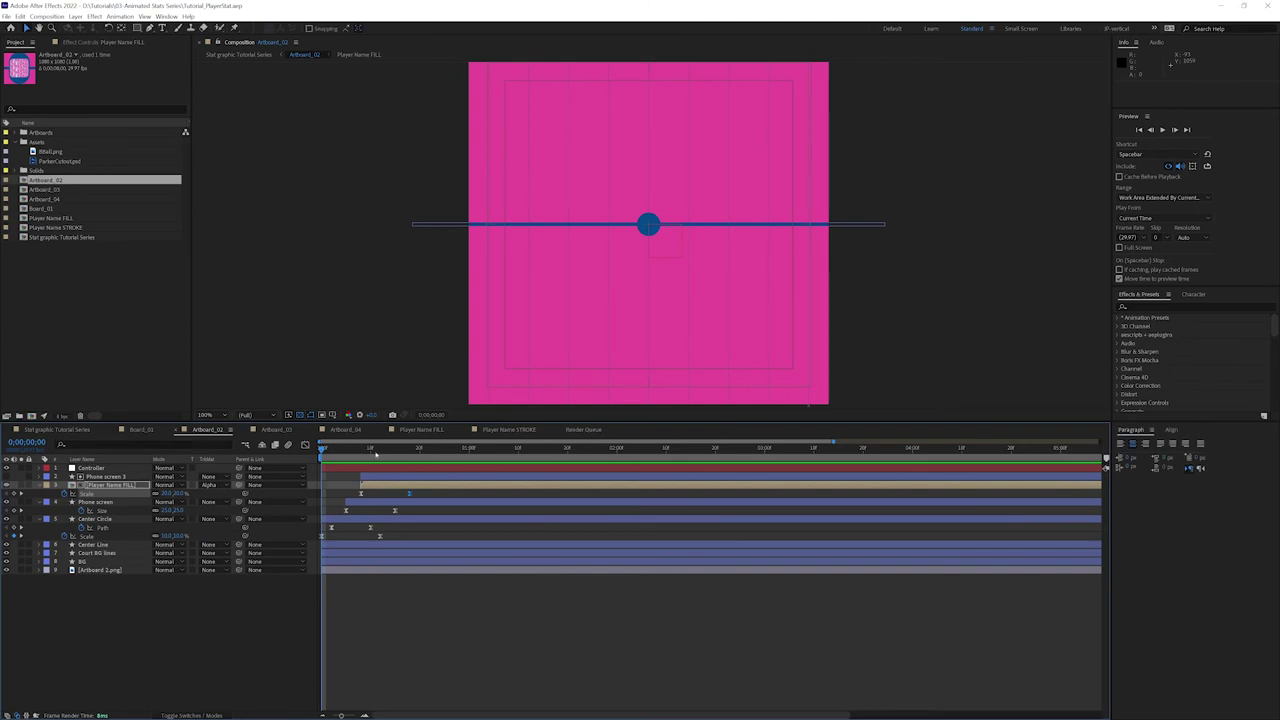
- Duplicate the Phone screen layer, place the copy above Phone screen 3, start it at frame 11 and check the overlap at frame 14
click(105, 502)
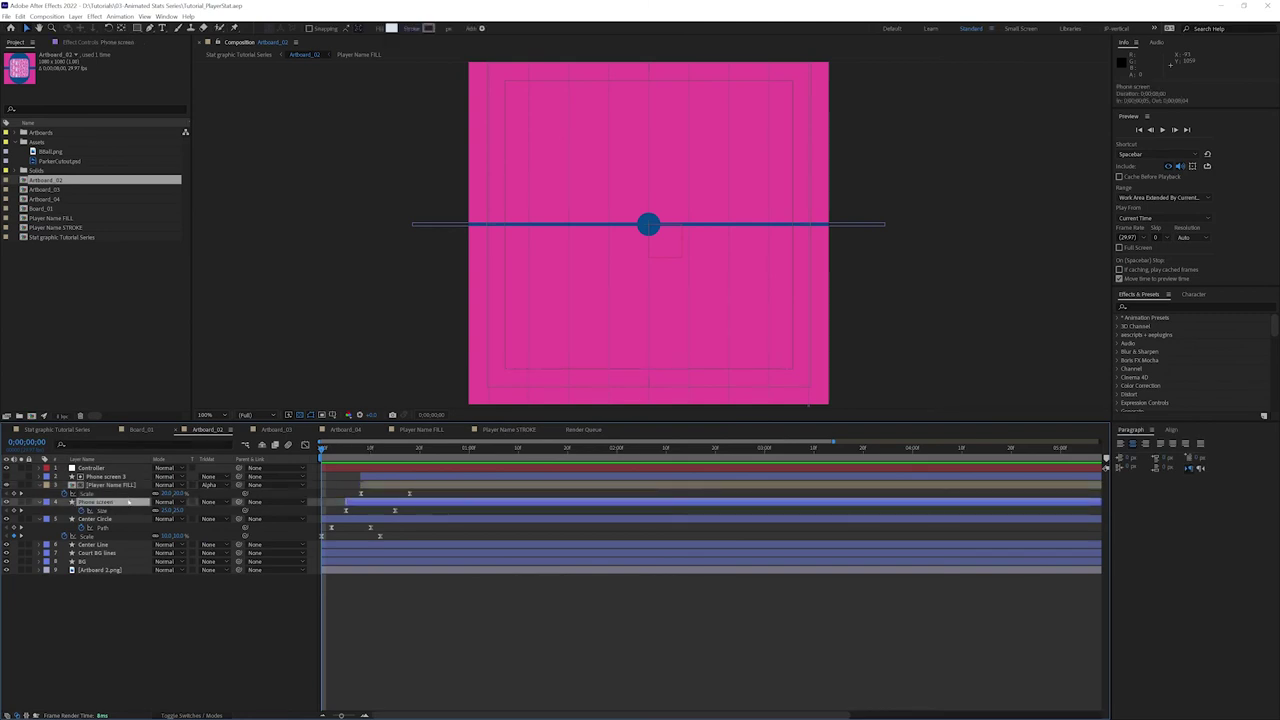
key(ctrl+d)
drag(97, 505, 100, 472)
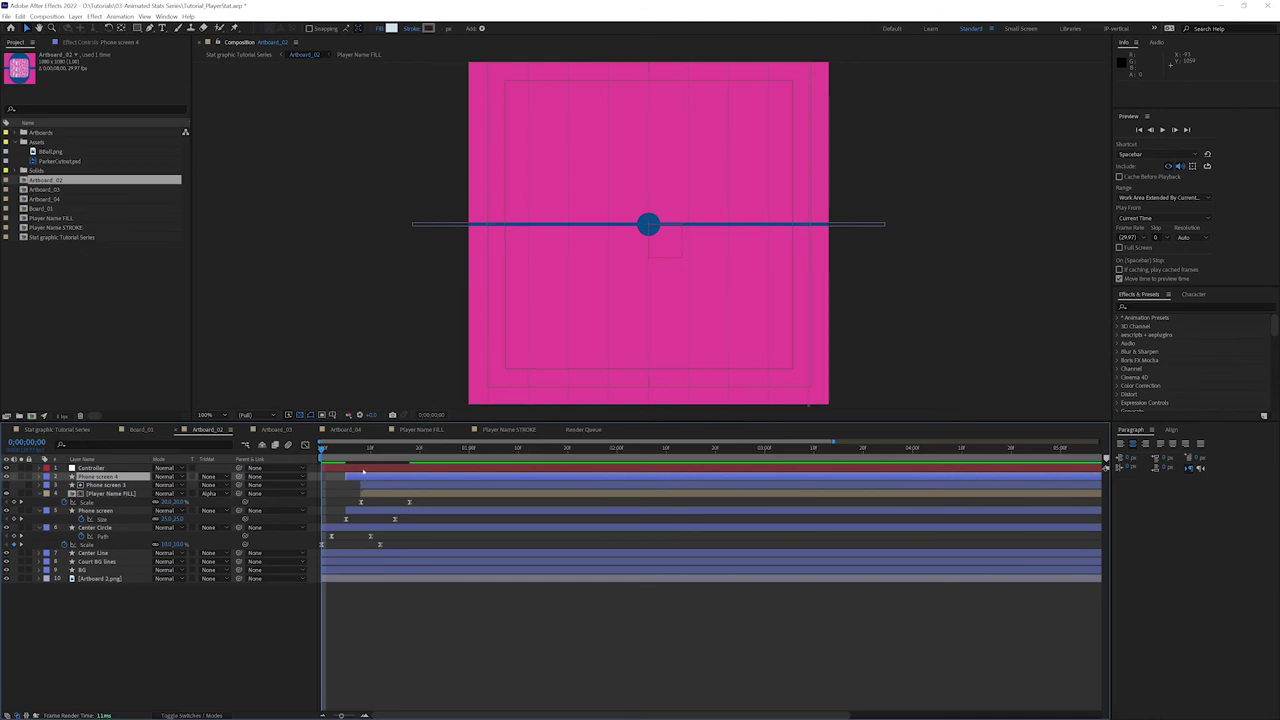
key(alt+Page_Down)
key(alt+Page_Down)
key(alt+Page_Down)
key(space)
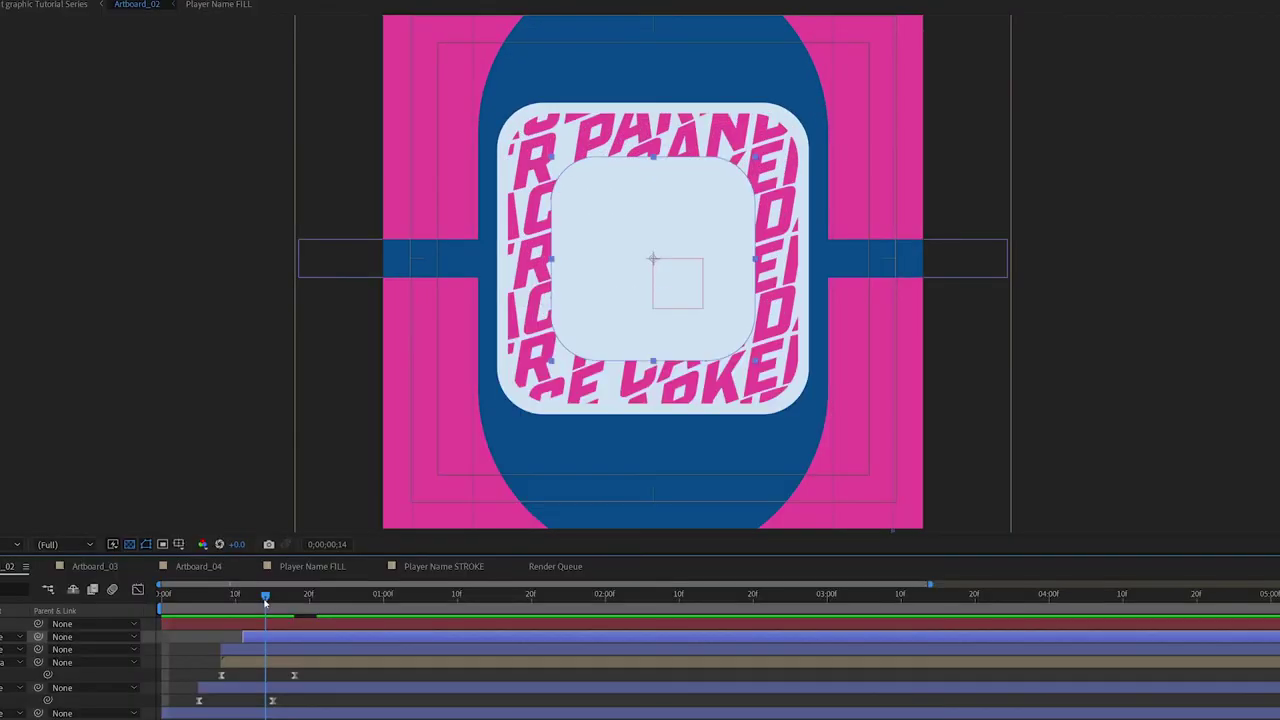
click(95, 566)
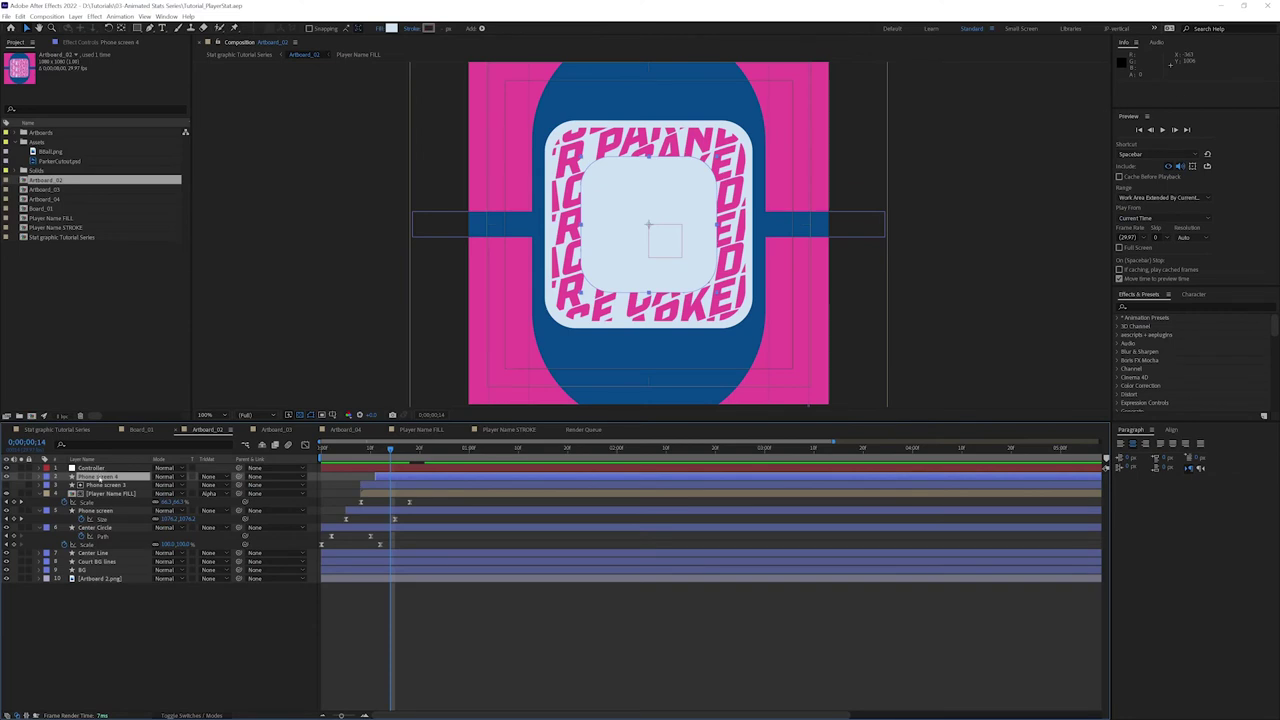
- Link Phone screen 4's fill color to the Controller layer's Accent Color with an expression and save the project
click(100, 478)
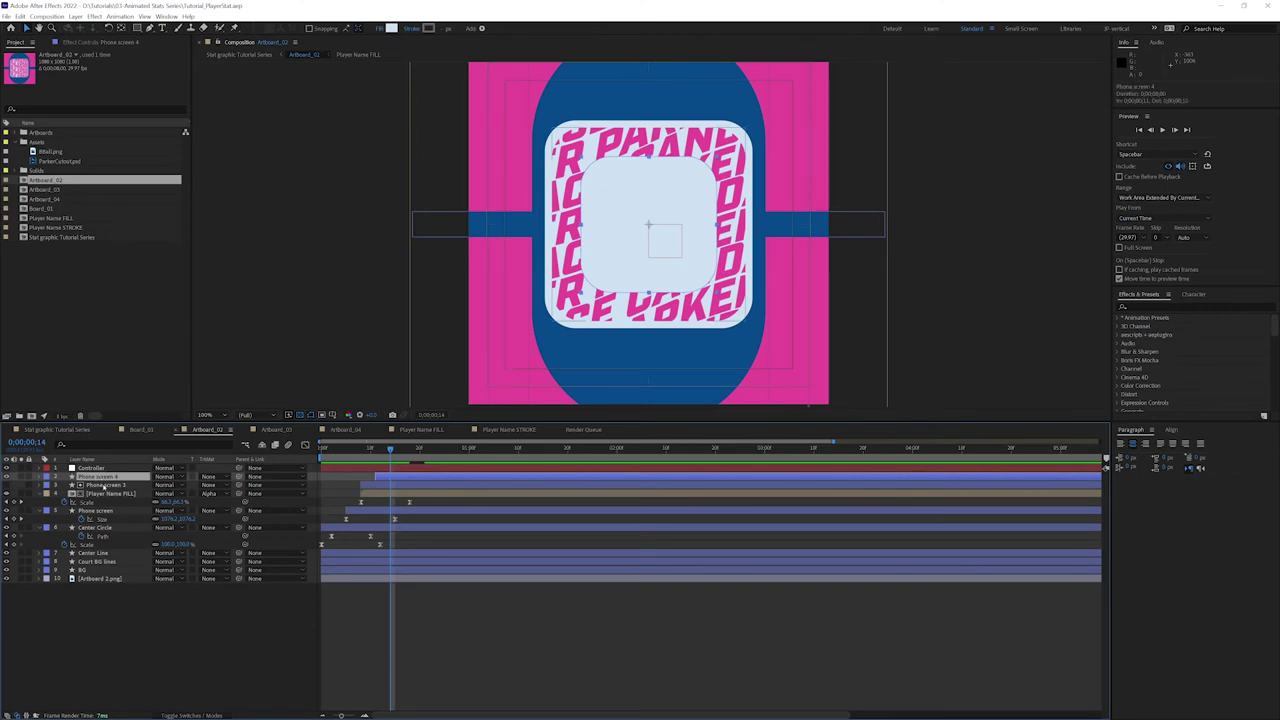
click(74, 445)
text(colo)
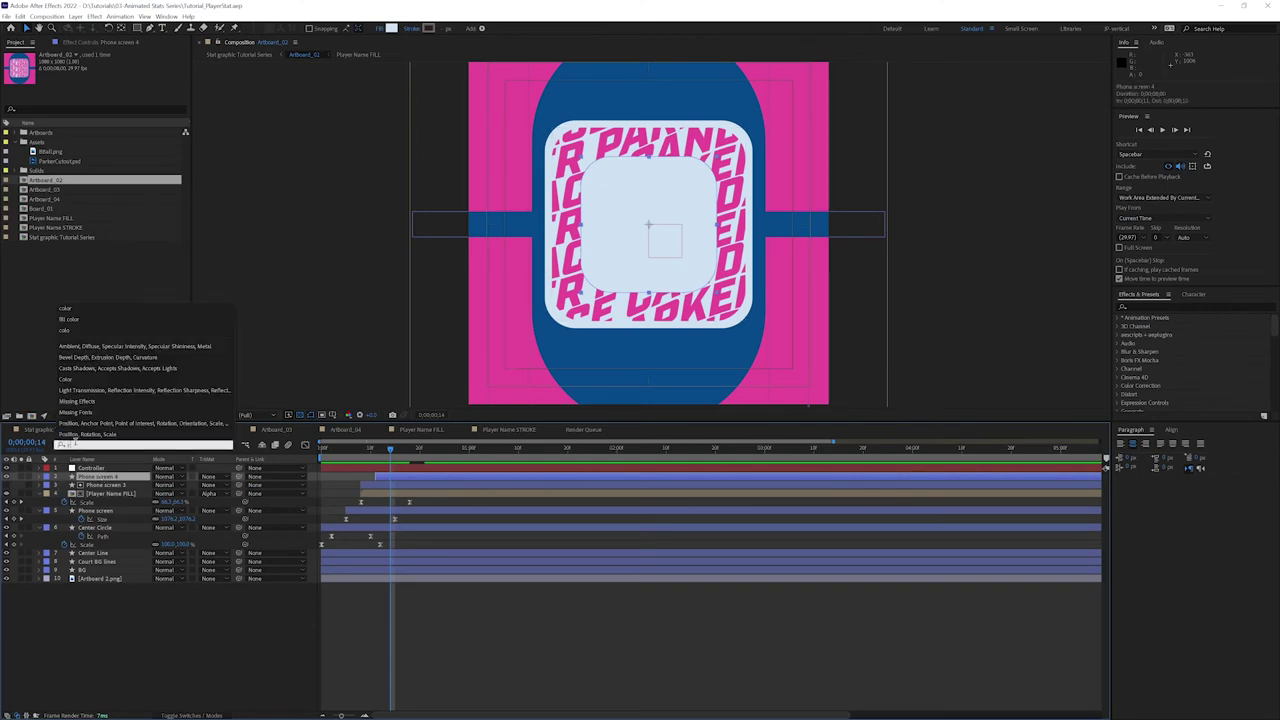
text(r)
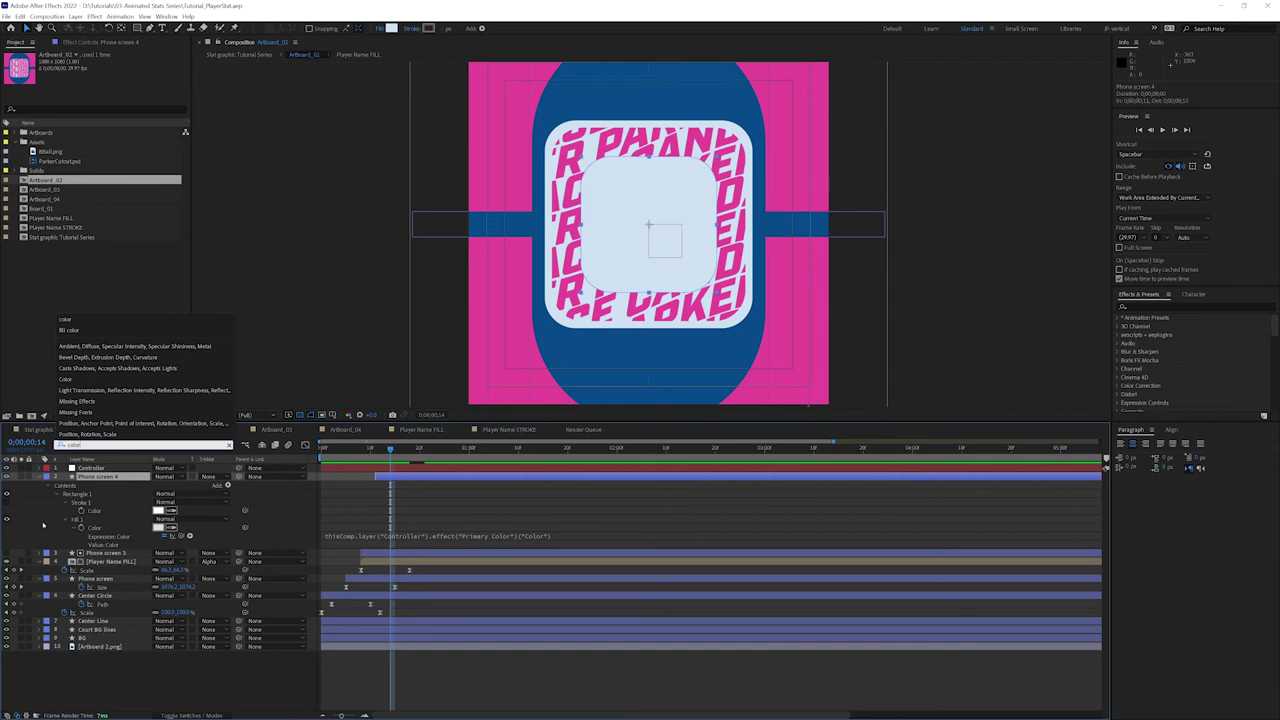
click(43, 526)
click(88, 467)
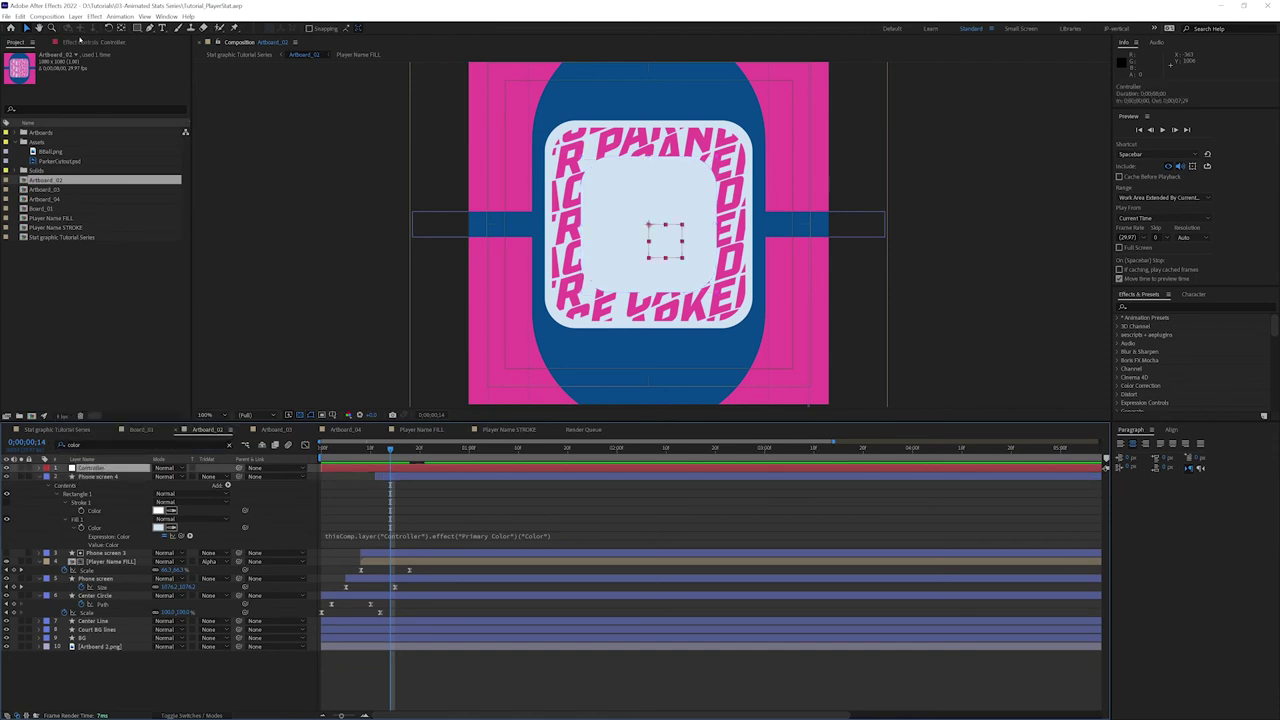
click(82, 42)
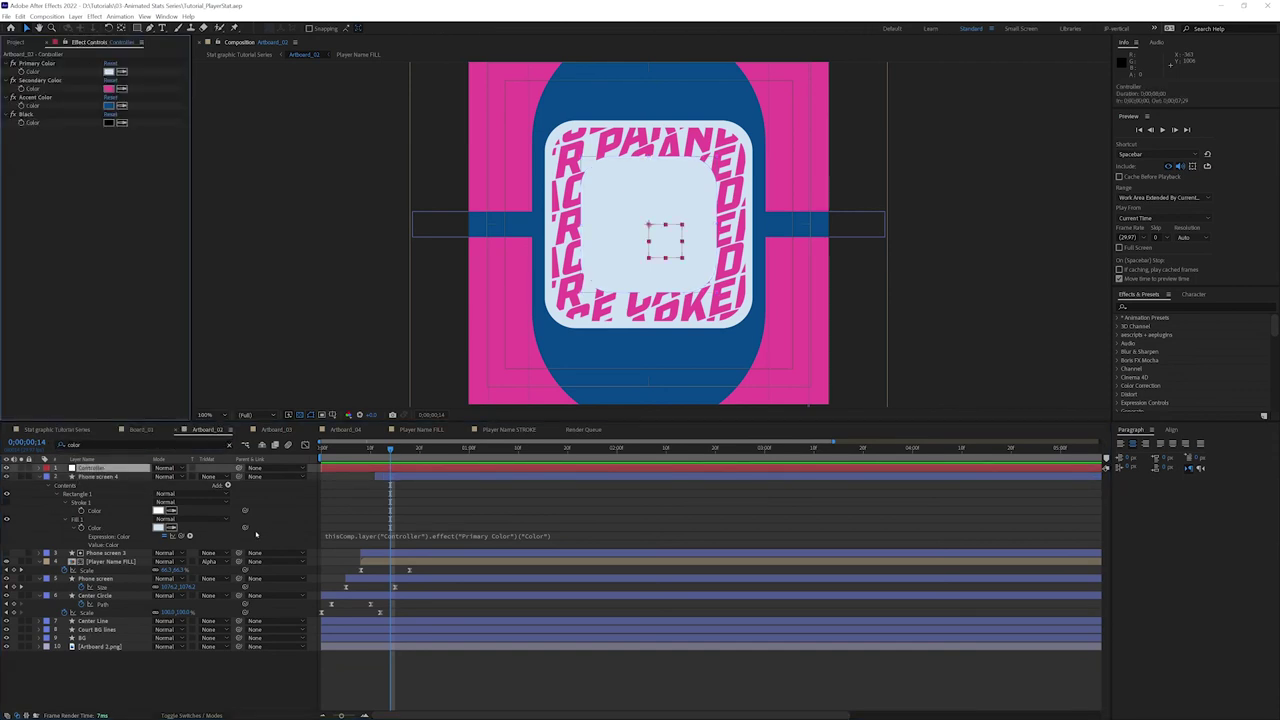
drag(244, 512, 45, 106)
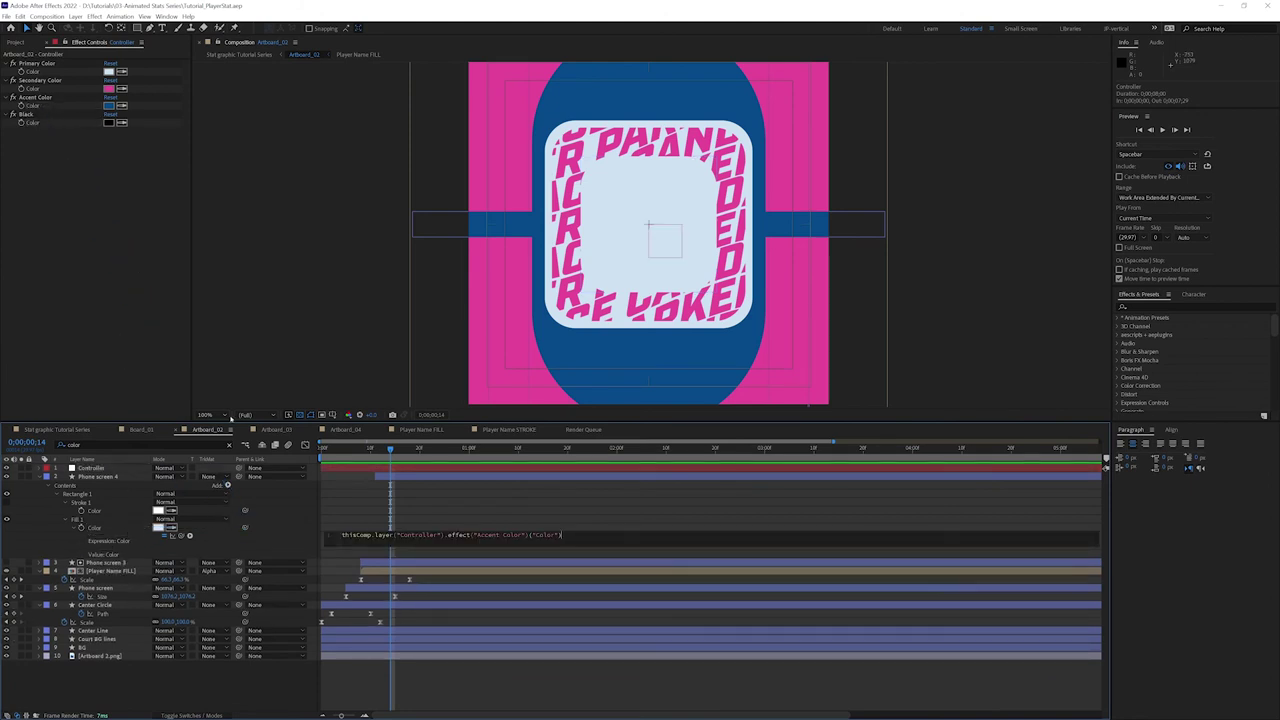
click(356, 494)
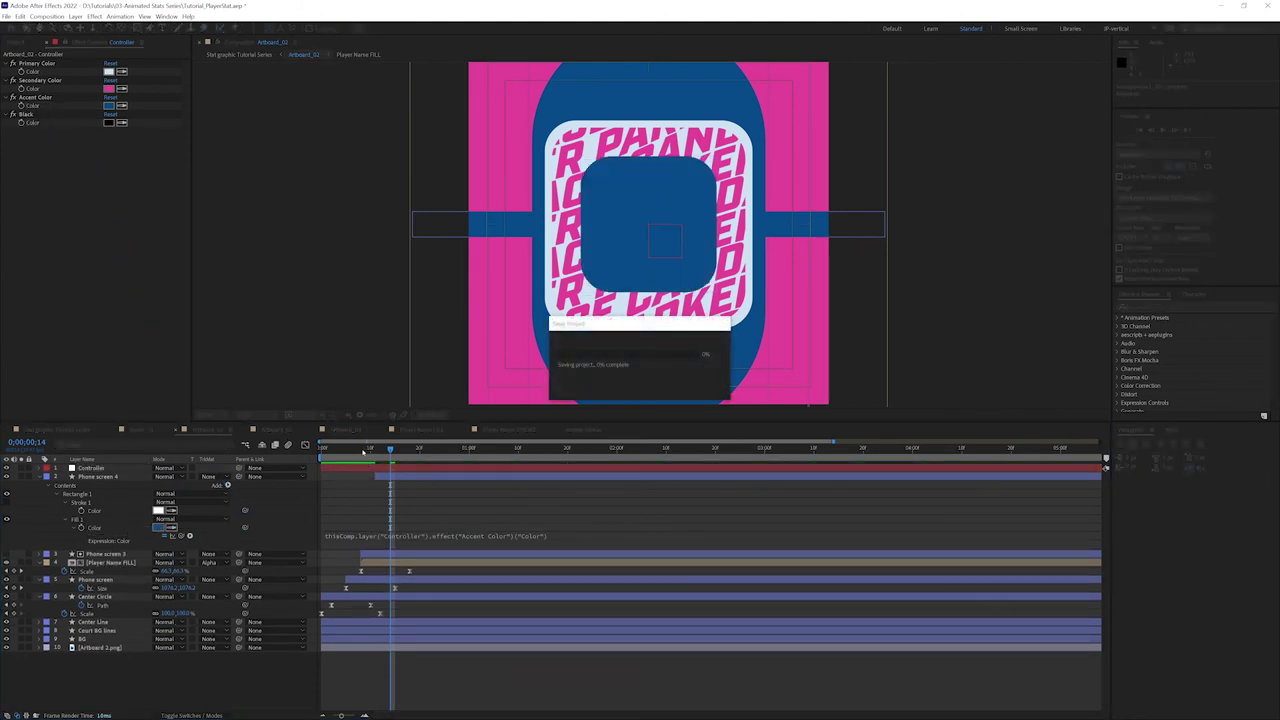
- Check the Artboard_02 animation at frame 11, where Phone screen 4 starts, and preview it from the first frame
click(376, 449)
drag(390, 485, 376, 485)
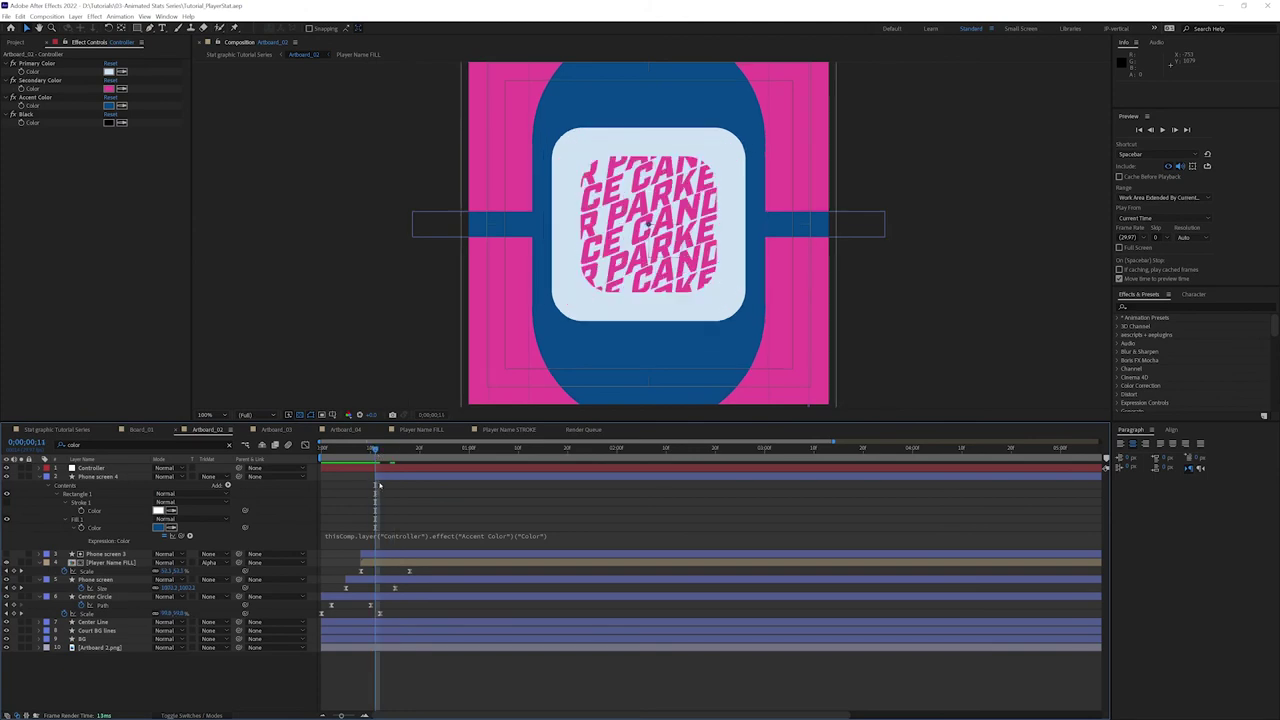
click(647, 226)
drag(375, 449, 307, 445)
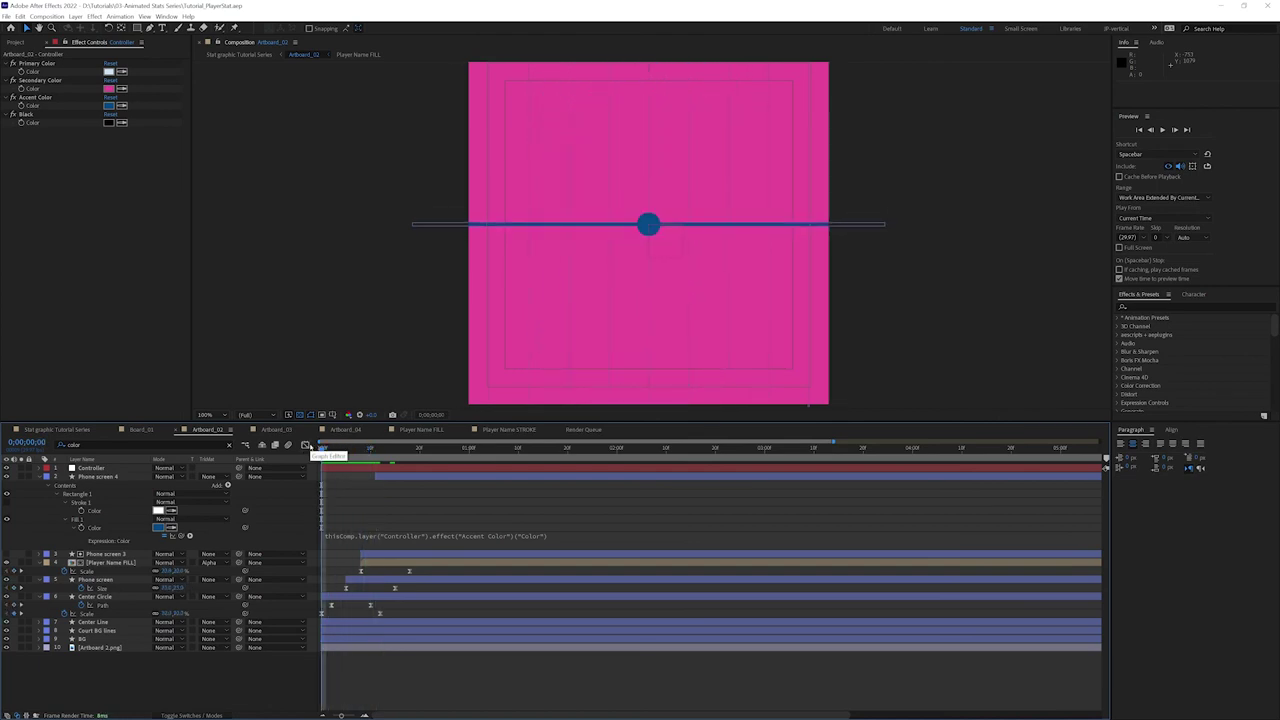
key(space)
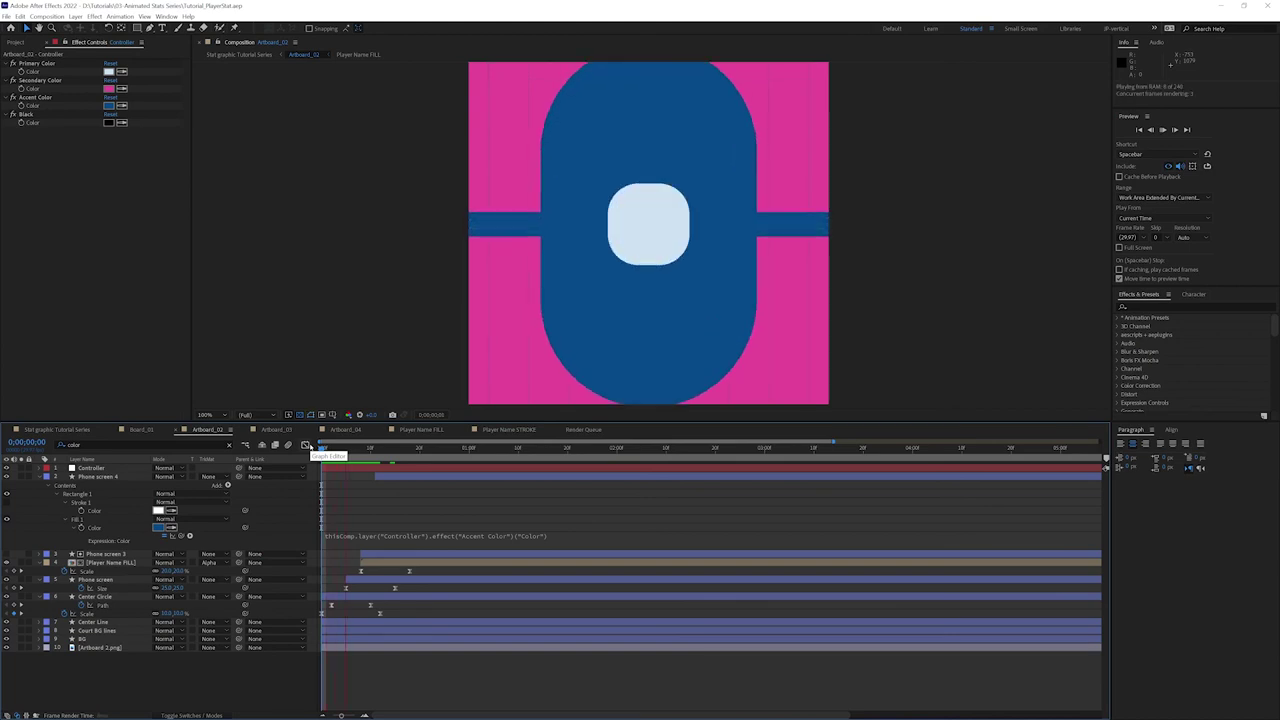
key(space)
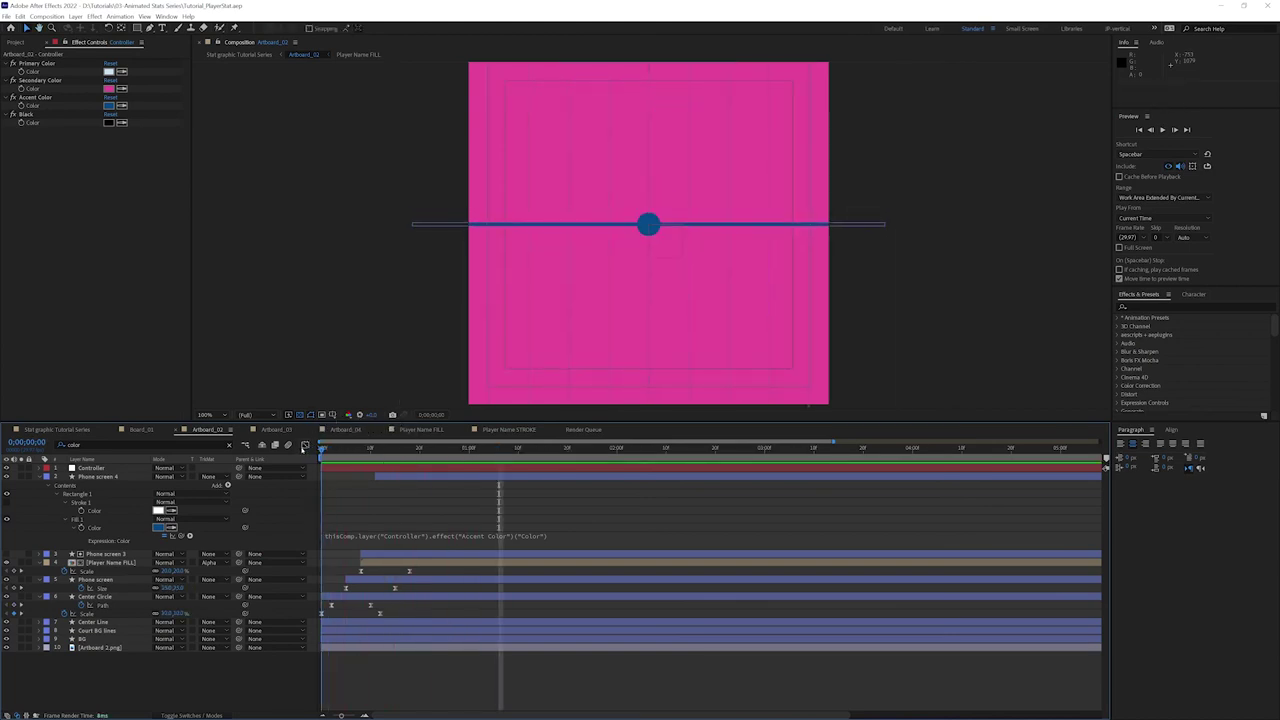
- End the work area of the Stat graphic Tutorial Series composition at 0;00;04;11 and preview it from the first frame
click(45, 430)
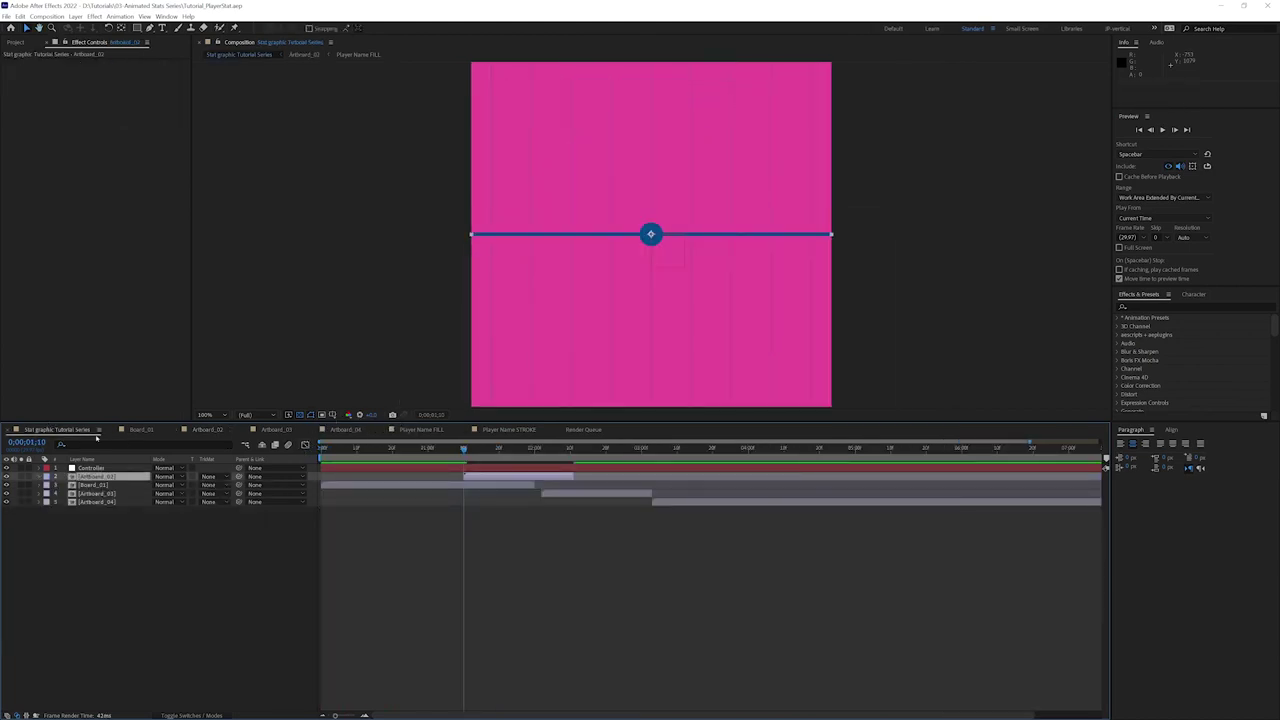
click(322, 449)
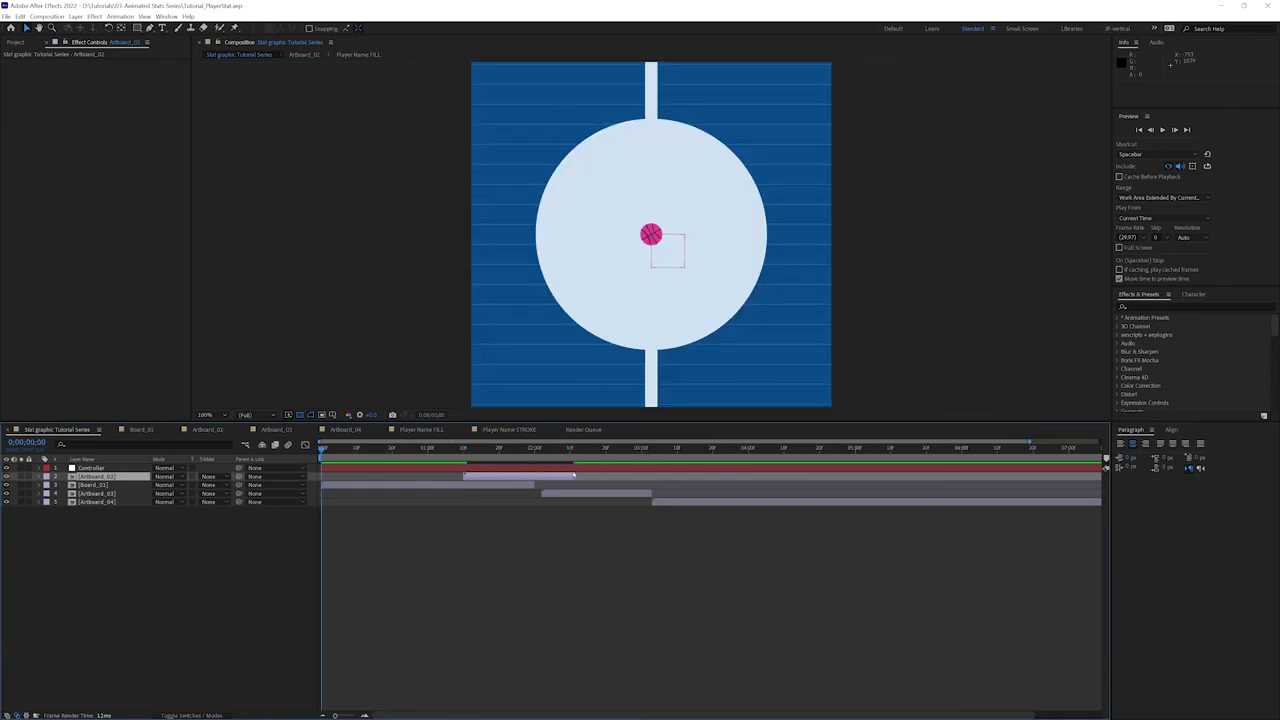
key(n)
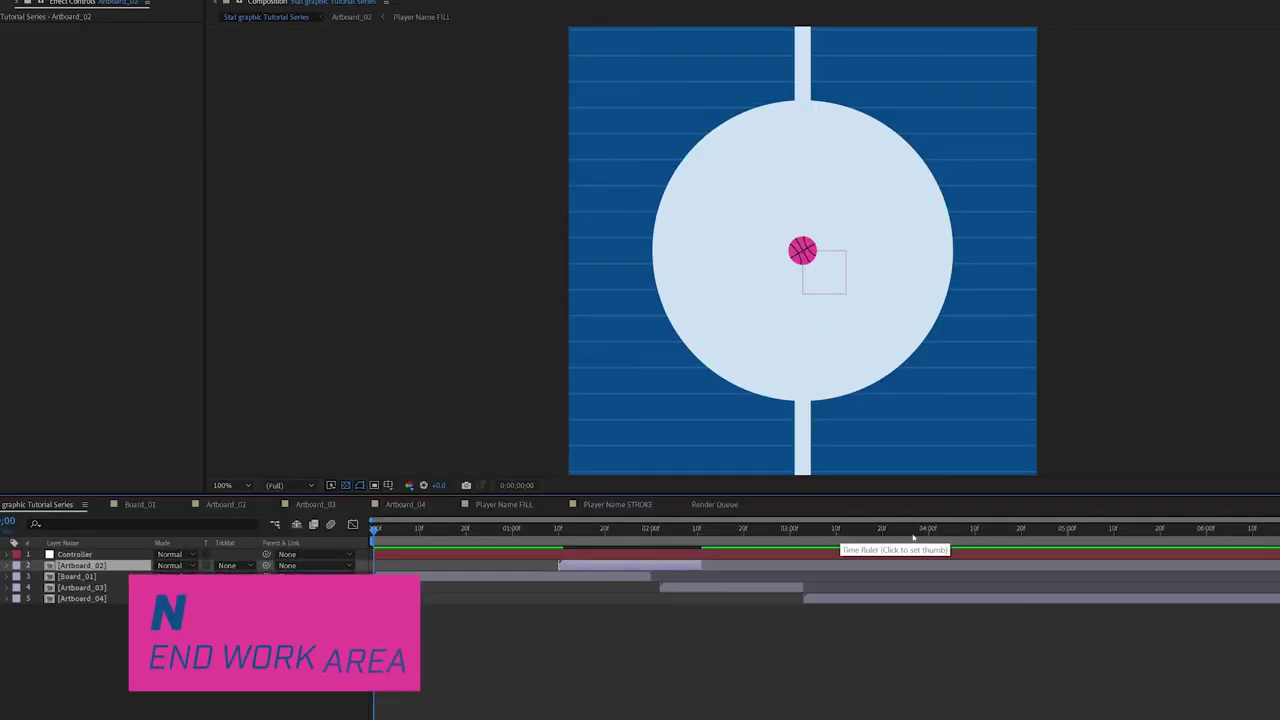
drag(913, 538, 980, 535)
key(n)
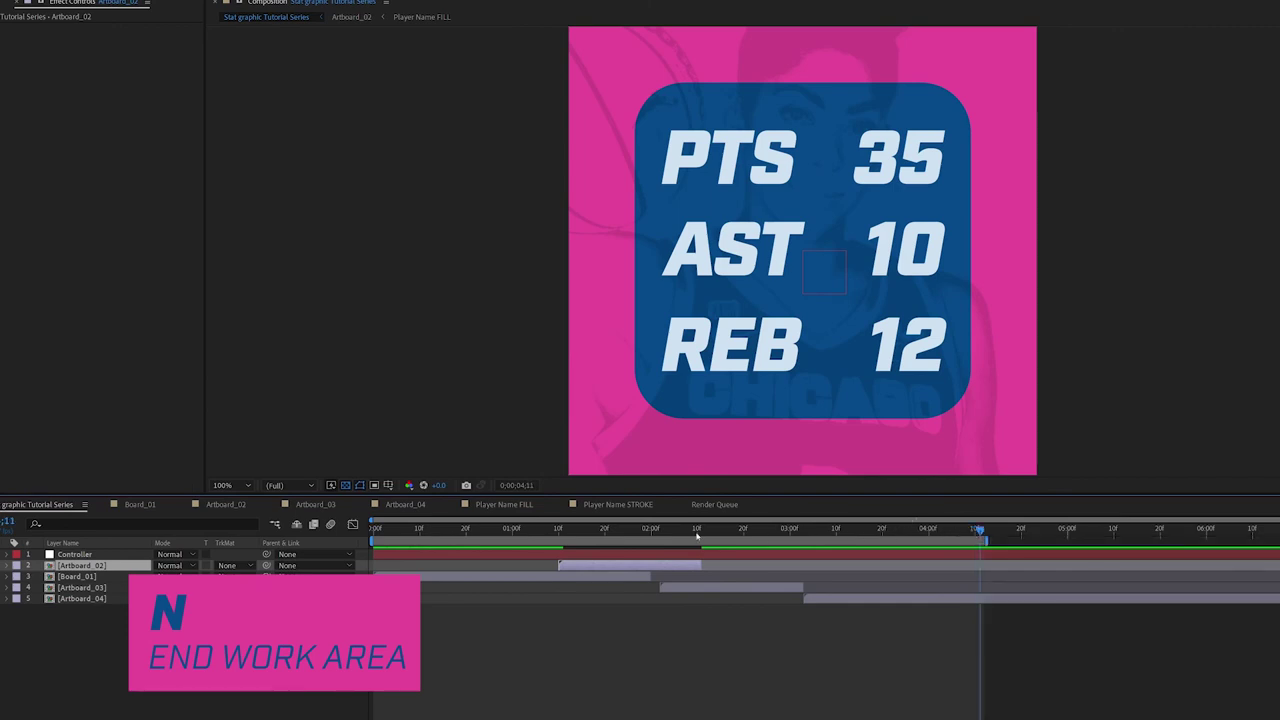
key(Home)
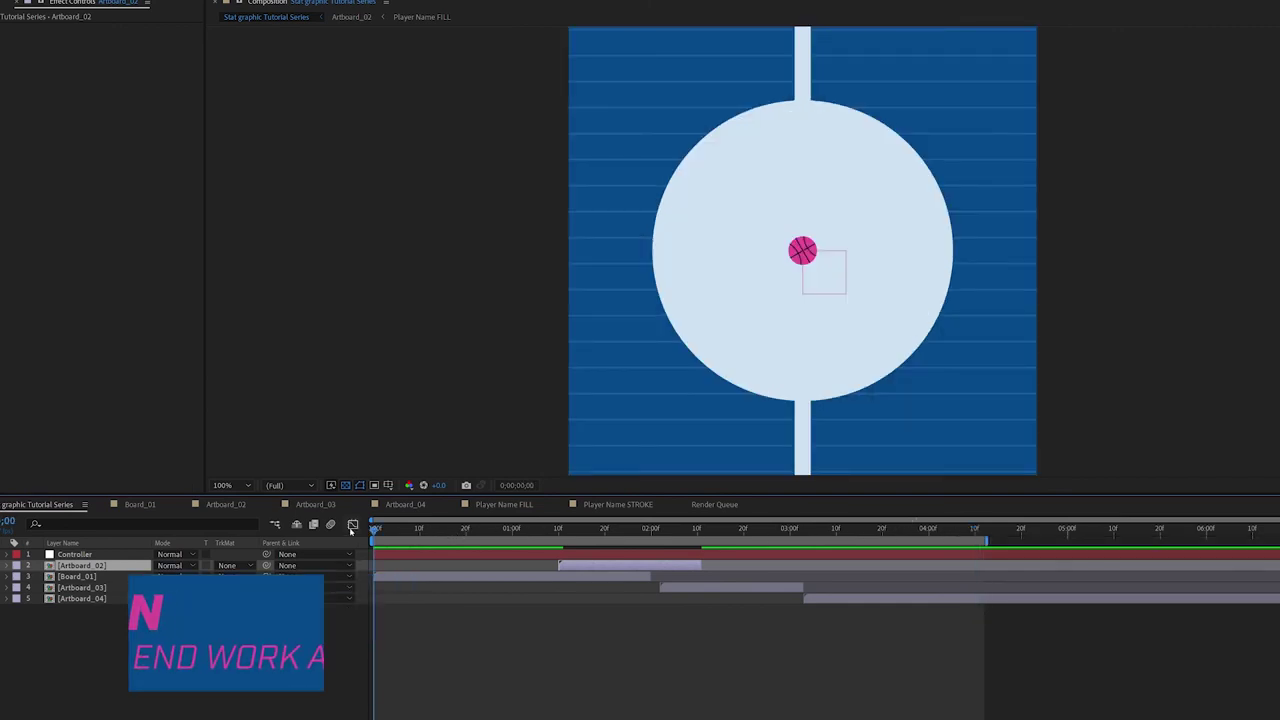
key(space)
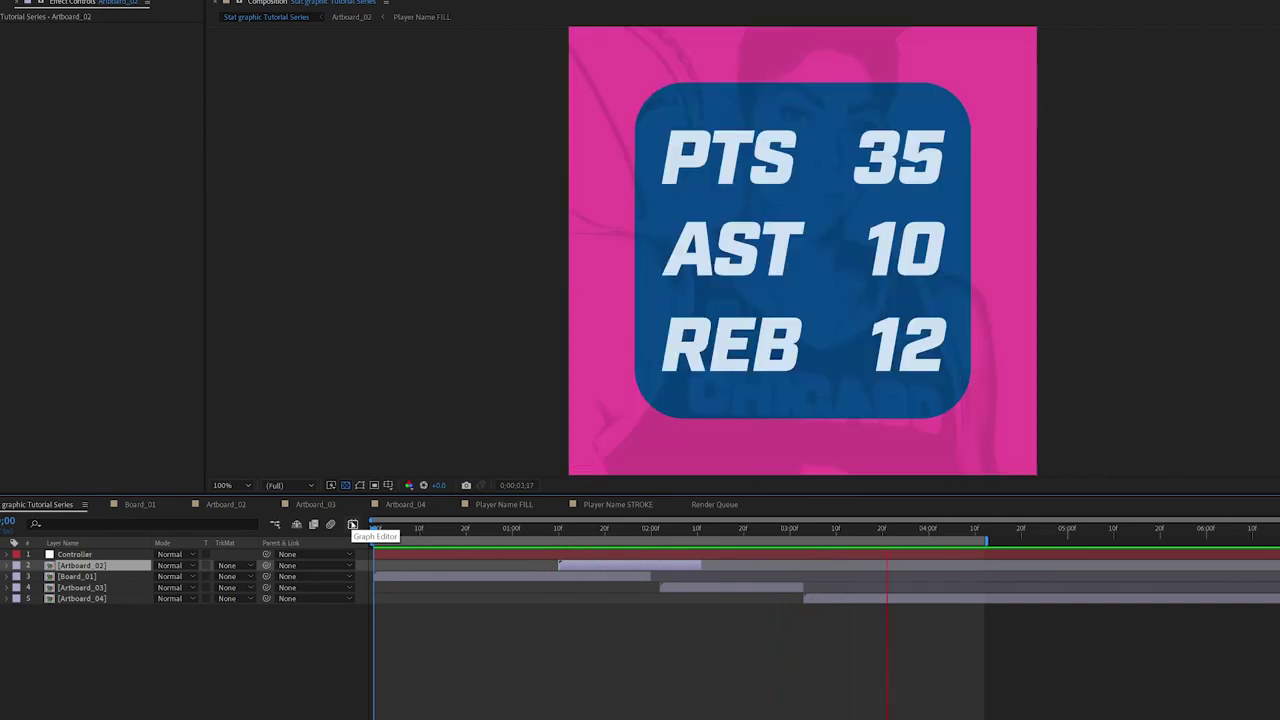
- Trim the end of Board_01 to a few frames after Artboard_02 starts, and cut Artboard_02's end at 0;00;01;23
drag(668, 532, 618, 532)
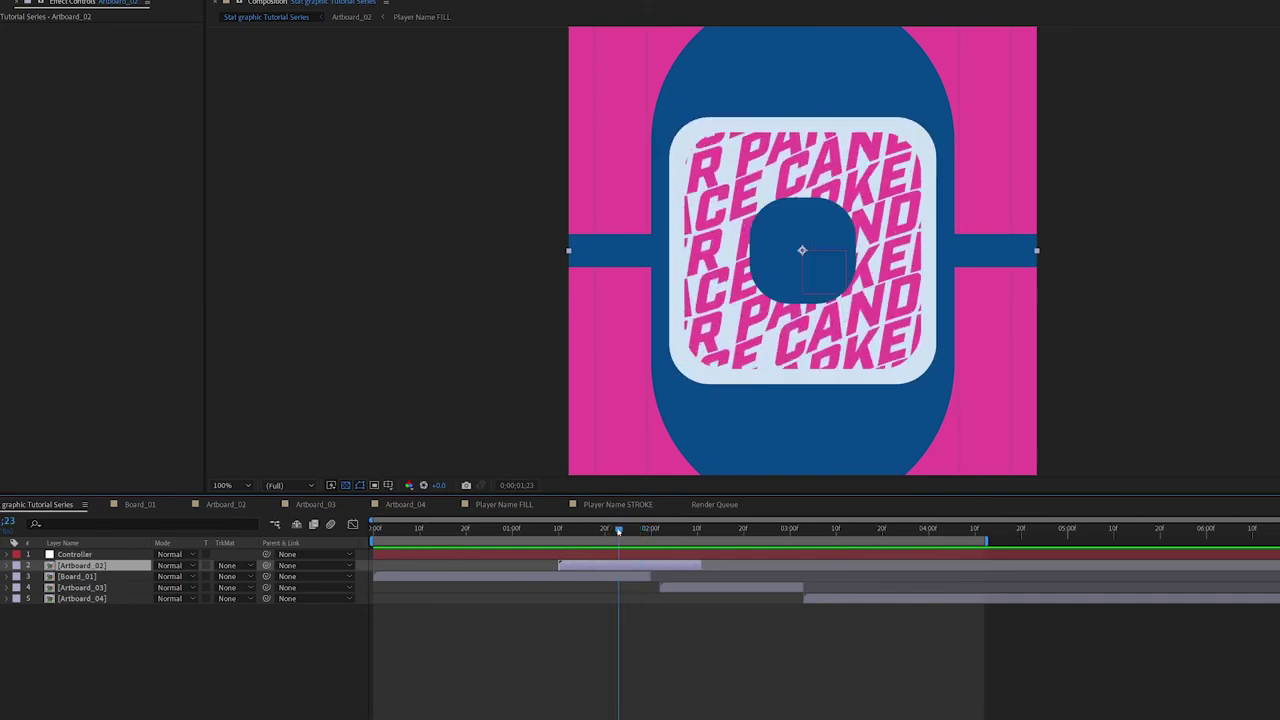
drag(650, 577, 568, 577)
click(698, 567)
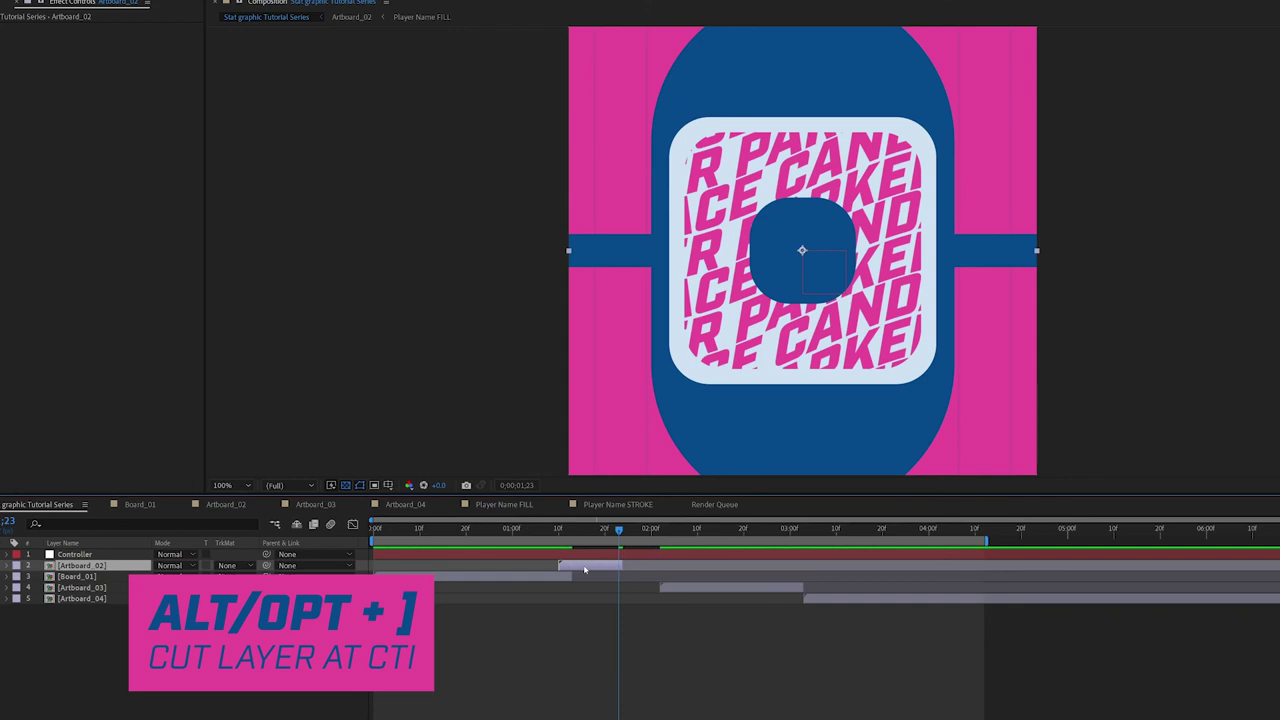
- Move Artboard_03 to start at 0;00;01;24 and shift Artboard_04 earlier so it starts where Artboard_03 ends
click(730, 588)
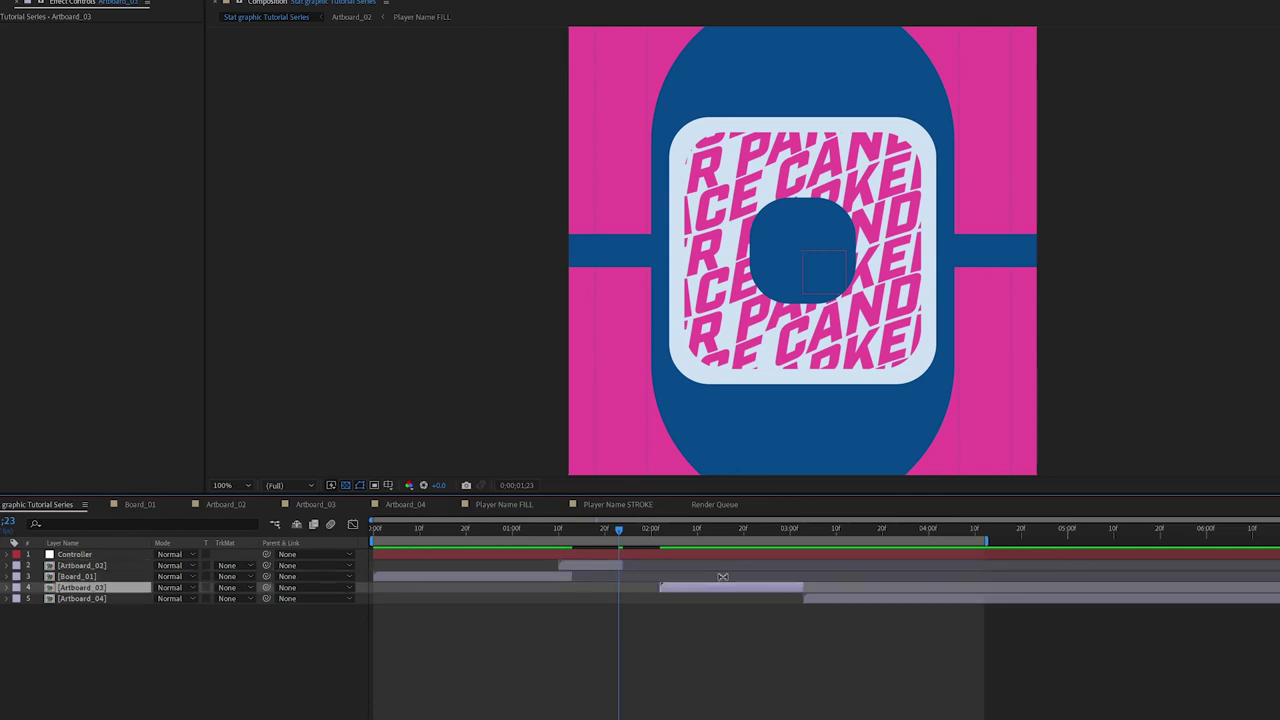
key(Page_Down)
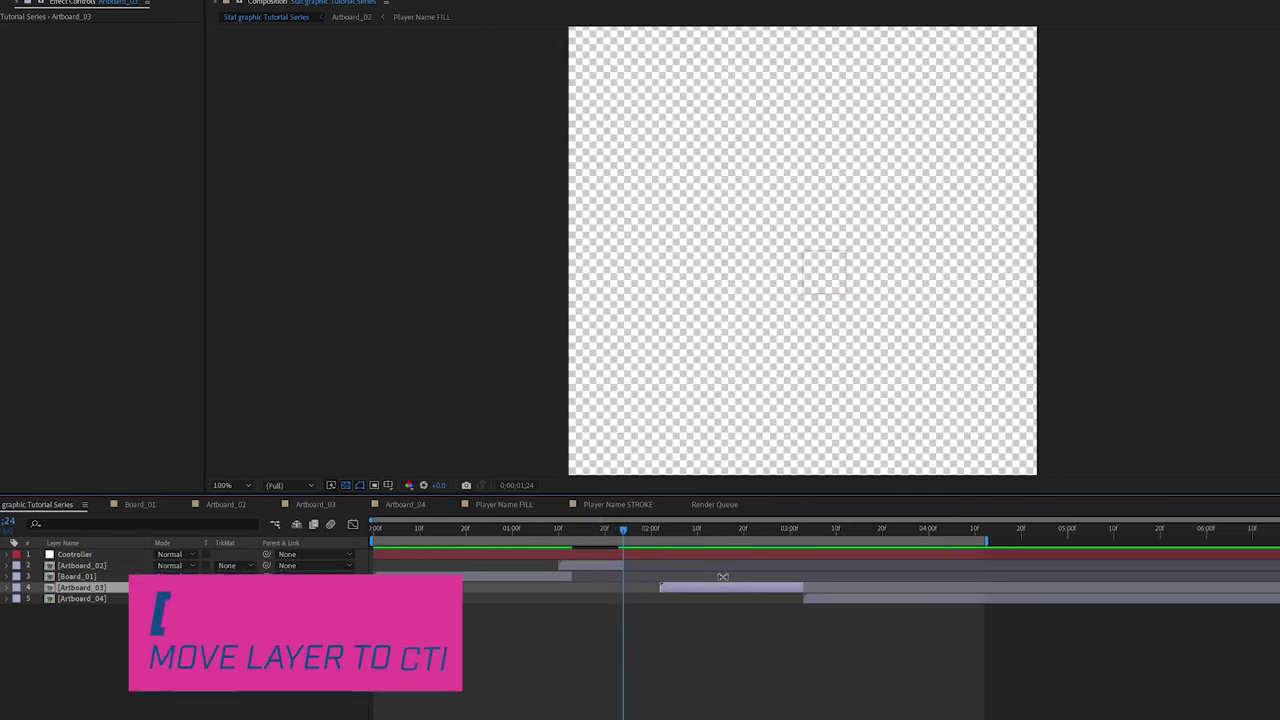
key(bracketleft)
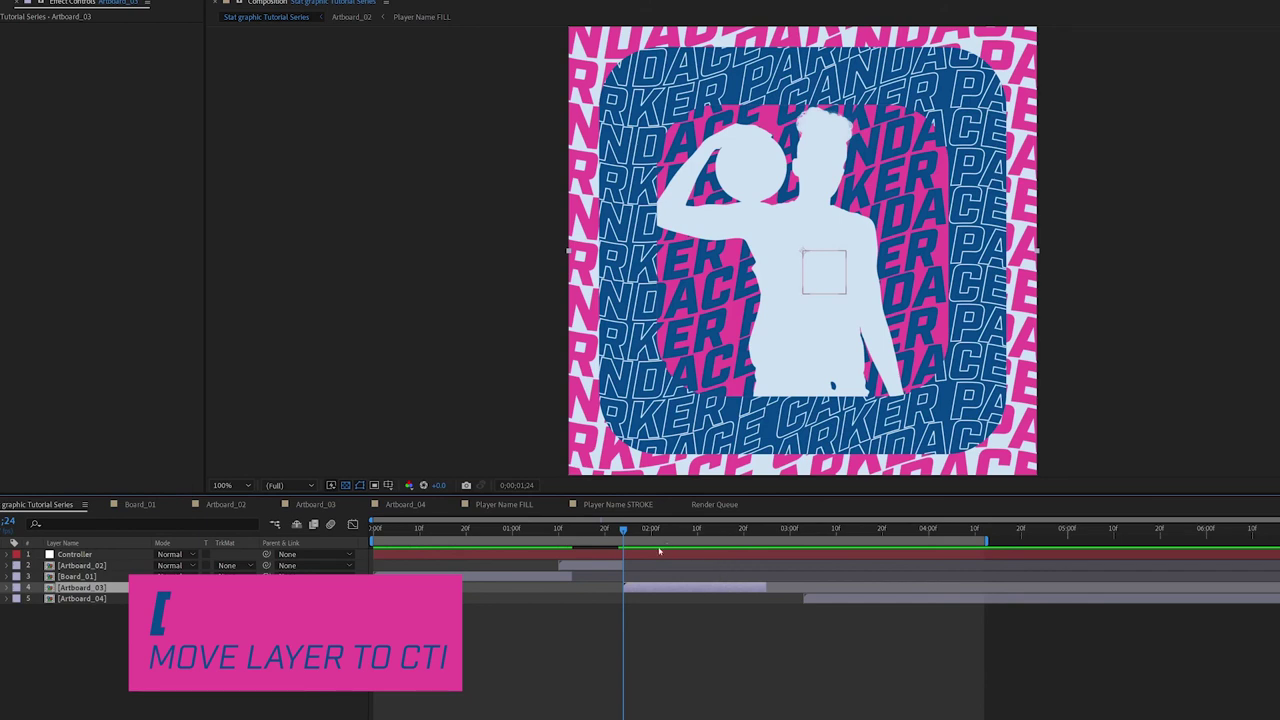
drag(830, 600, 793, 600)
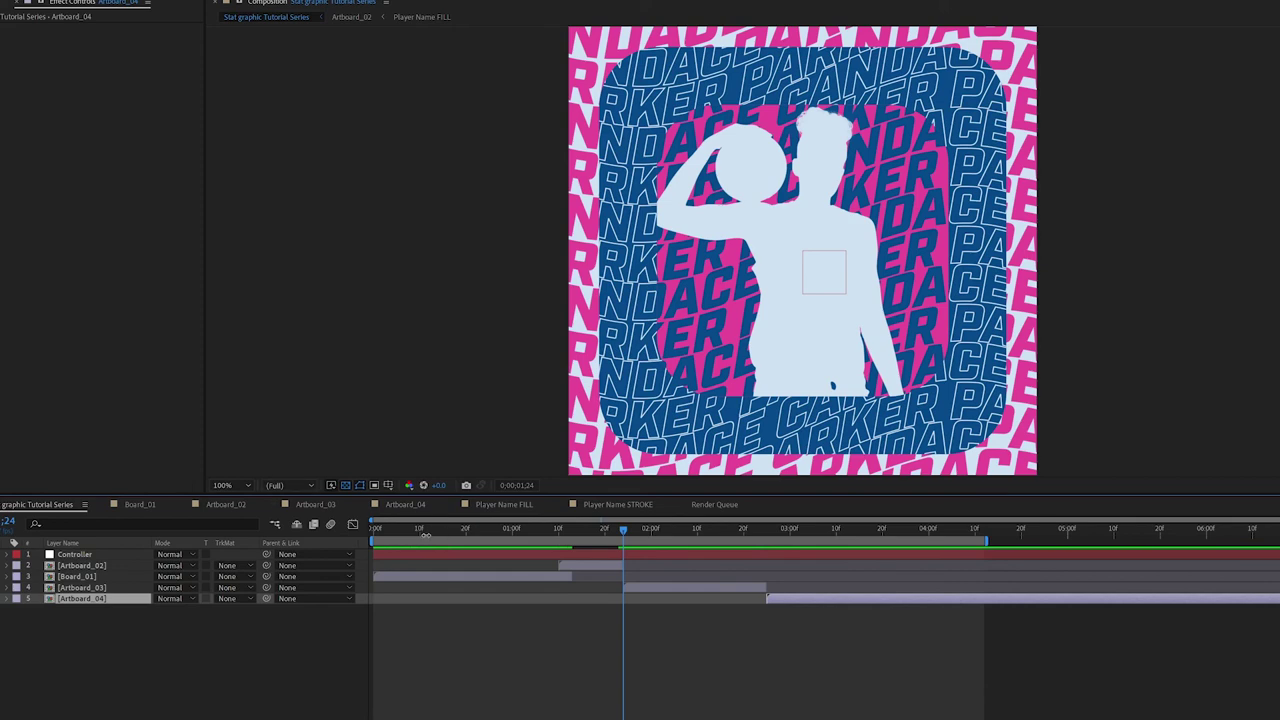
- Preview the retimed sequence from the first frame and check the cut into Artboard_02 at 0;00;01;10
key(Home)
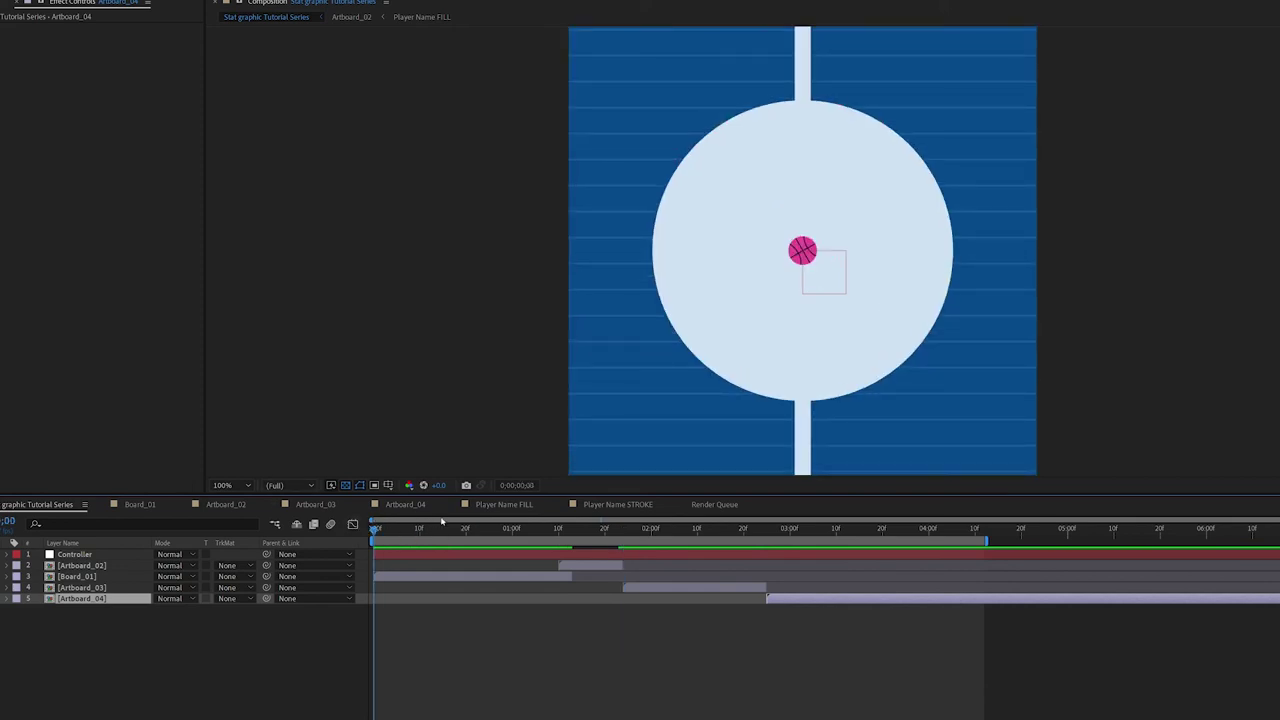
key(space)
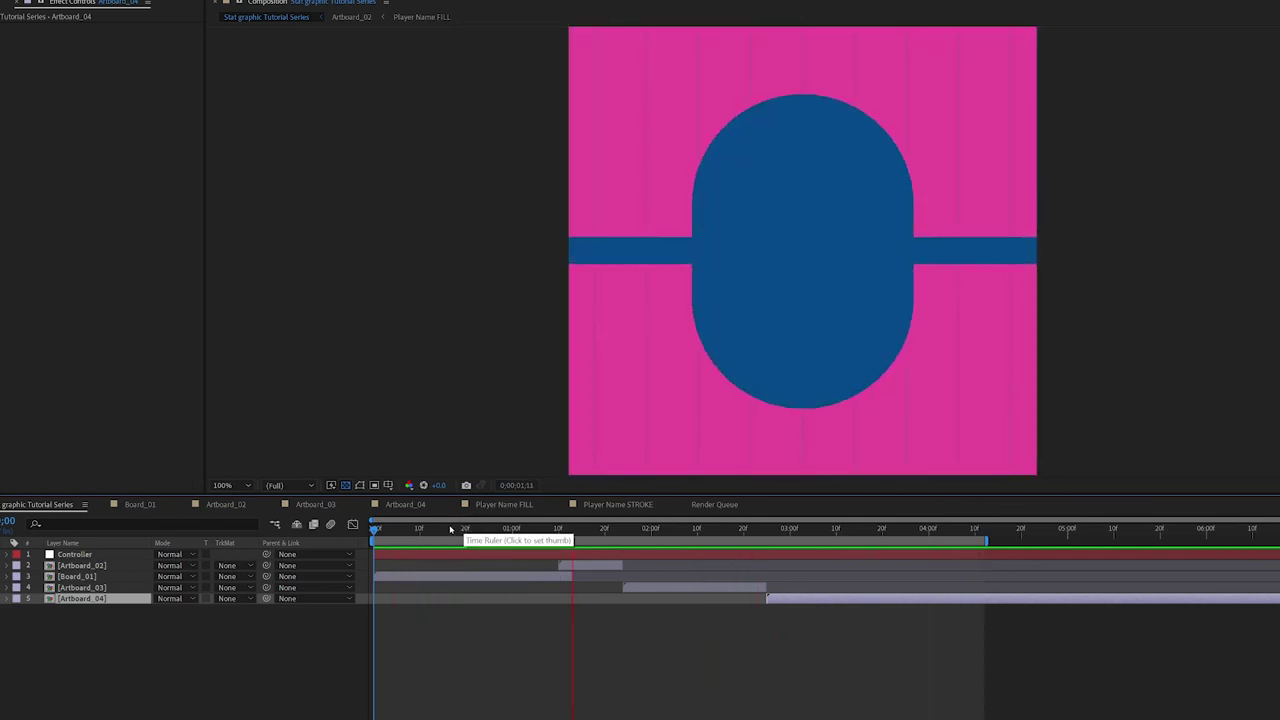
drag(528, 532, 558, 532)
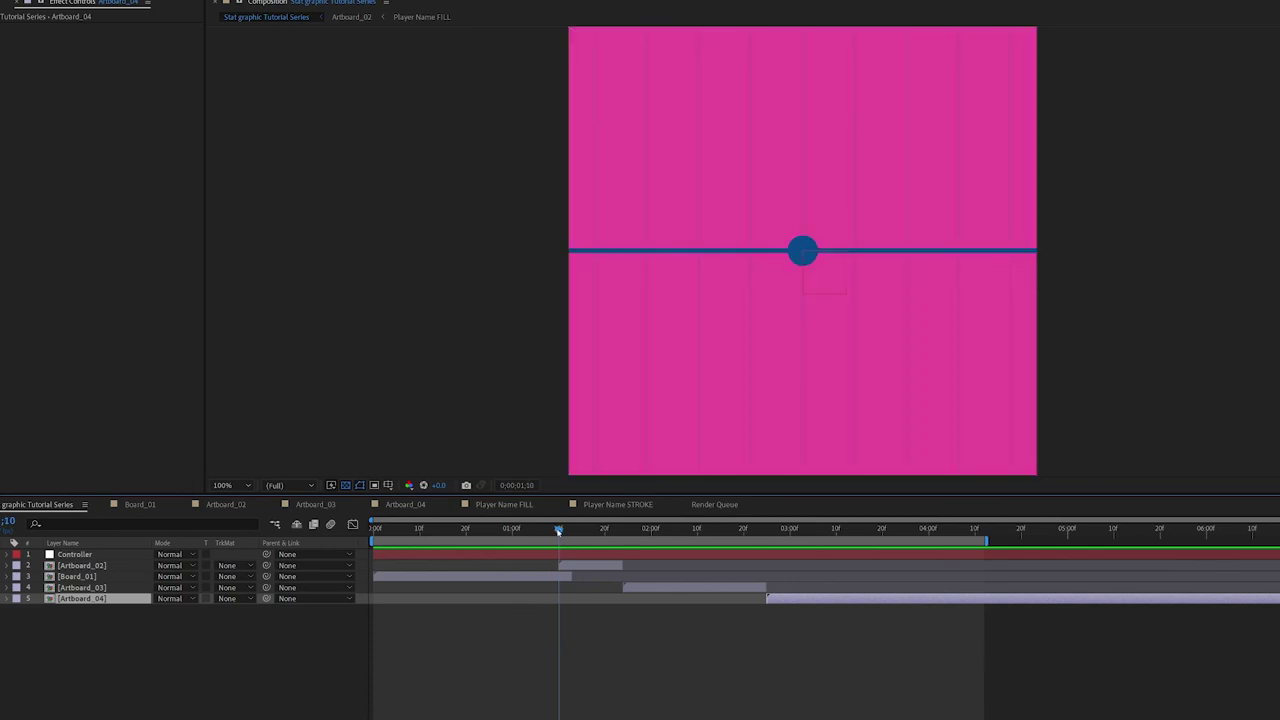
- Trim Artboard_02's first frame at 0;00;01;11, shift the layer one frame earlier and preview the sequence from the first frame
key(Page_Down)
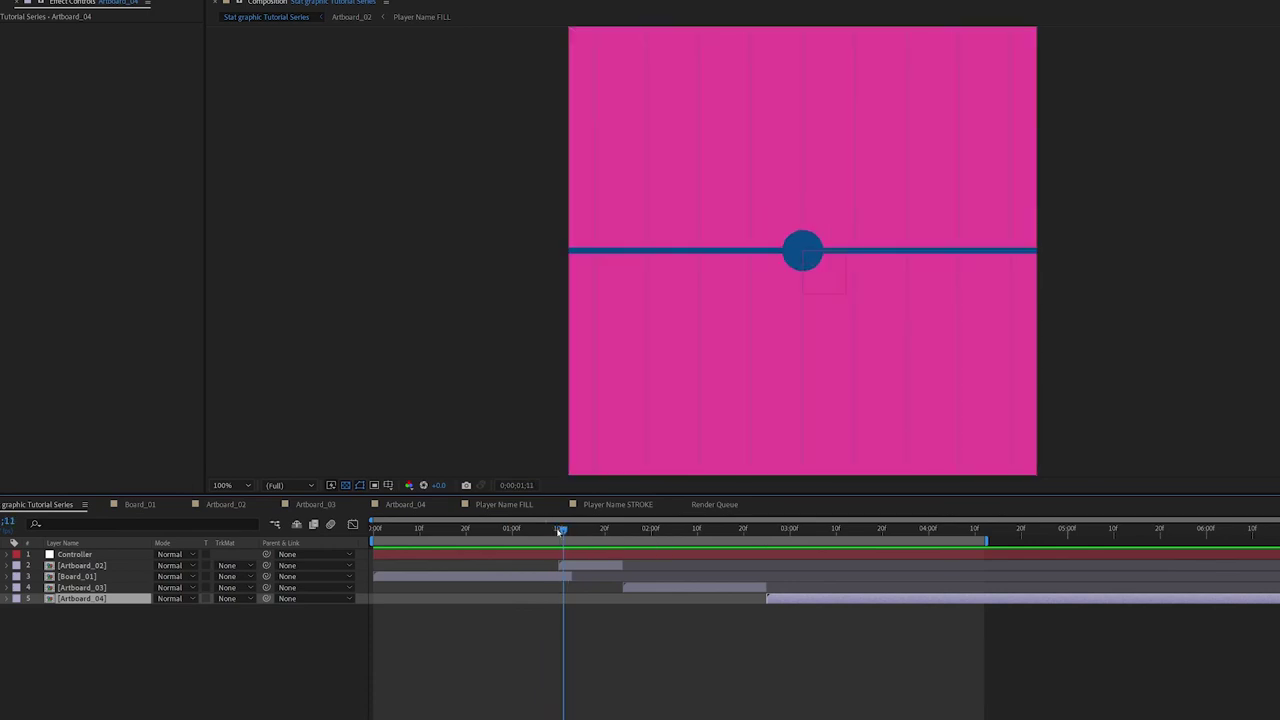
click(587, 566)
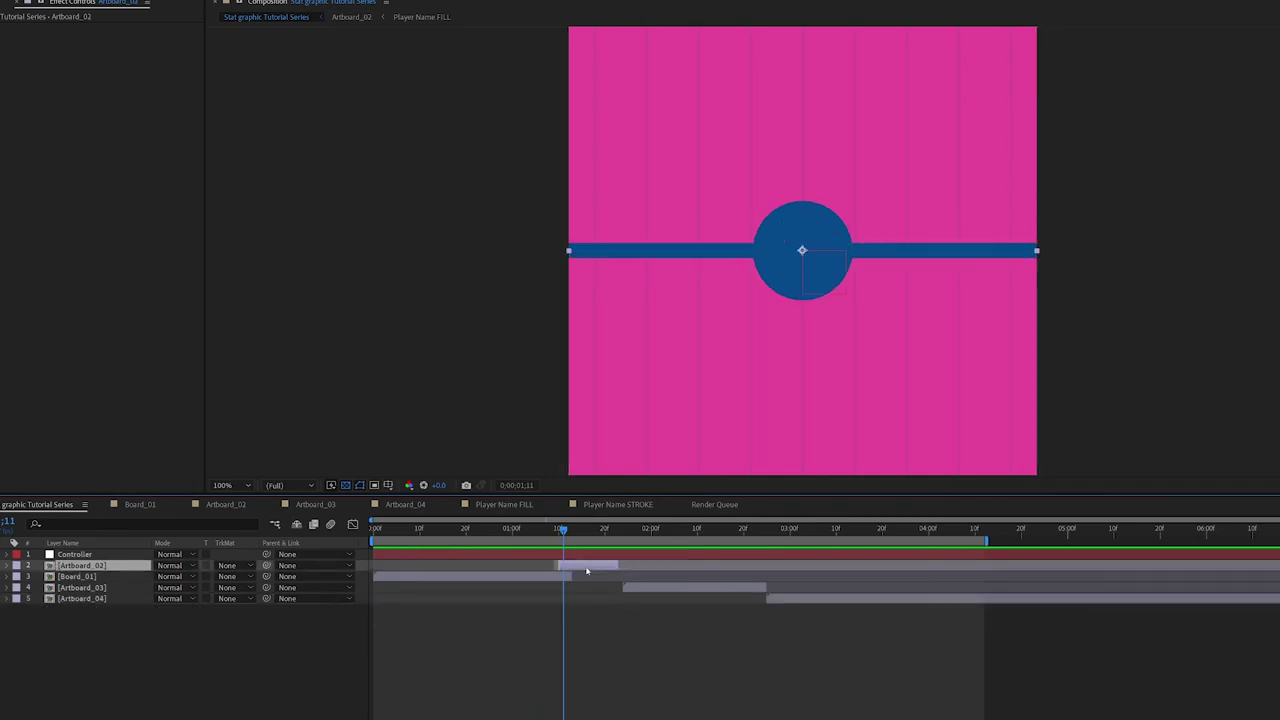
drag(495, 531, 371, 530)
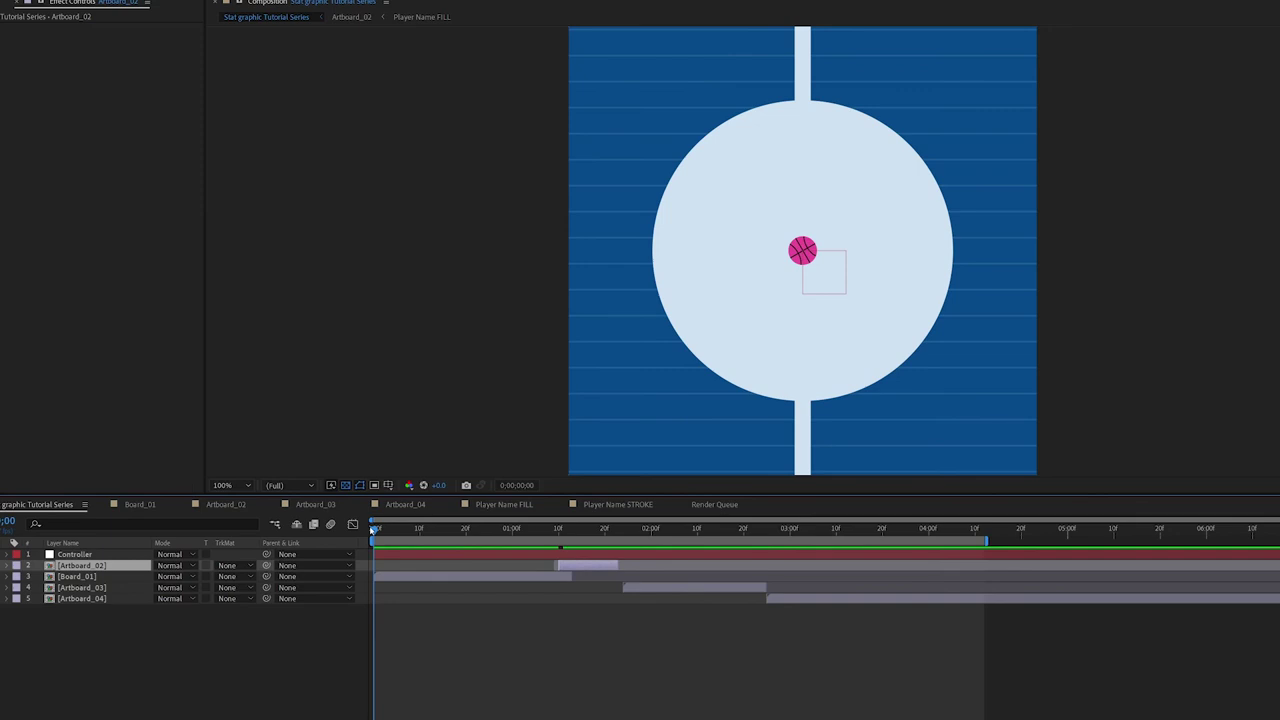
key(space)
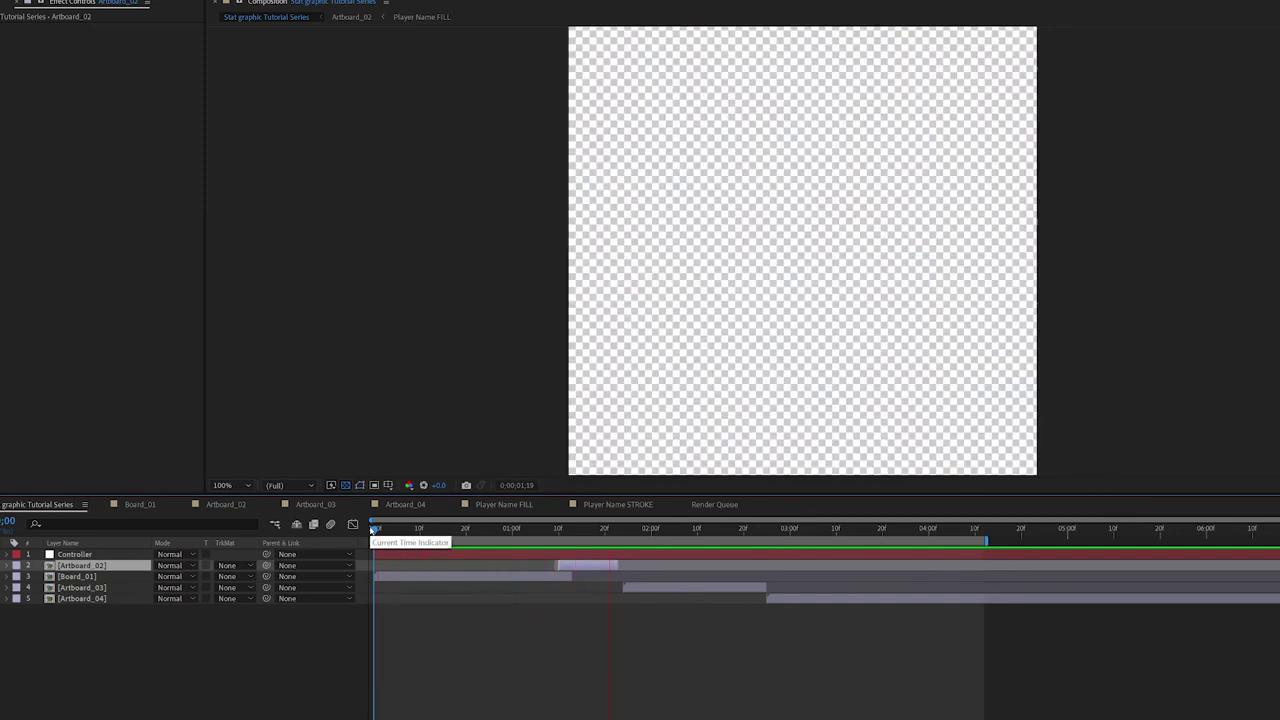